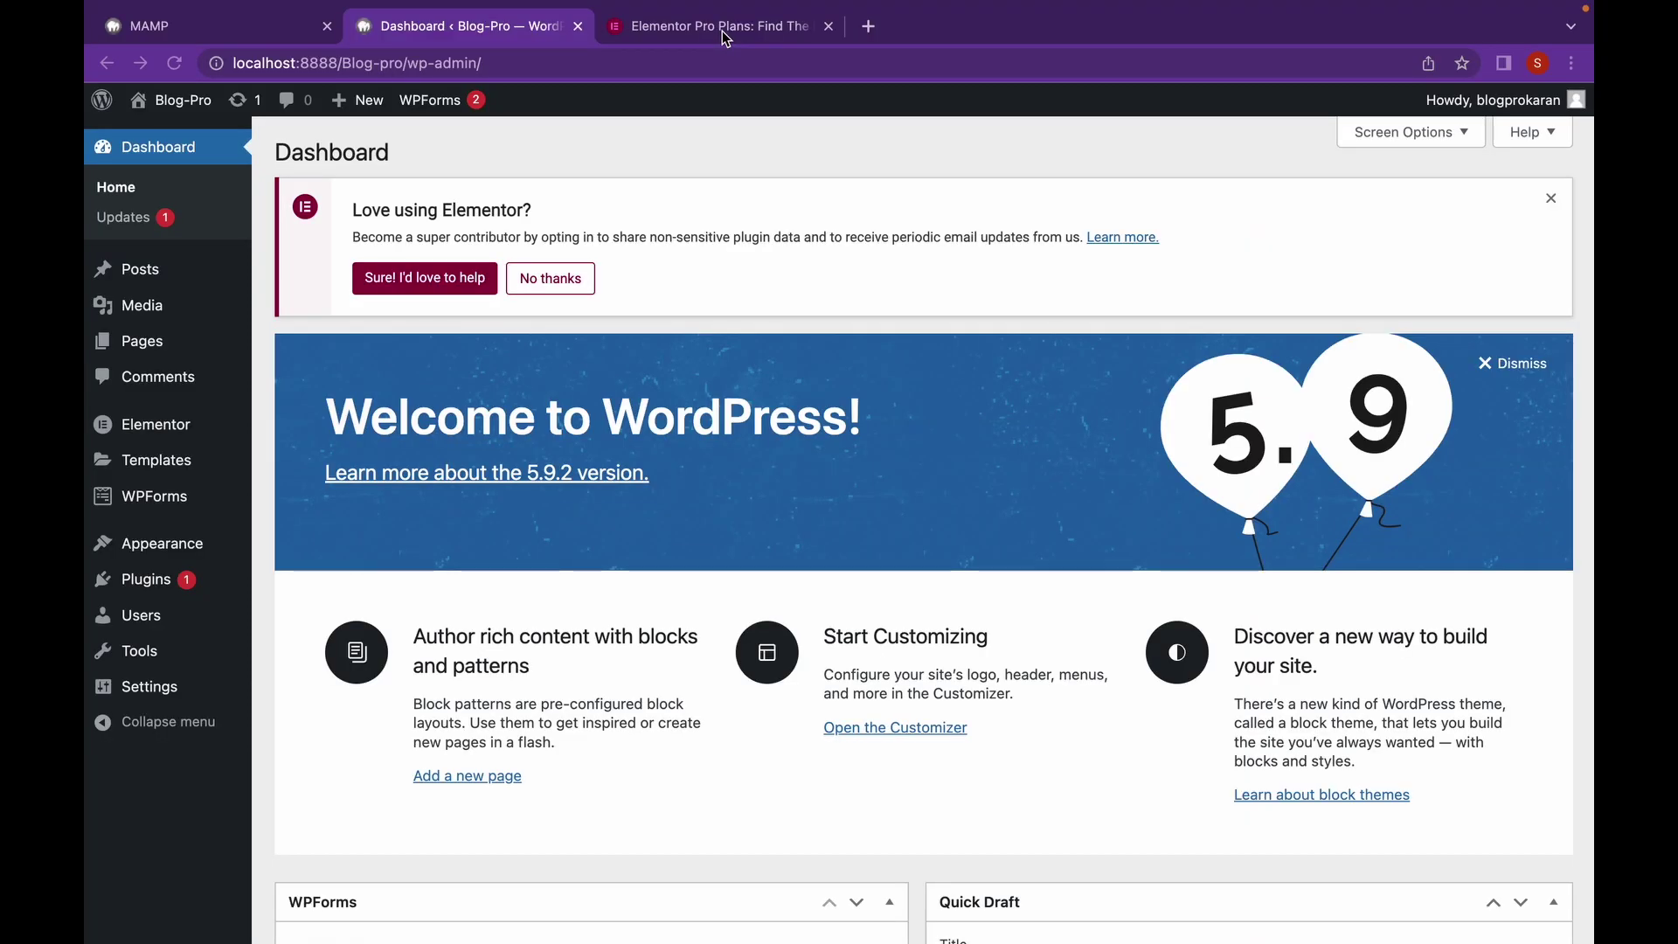
- Start checkout for the Elementor Pro Essential plan at $49.00/year from the pricing page
left_click(722, 29)
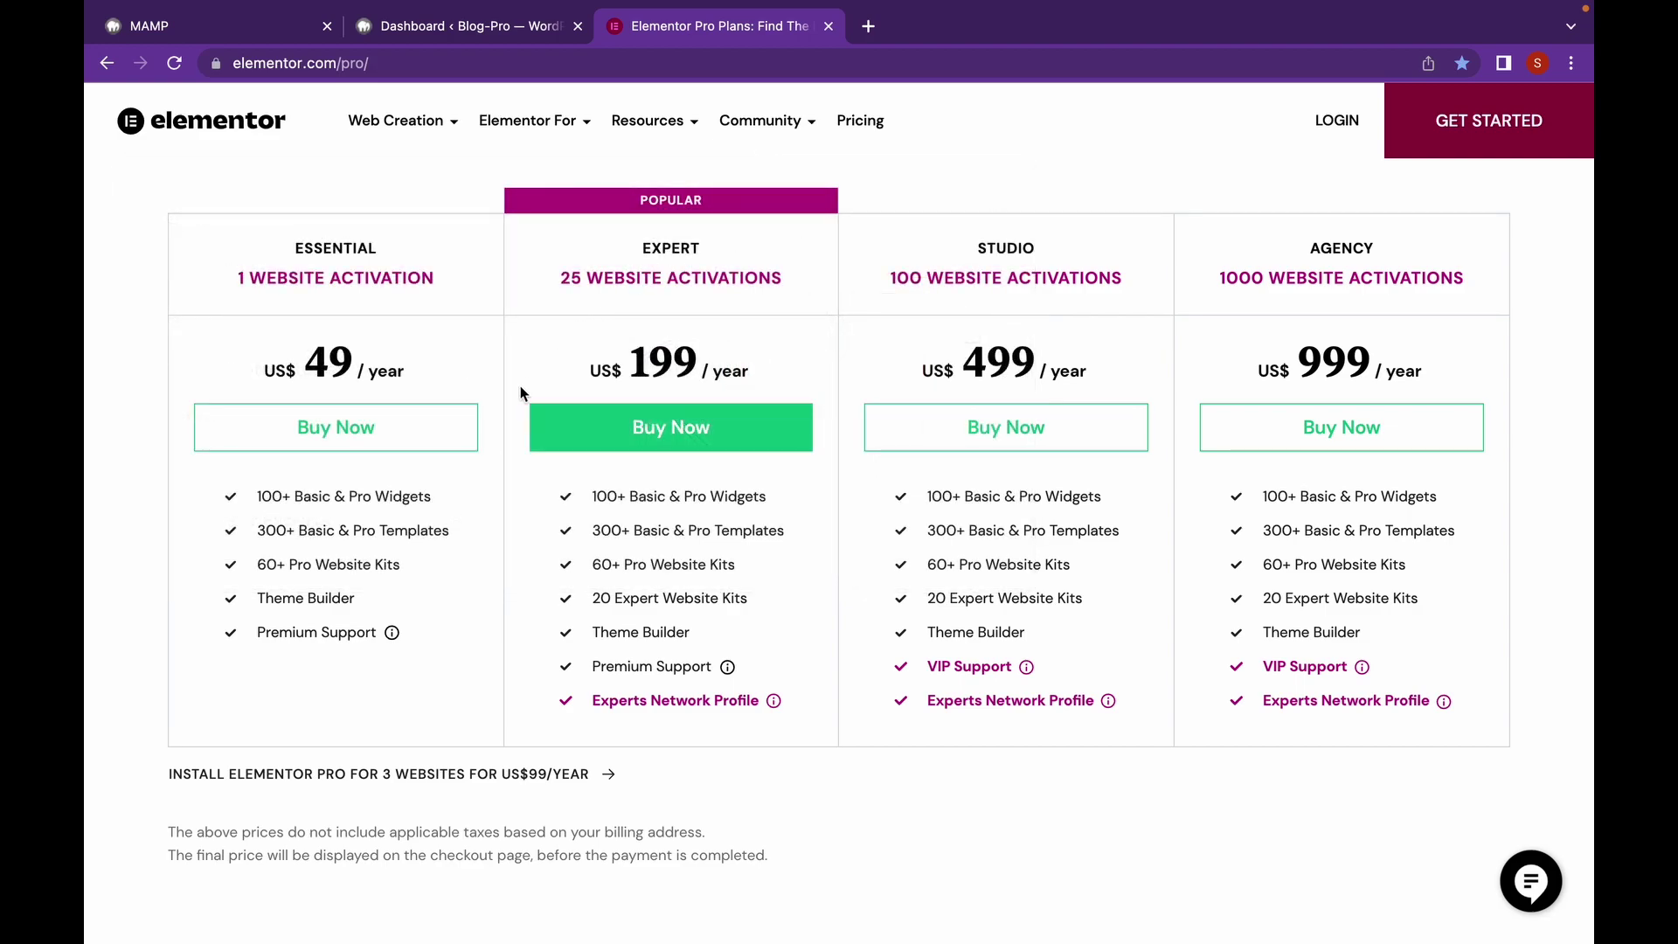
left_click(422, 414)
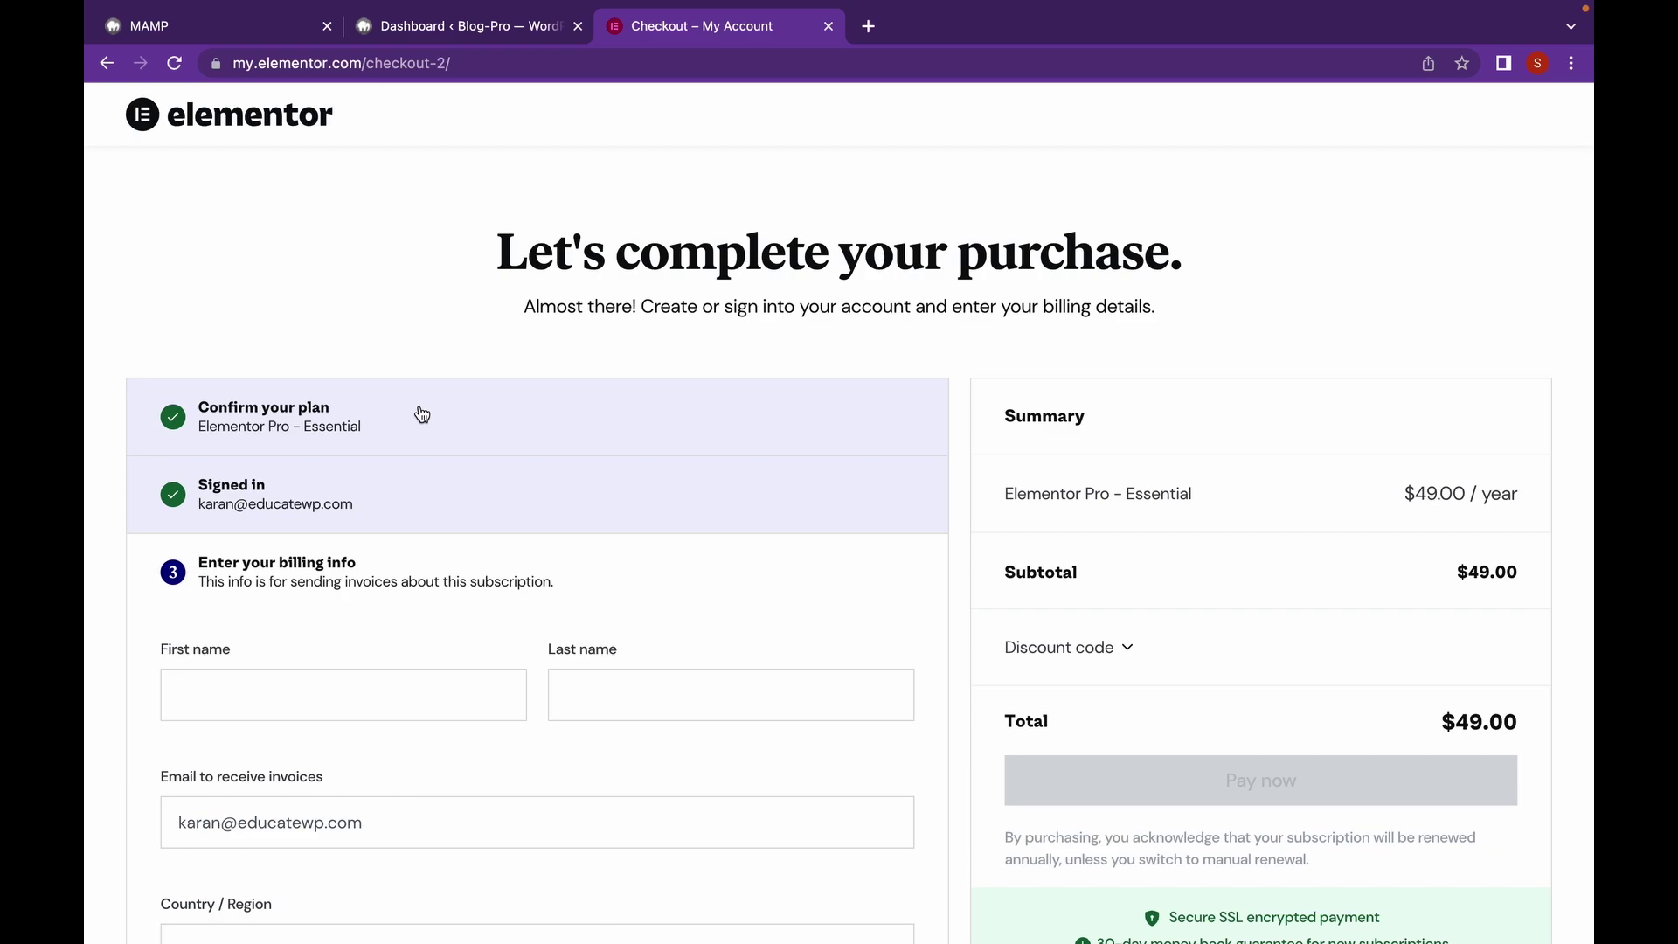
- Close the checkout and go to the WordPress Add New Plugins page
left_click(829, 26)
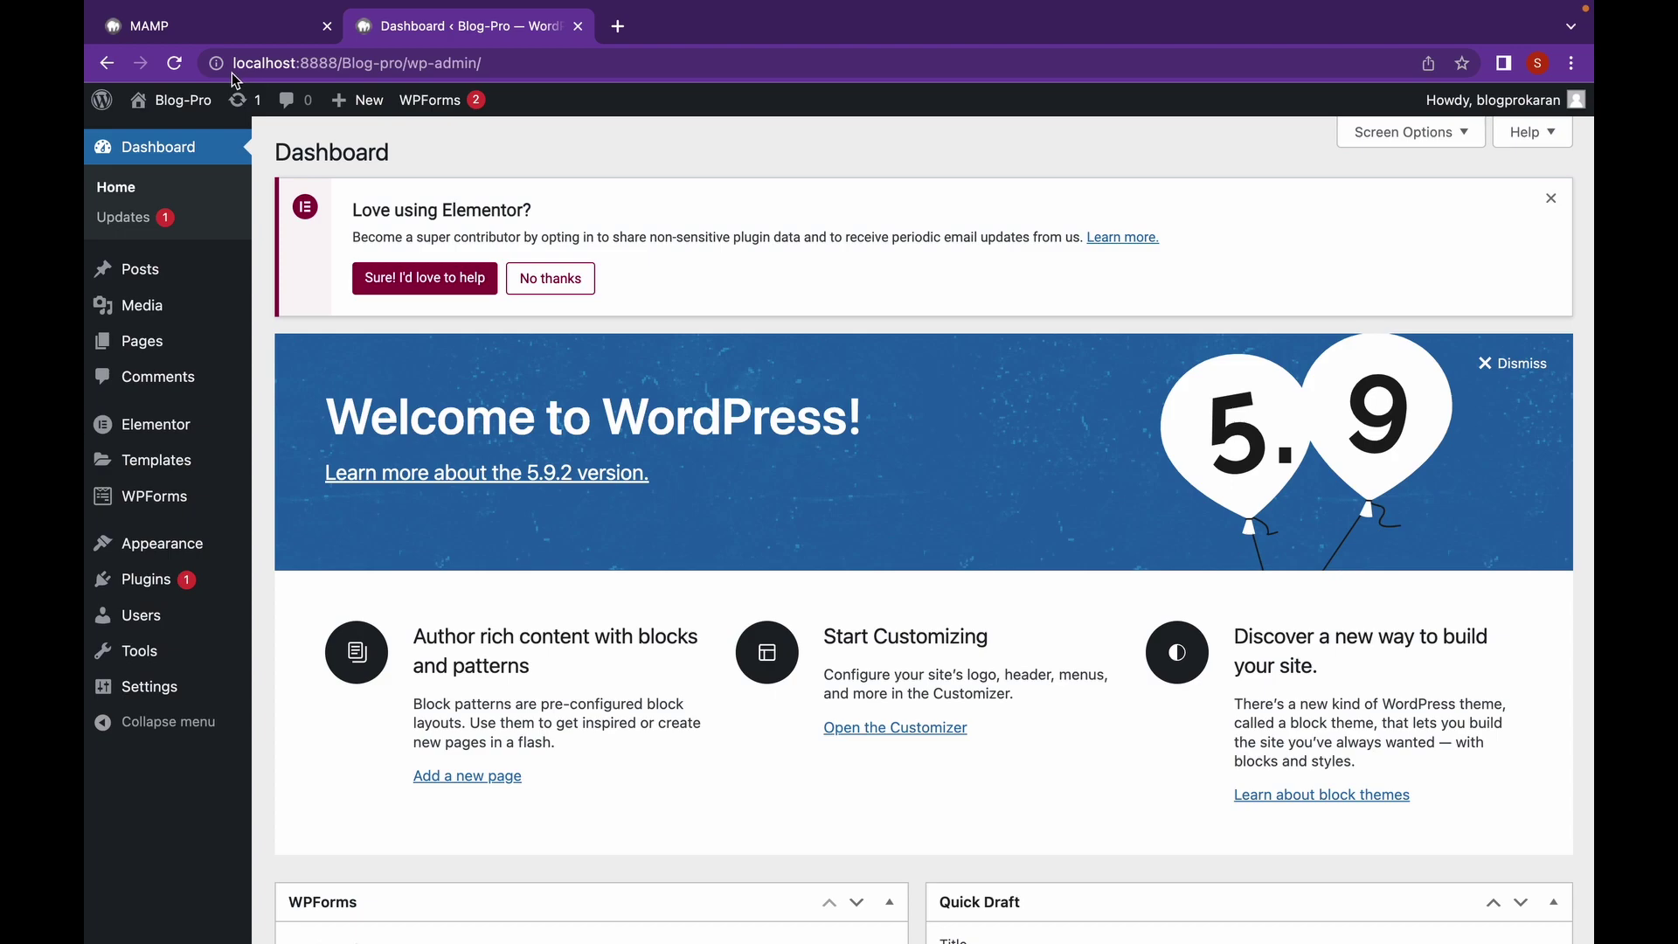
mouse_move(187, 119)
mouse_move(186, 584)
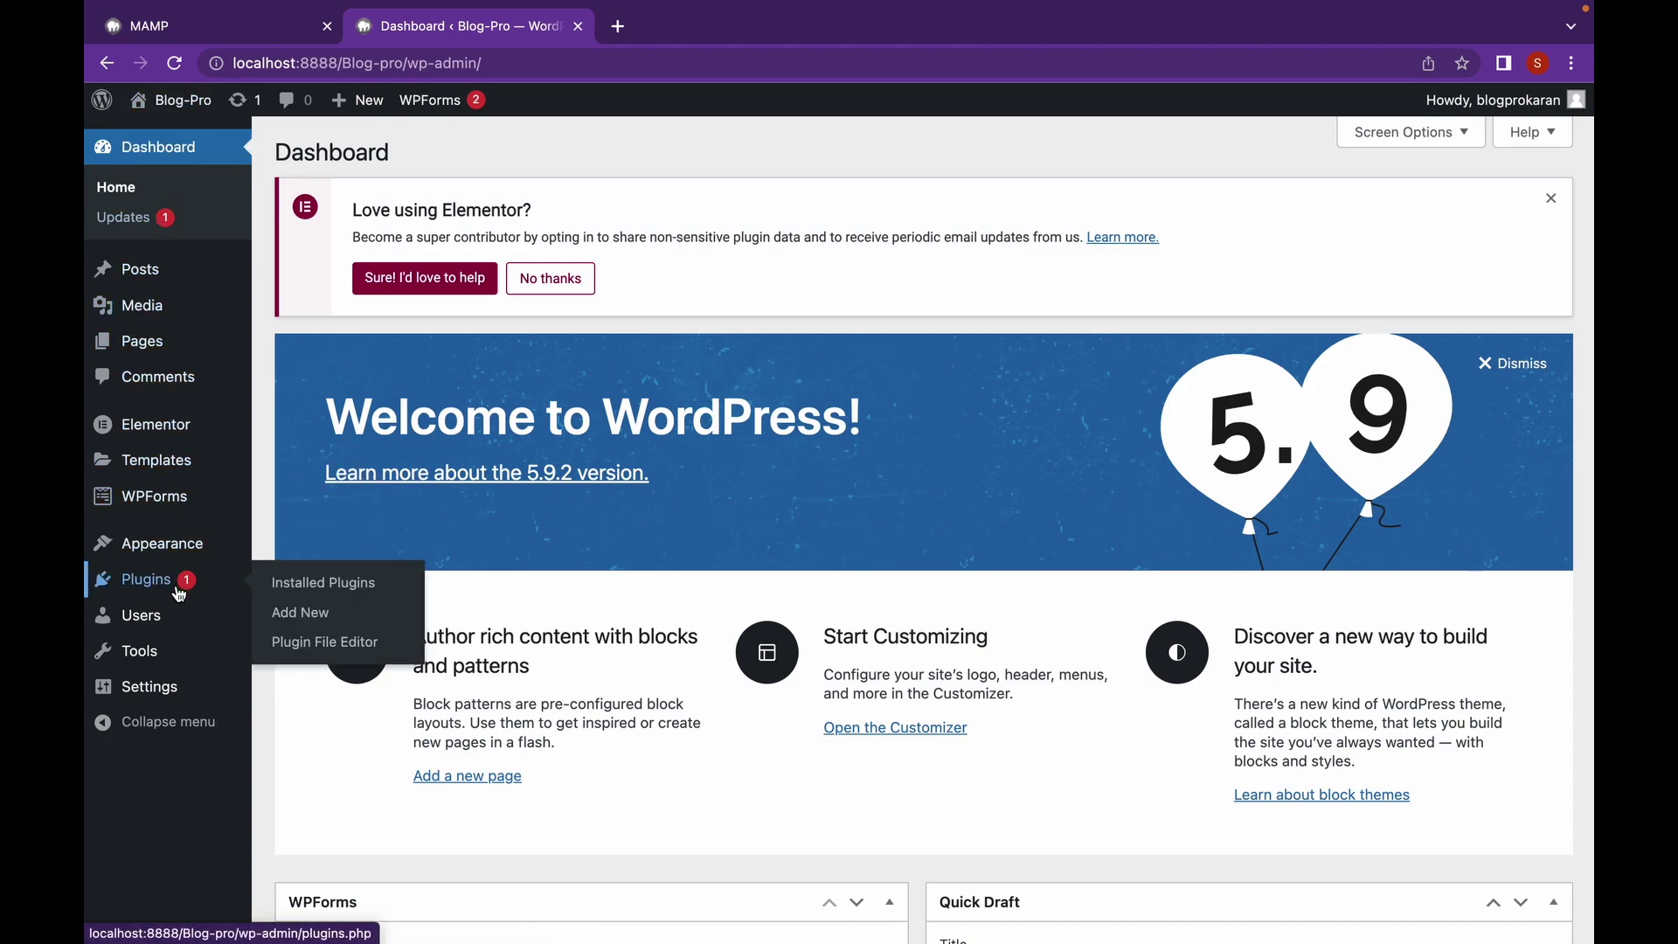
left_click(288, 611)
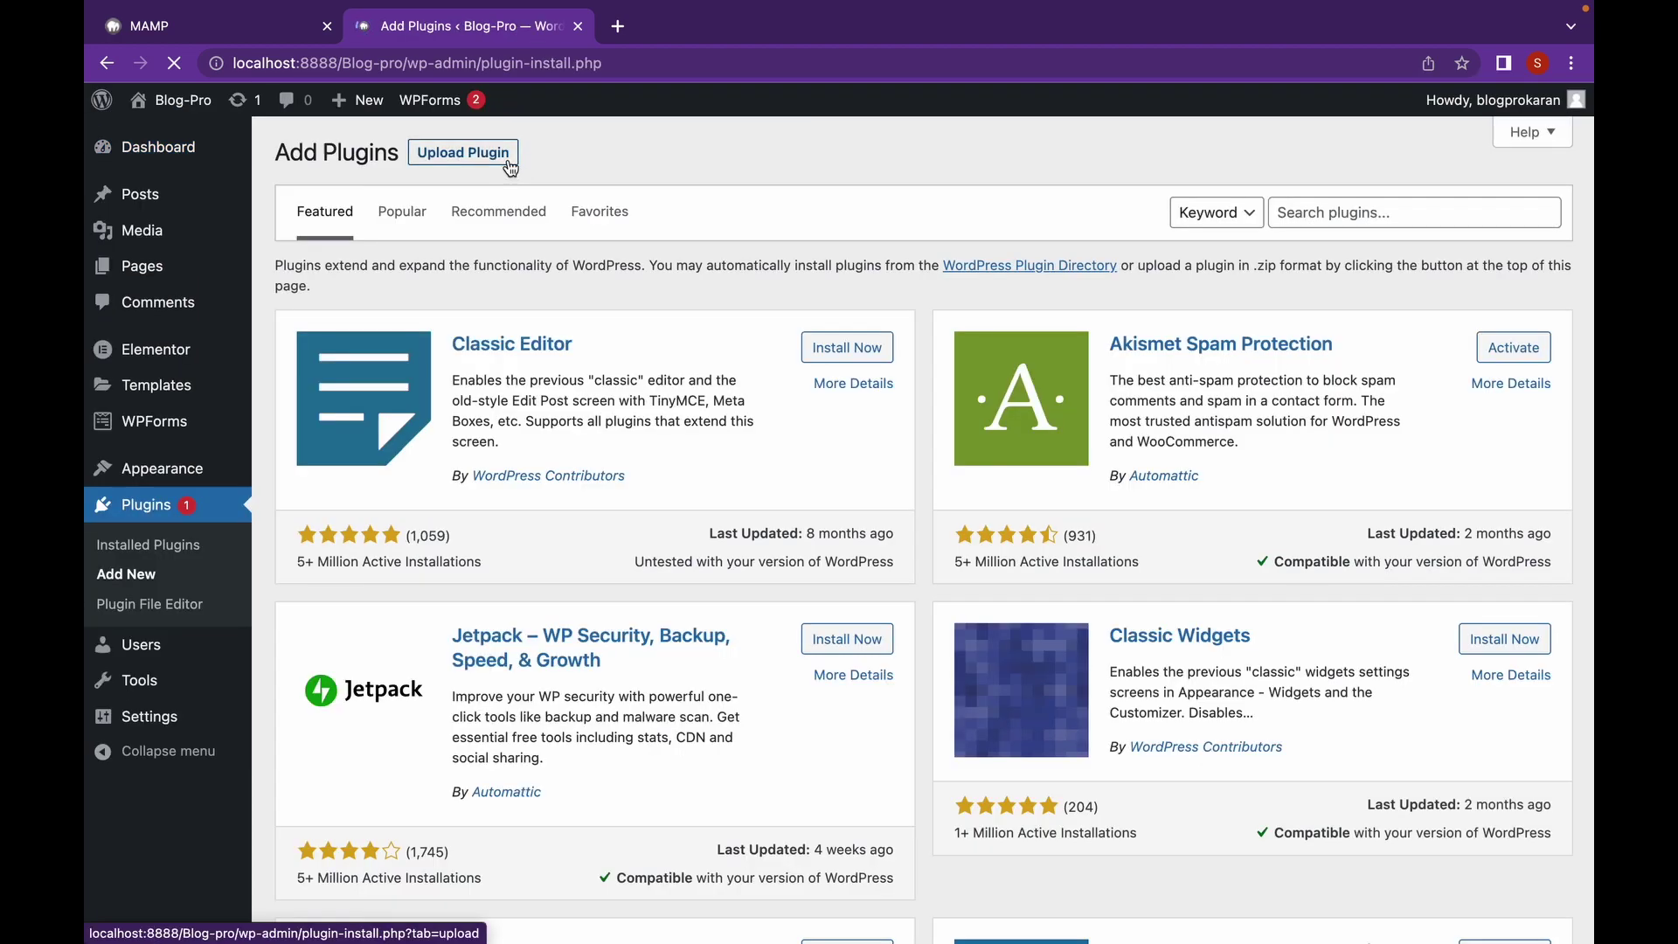
- Choose the elementor.3.5.6 (2).zip file in the Upload Plugin form
left_click(502, 163)
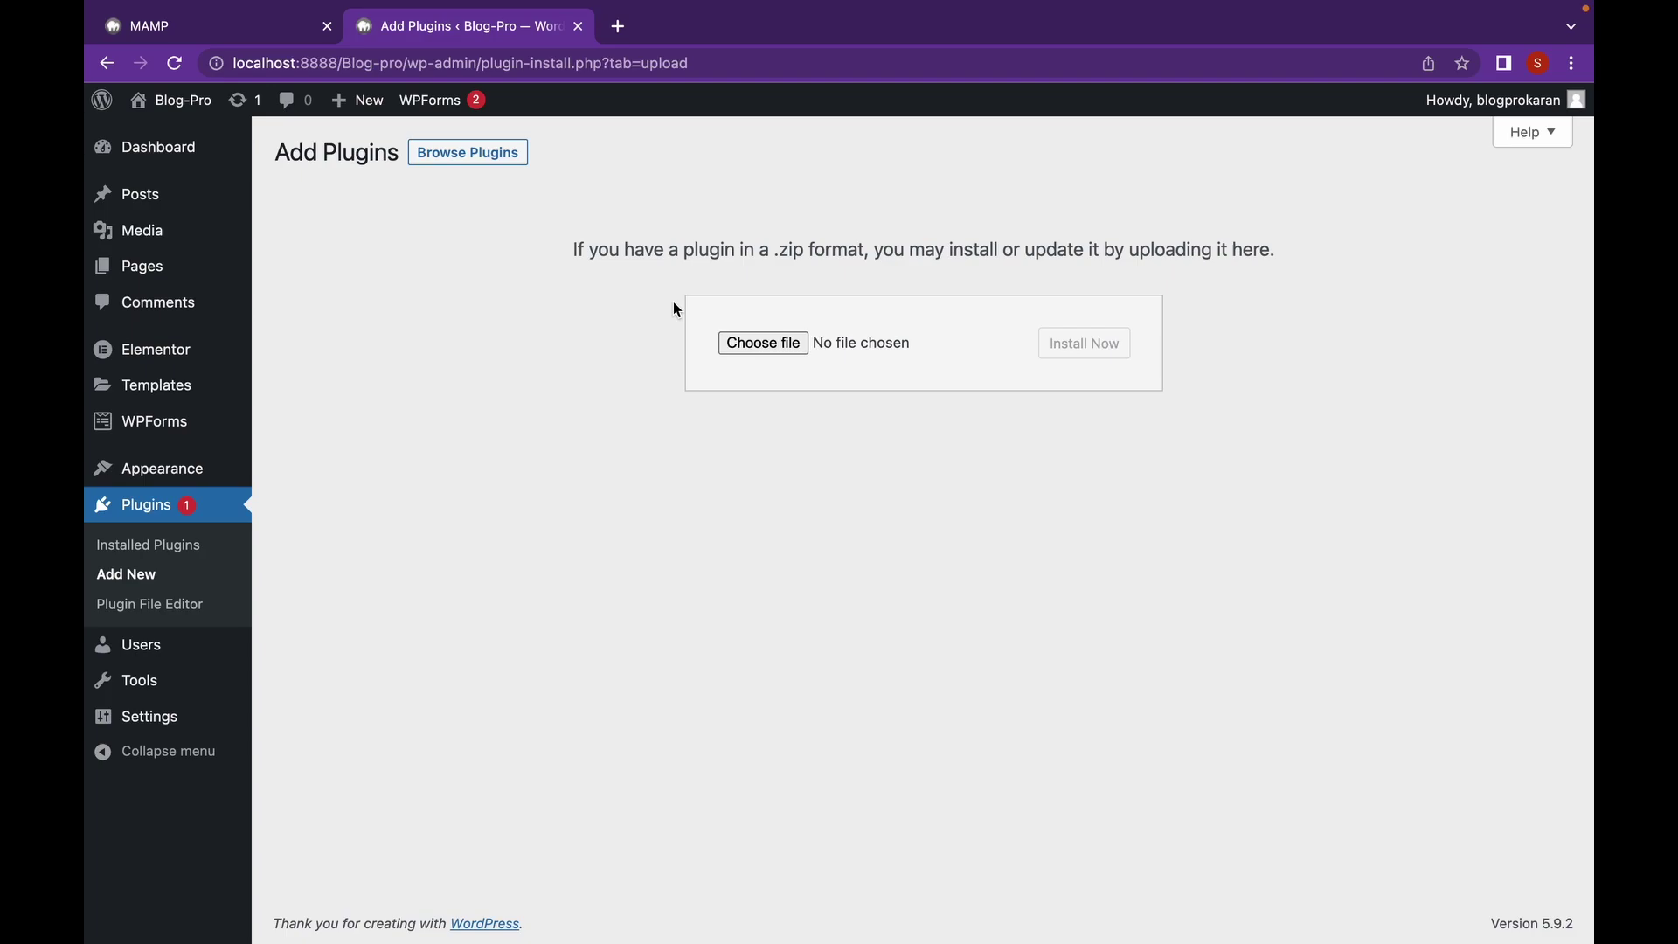
left_click(762, 343)
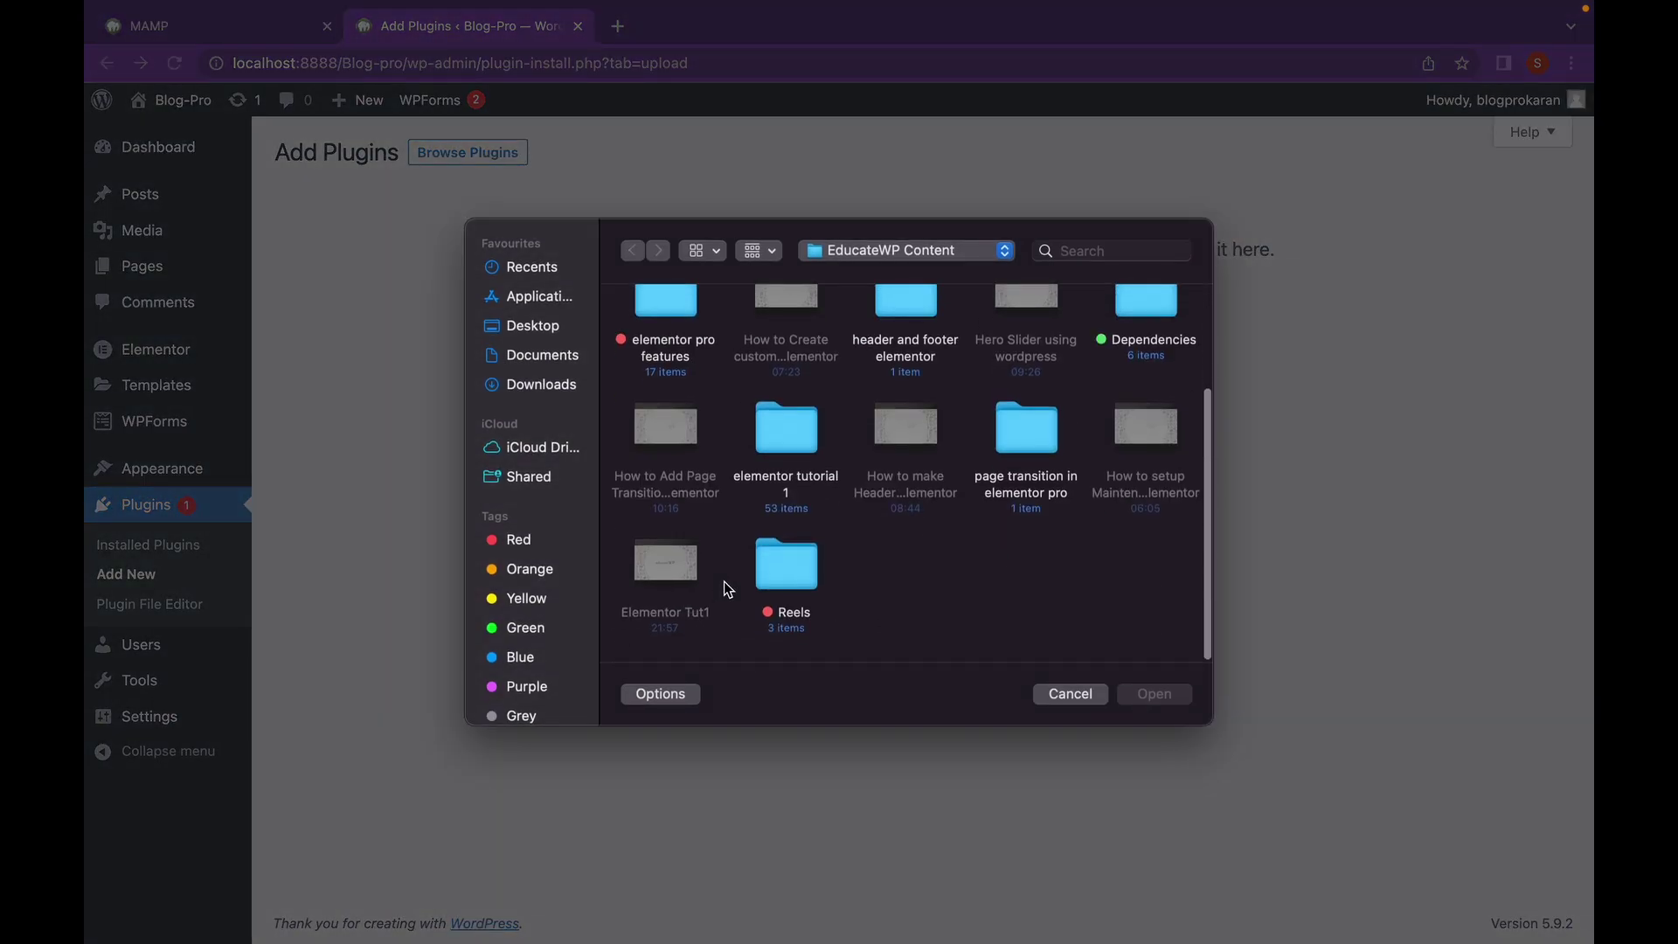
left_click(1065, 699)
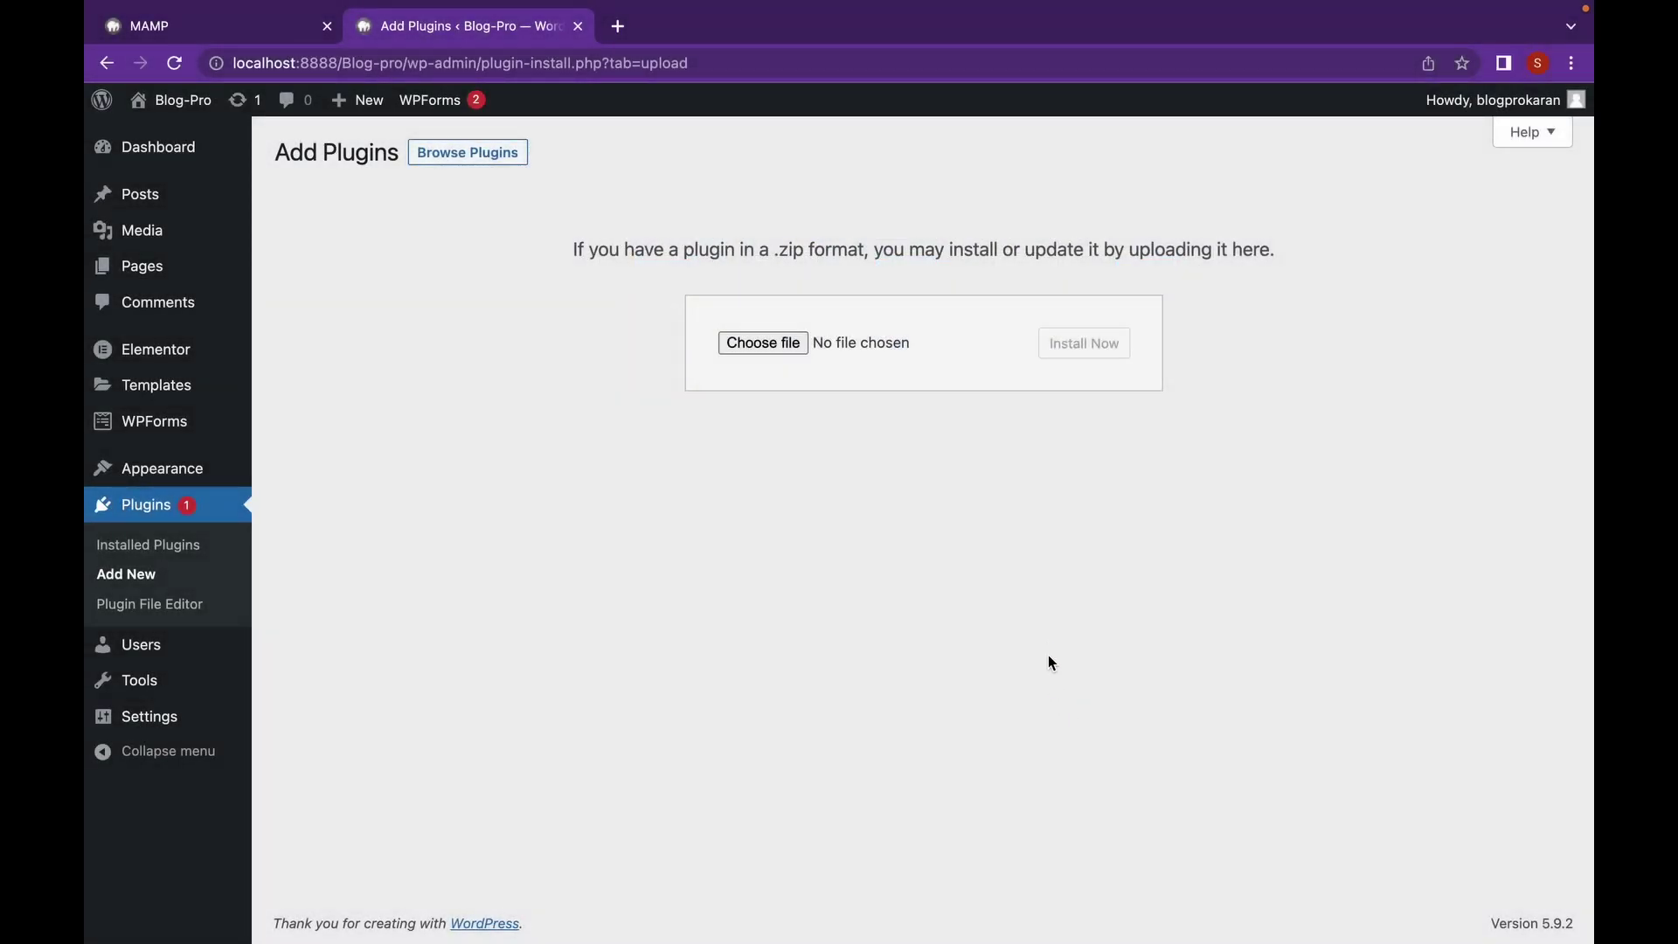
left_click(774, 342)
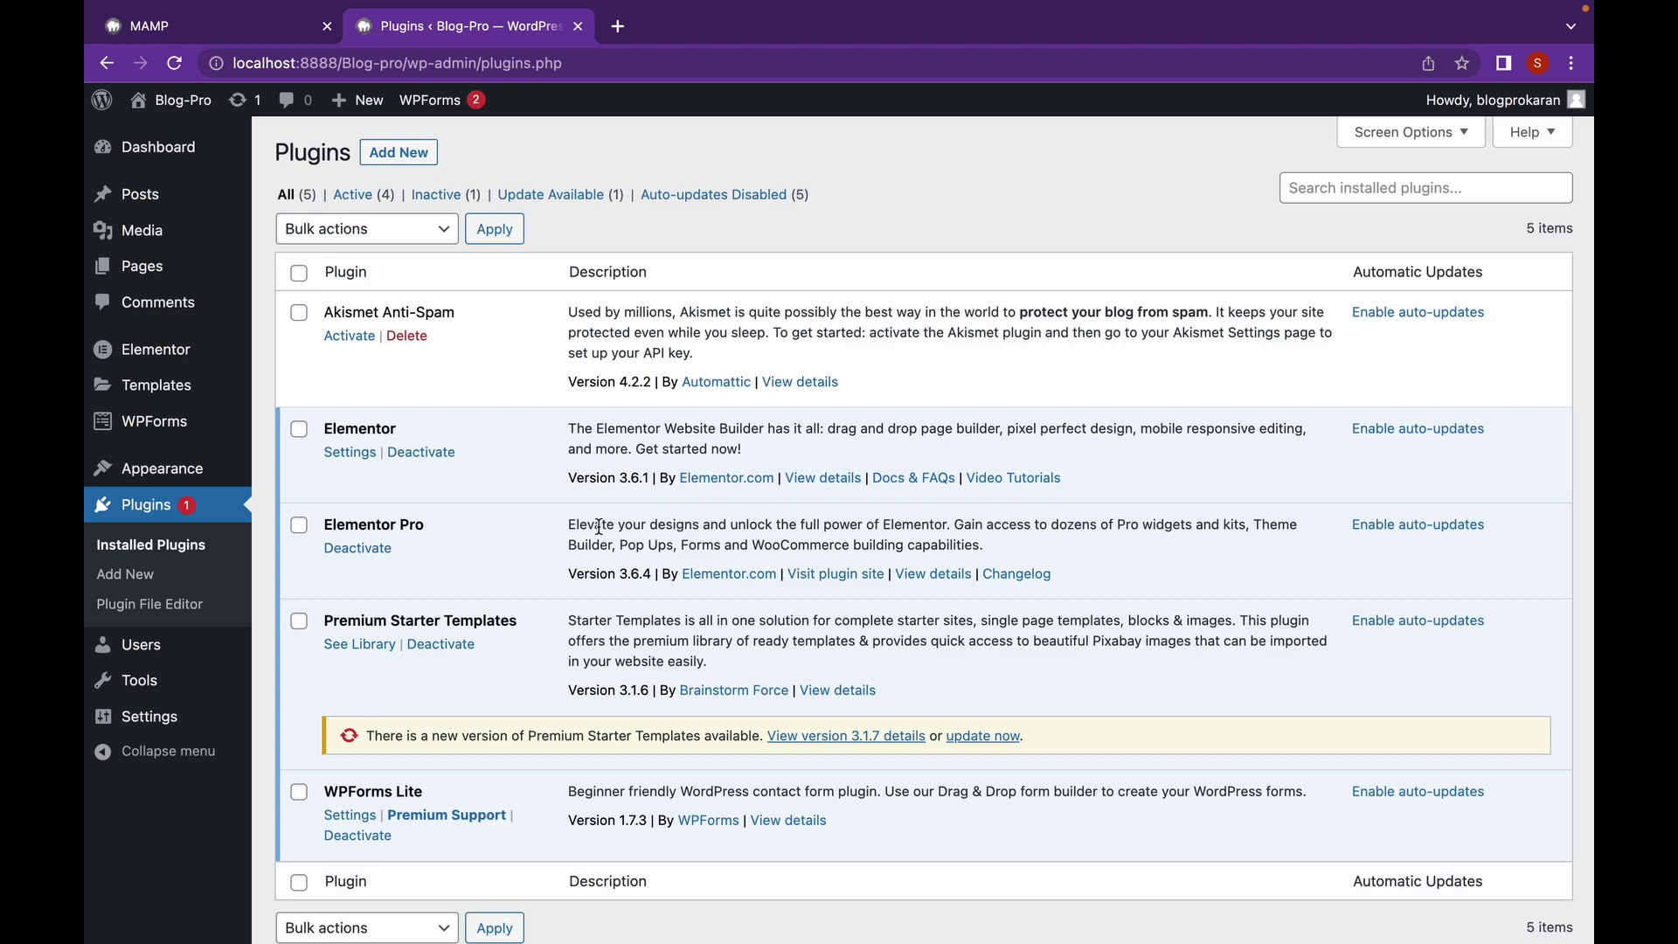
- Publish a new page titled 'test' and open it in the Elementor editor
mouse_move(207, 224)
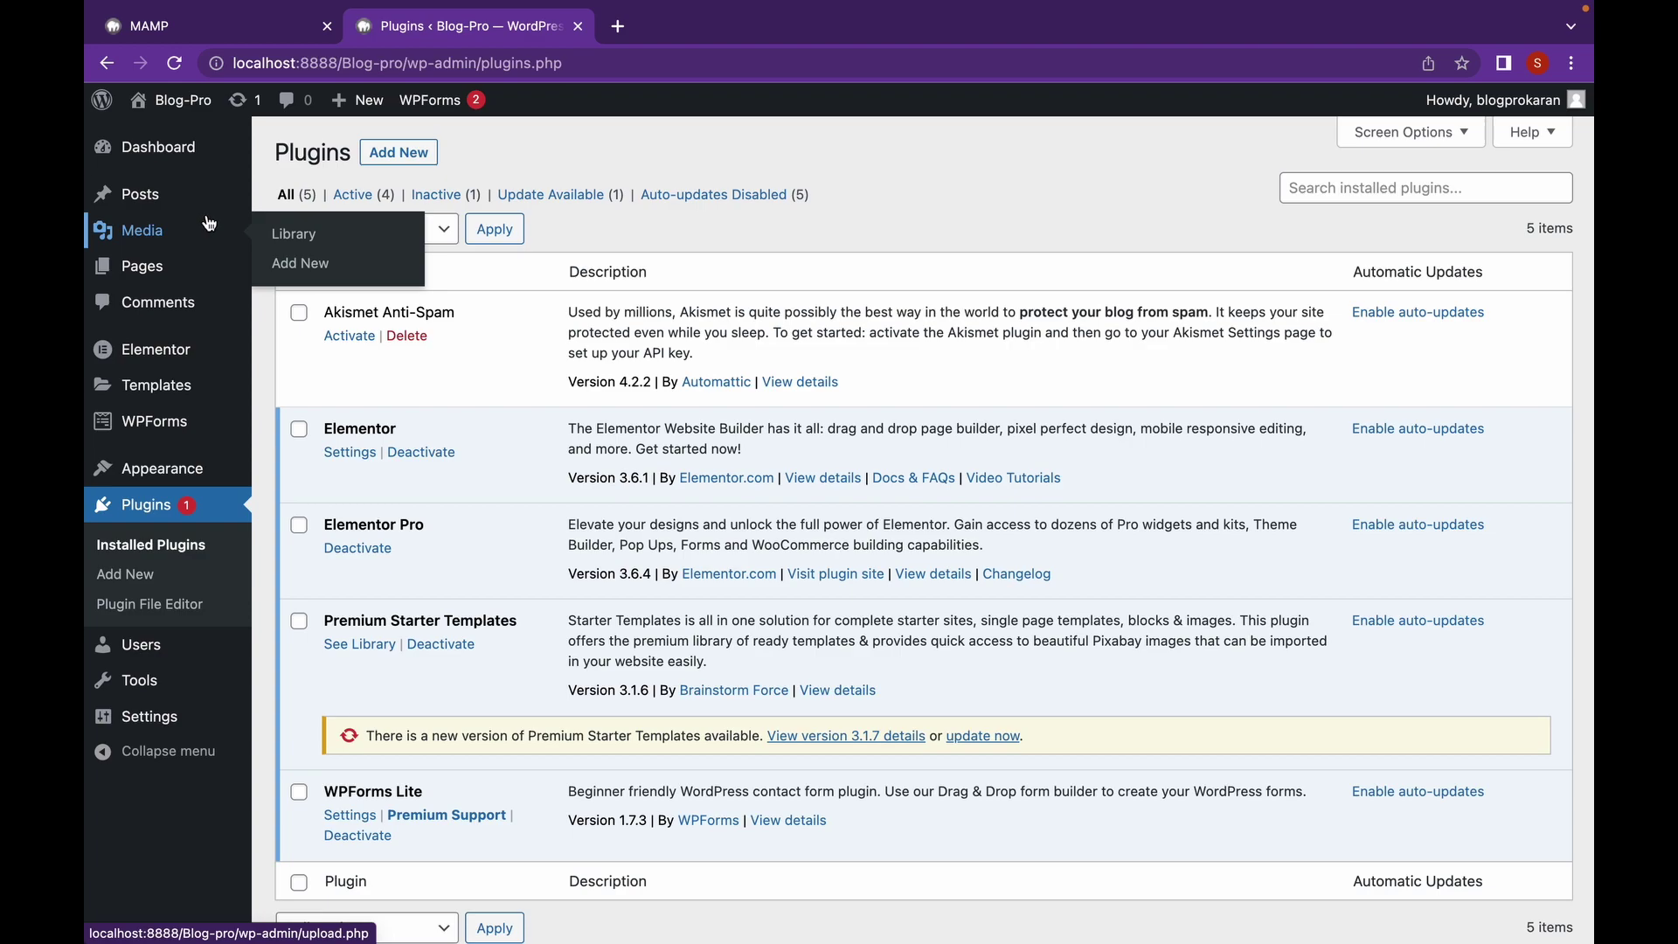
mouse_move(211, 265)
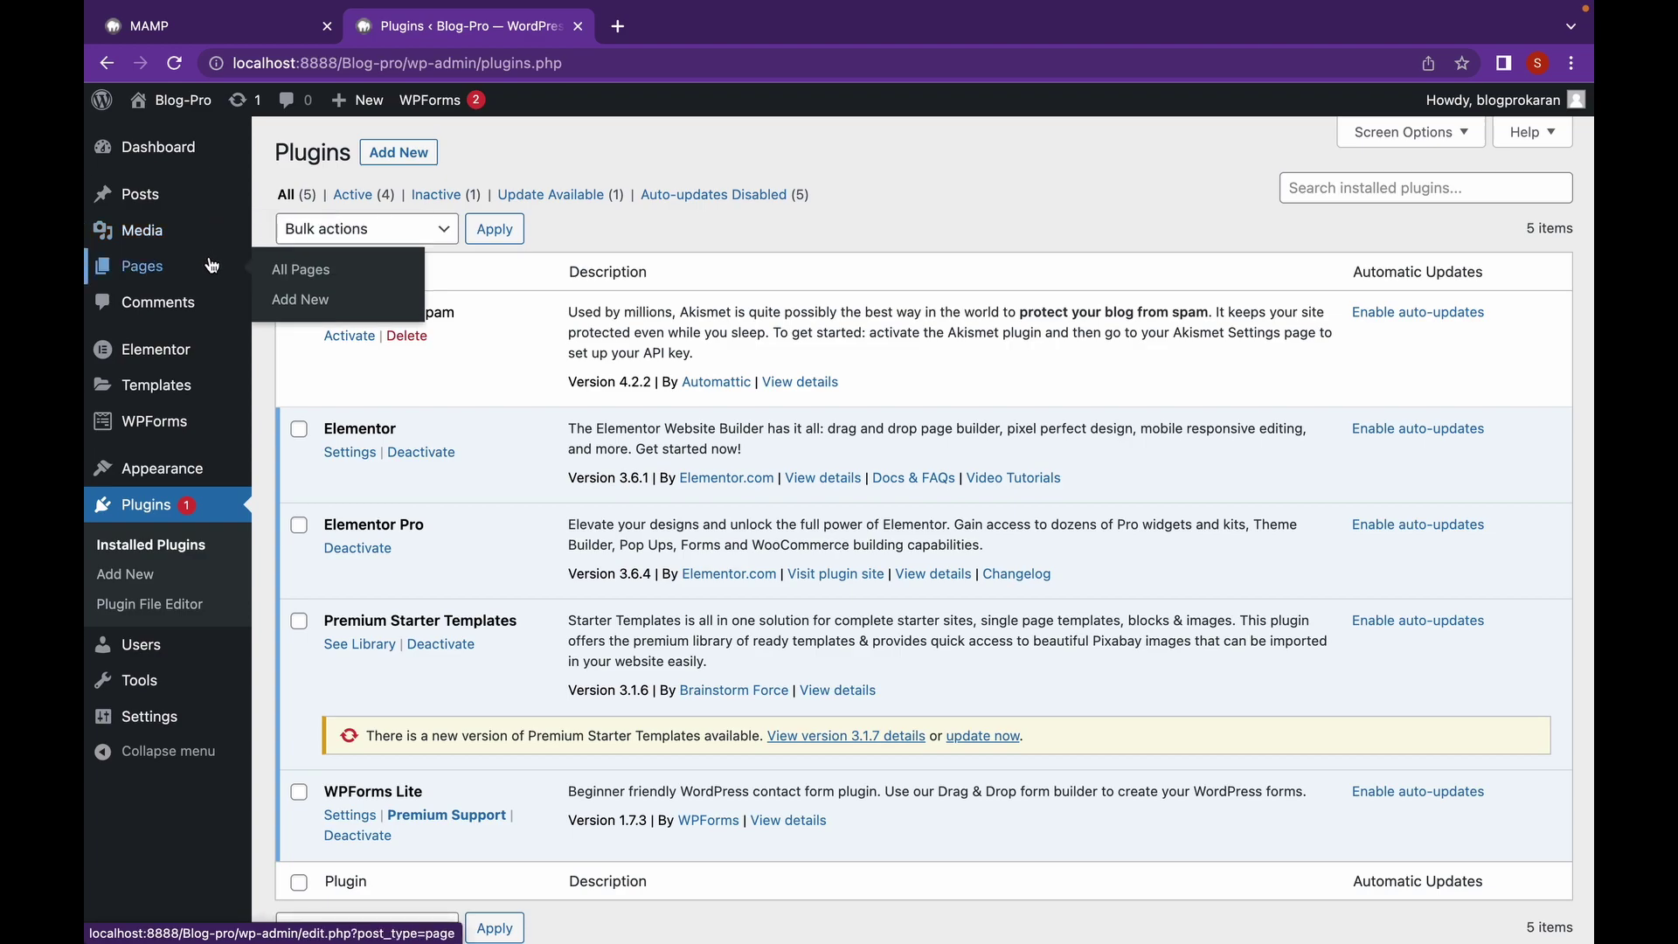
left_click(308, 300)
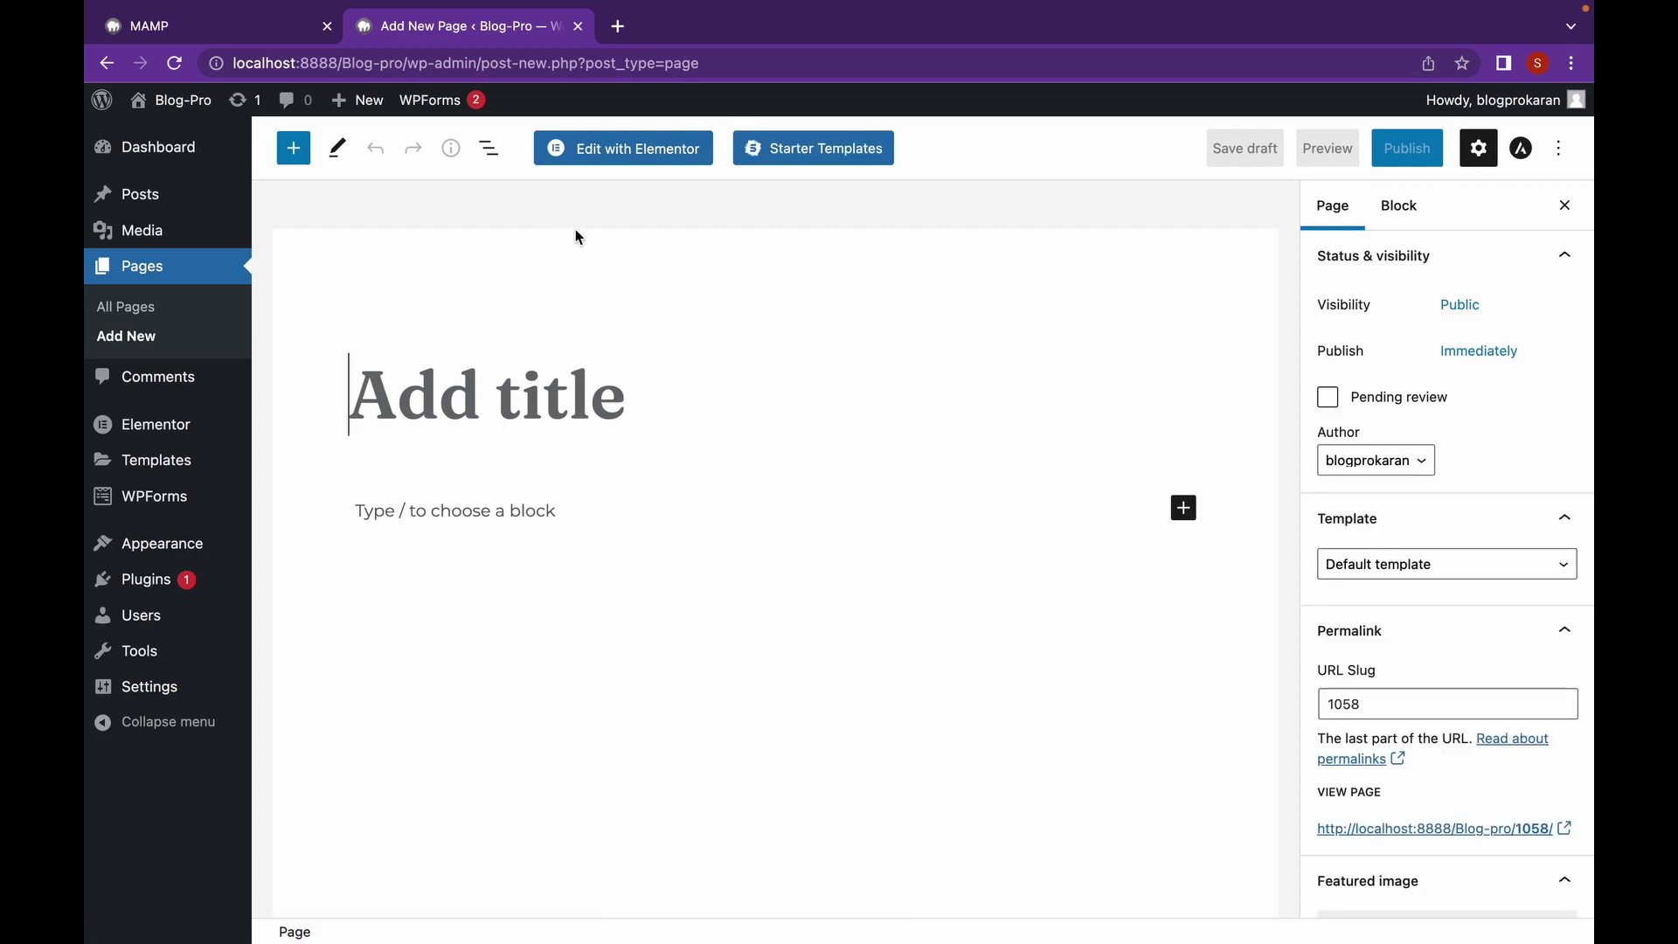
type("test")
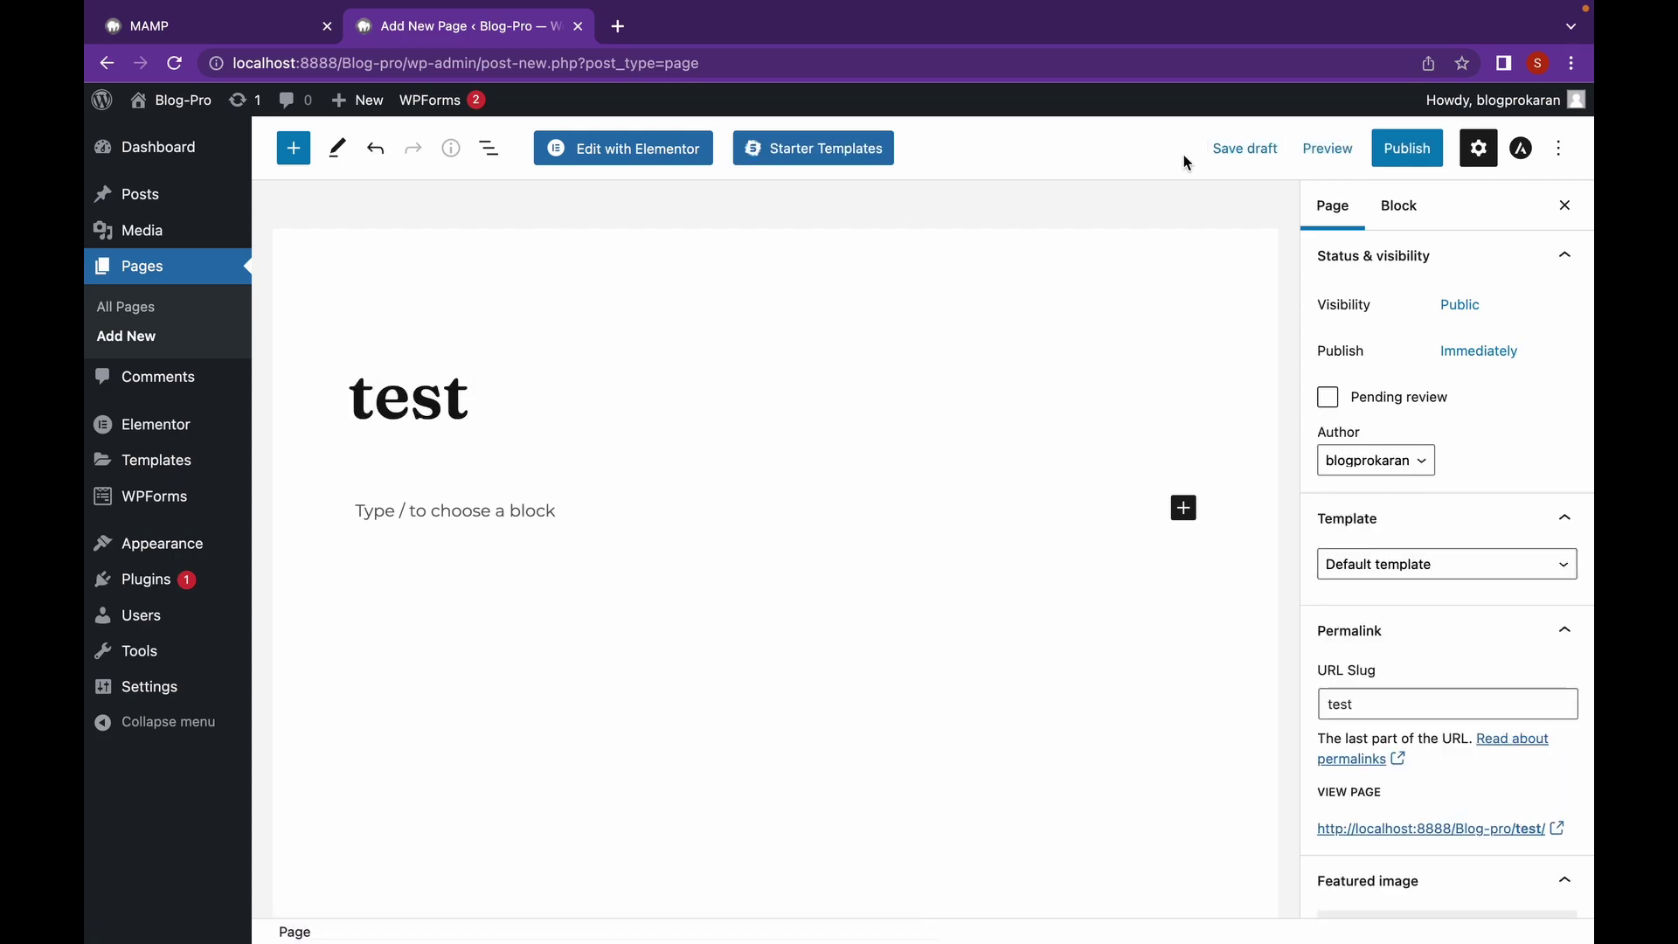
left_click(1406, 148)
left_click(1380, 148)
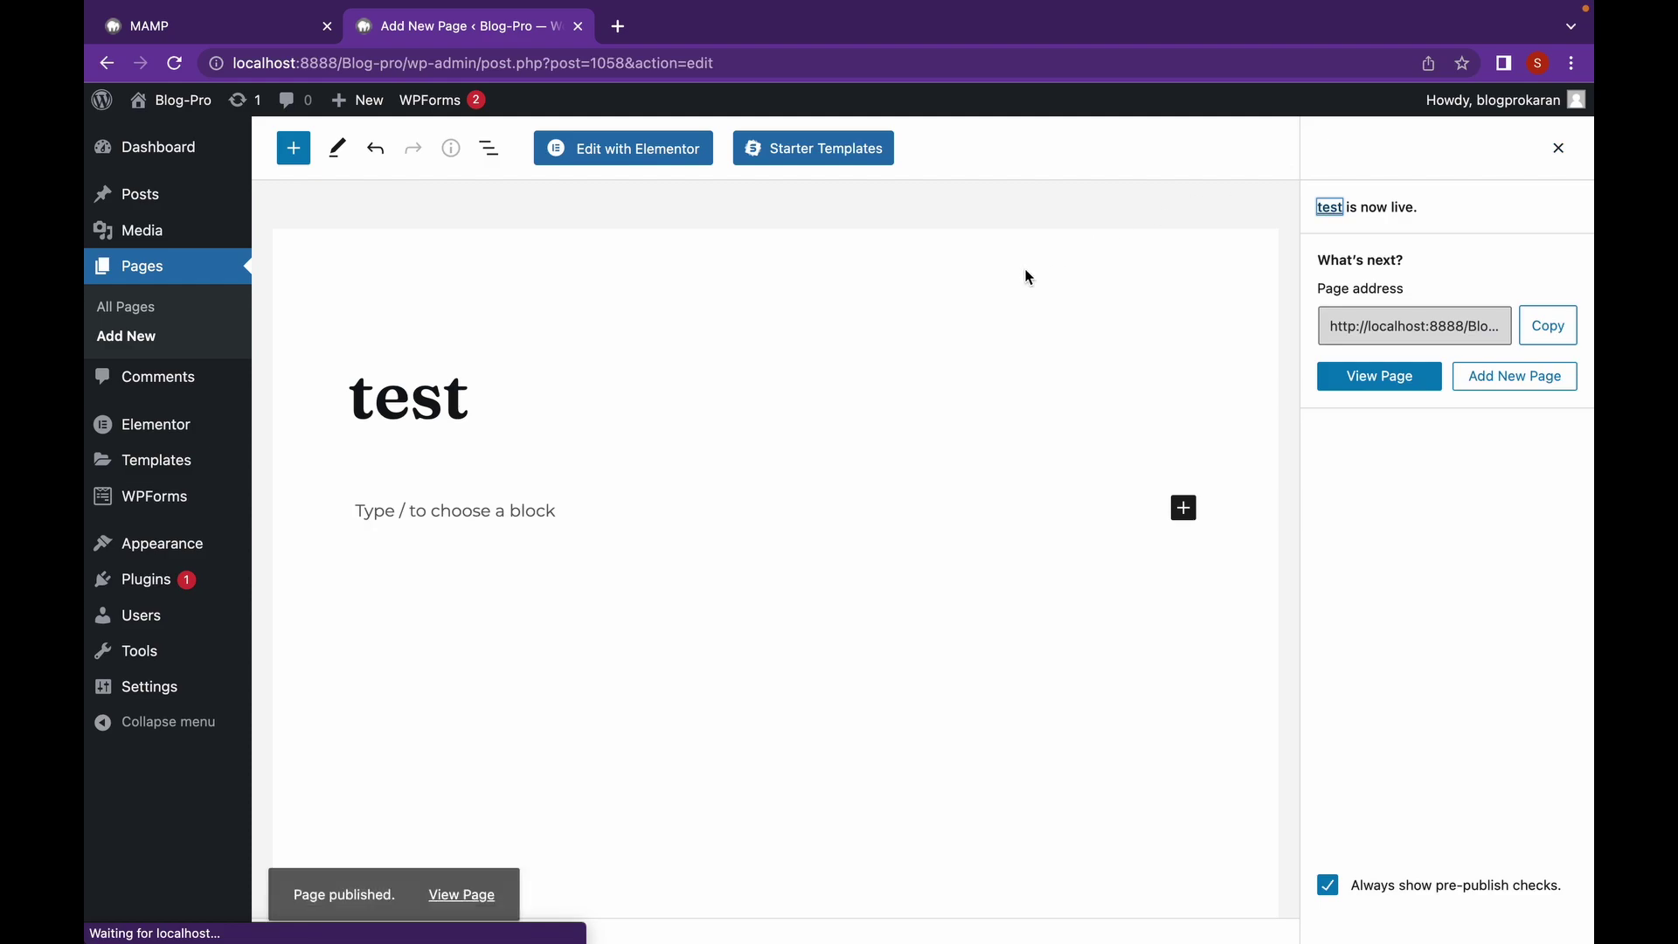
left_click(668, 153)
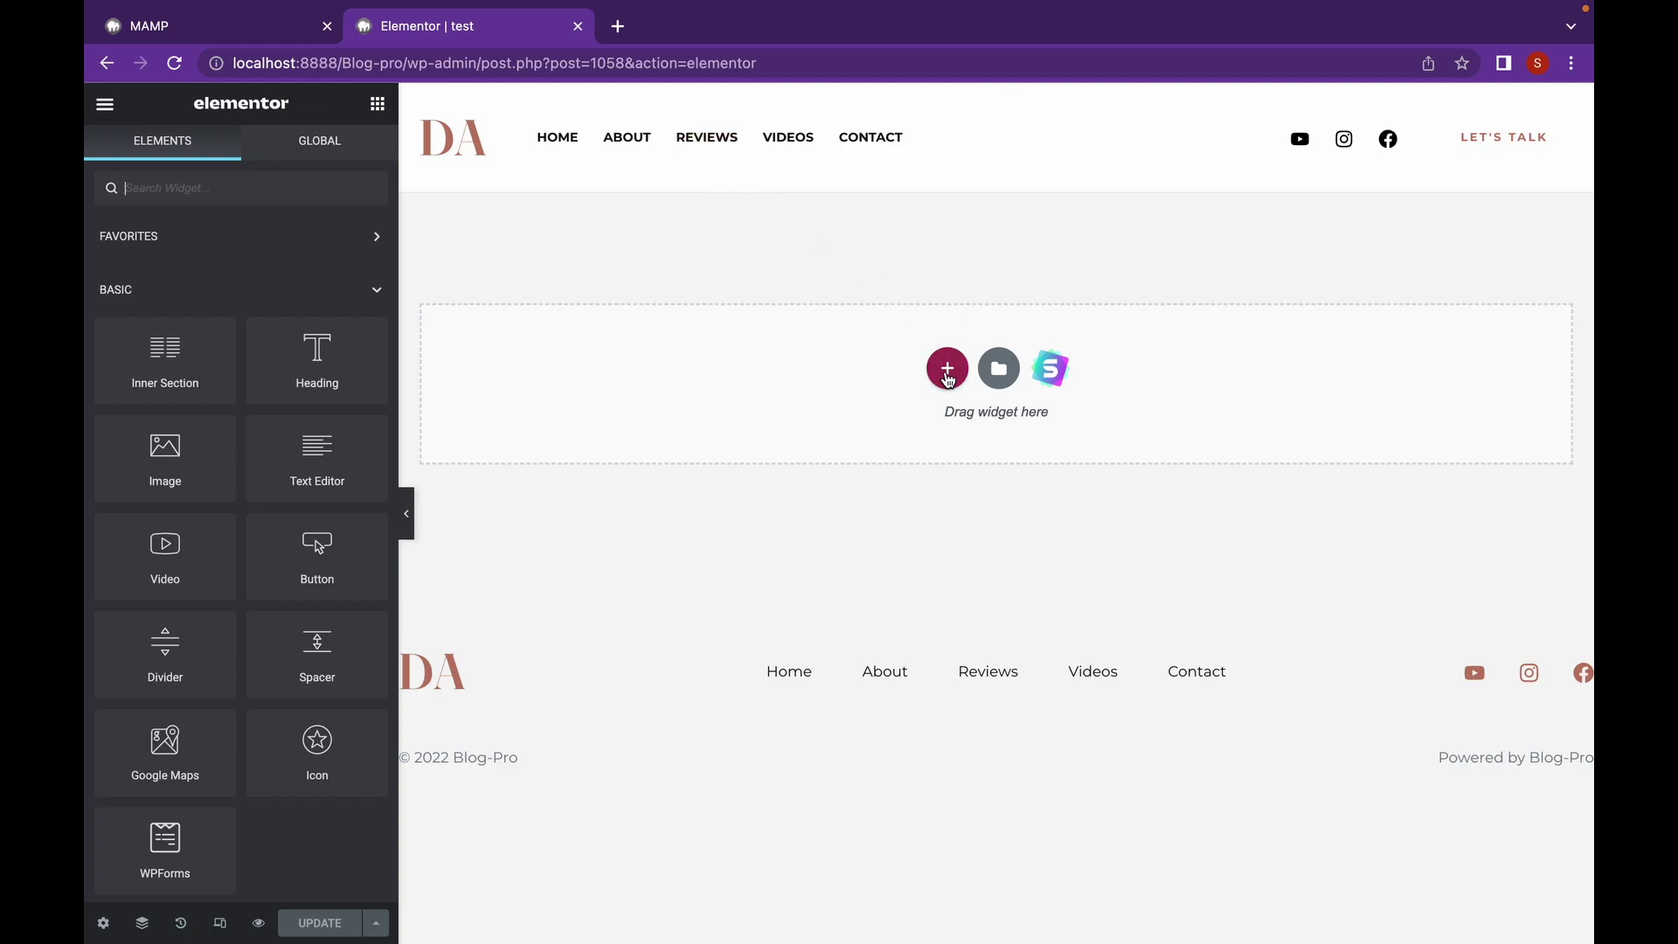
- Add a one-column section and place a Media Carousel widget, found by searching 'media', in it
left_click(948, 374)
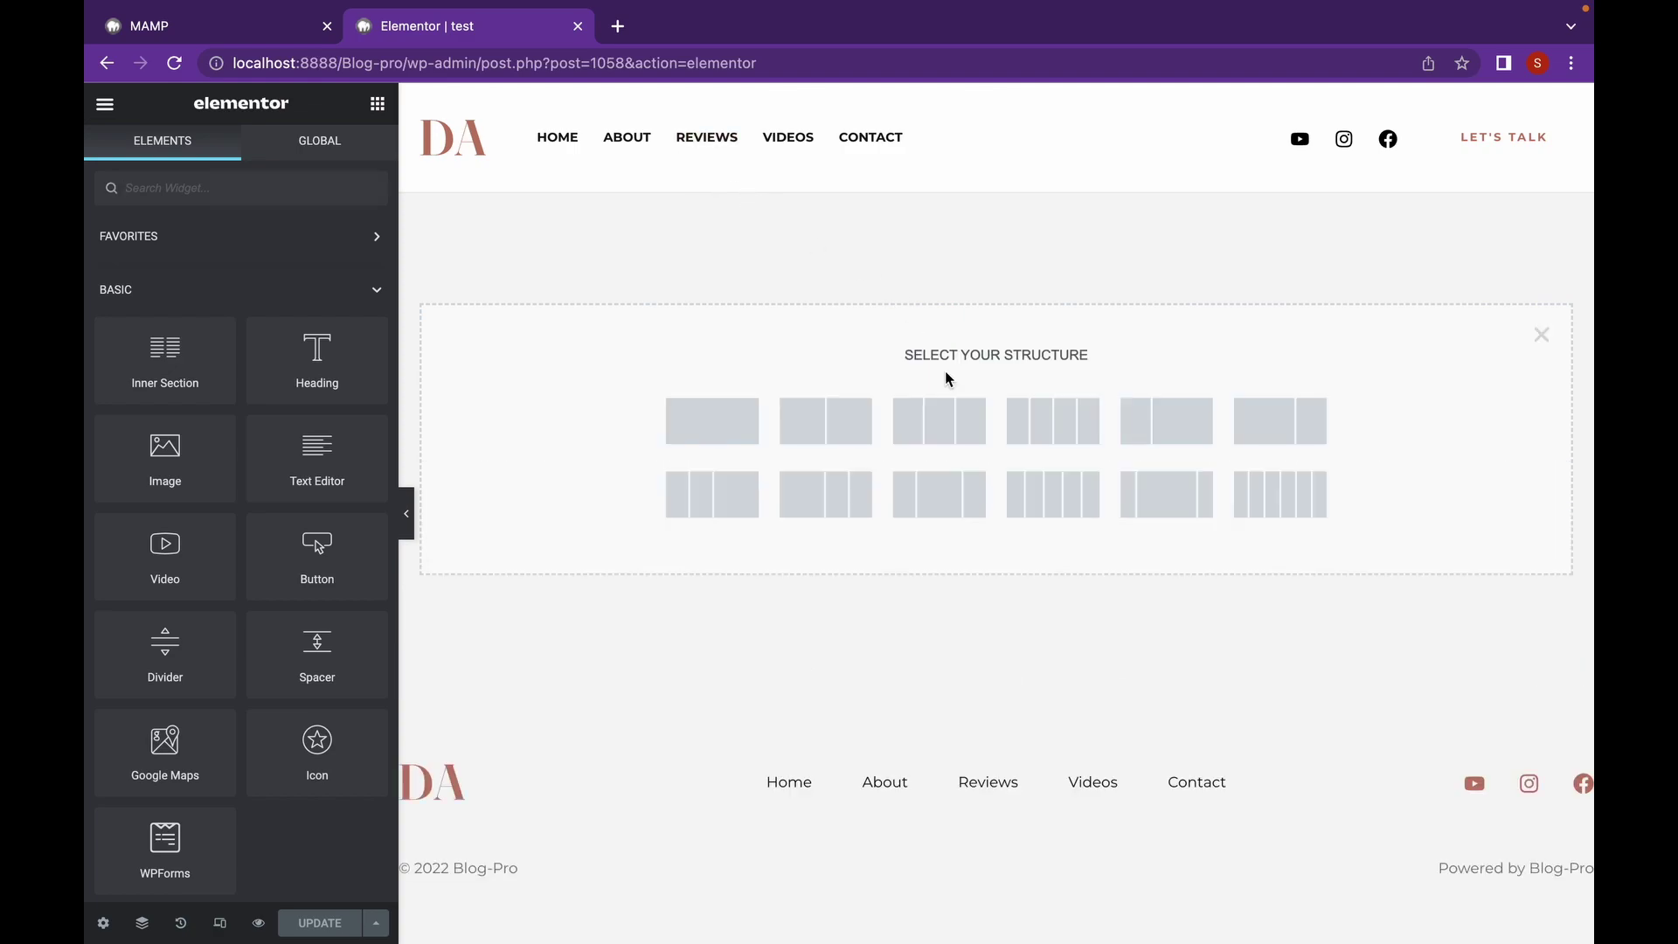
left_click(719, 437)
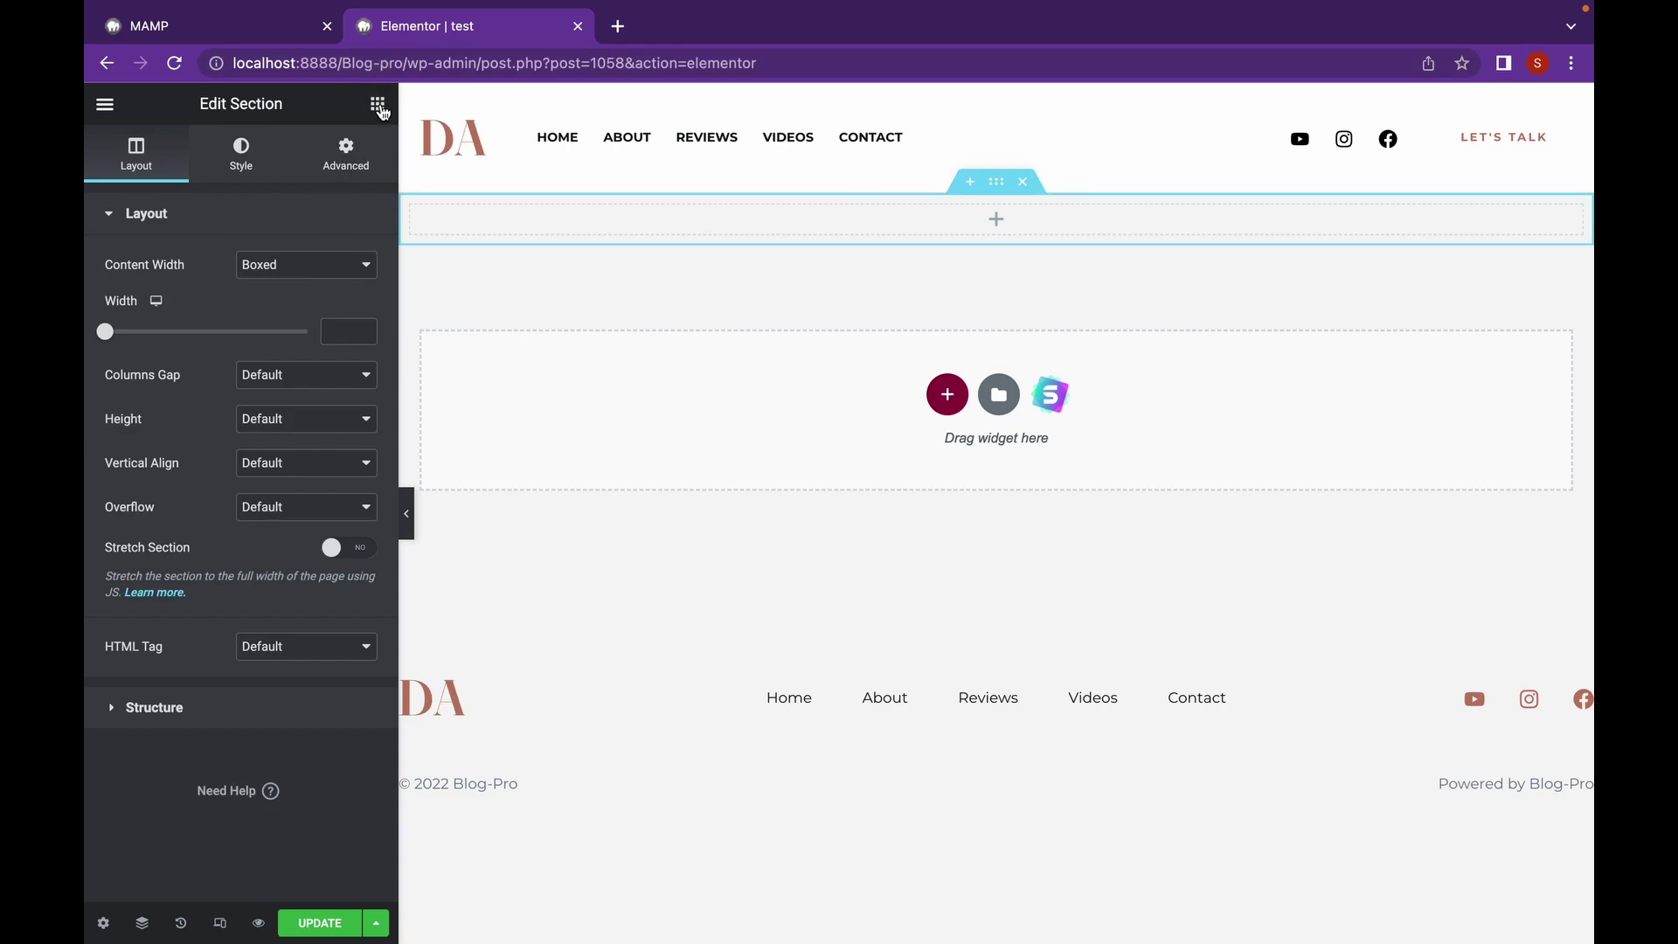
left_click(377, 104)
type("media")
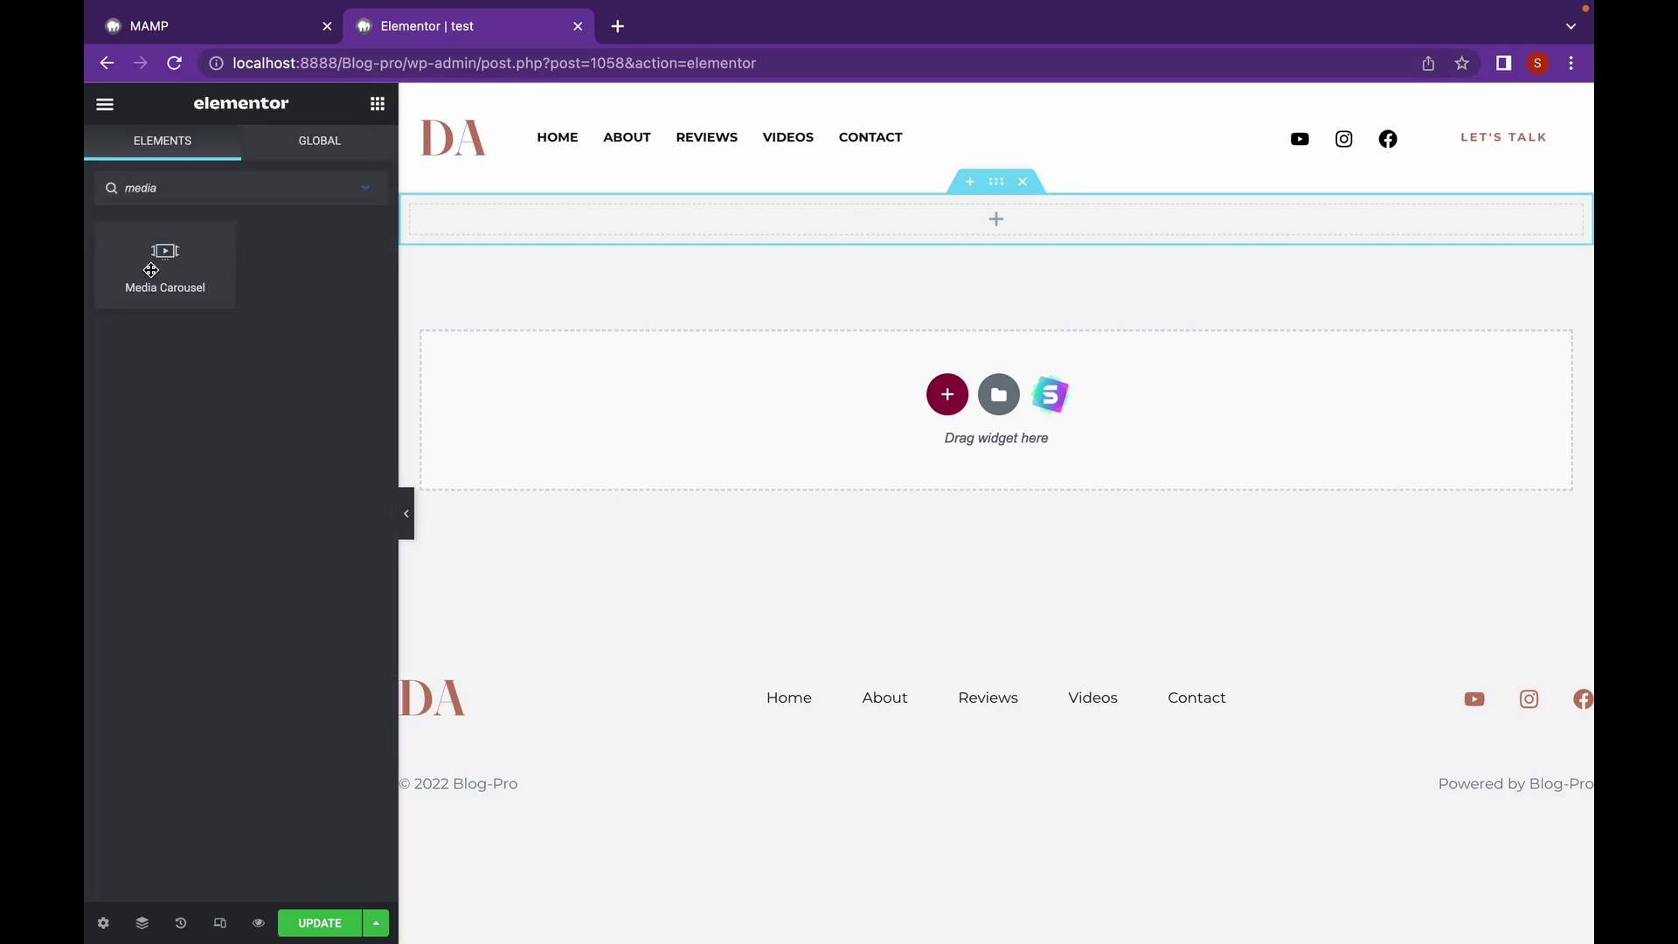
left_click_drag(165, 262, 872, 238)
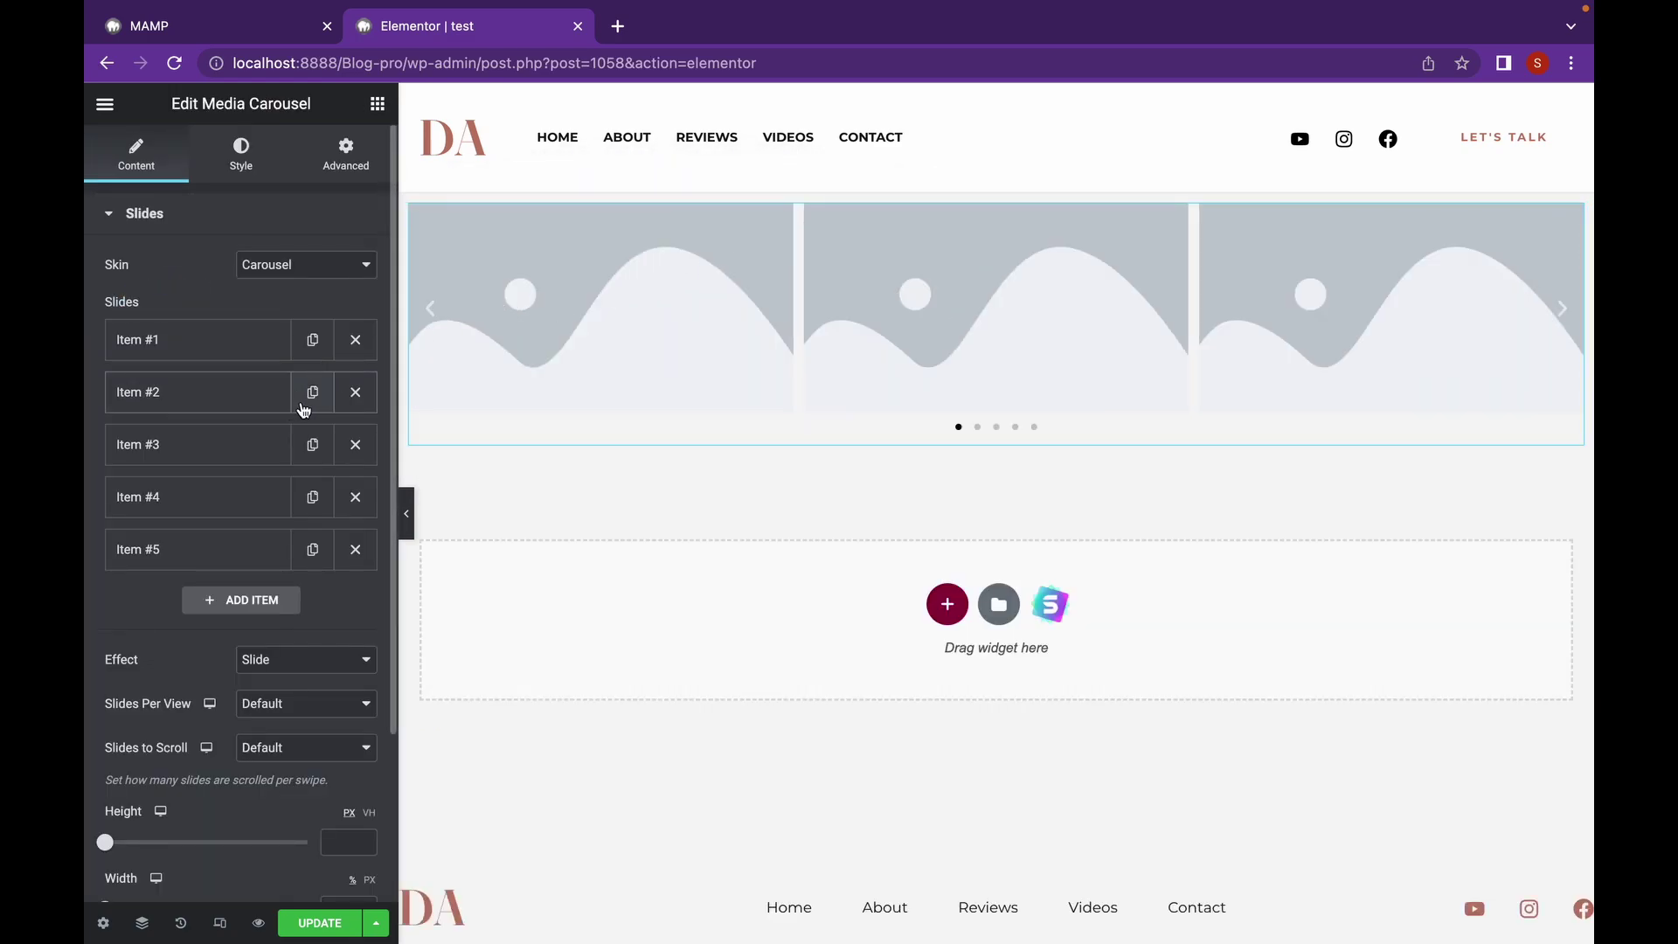
- Set the striped-shirt diner photo as the first slide's image
left_click(207, 358)
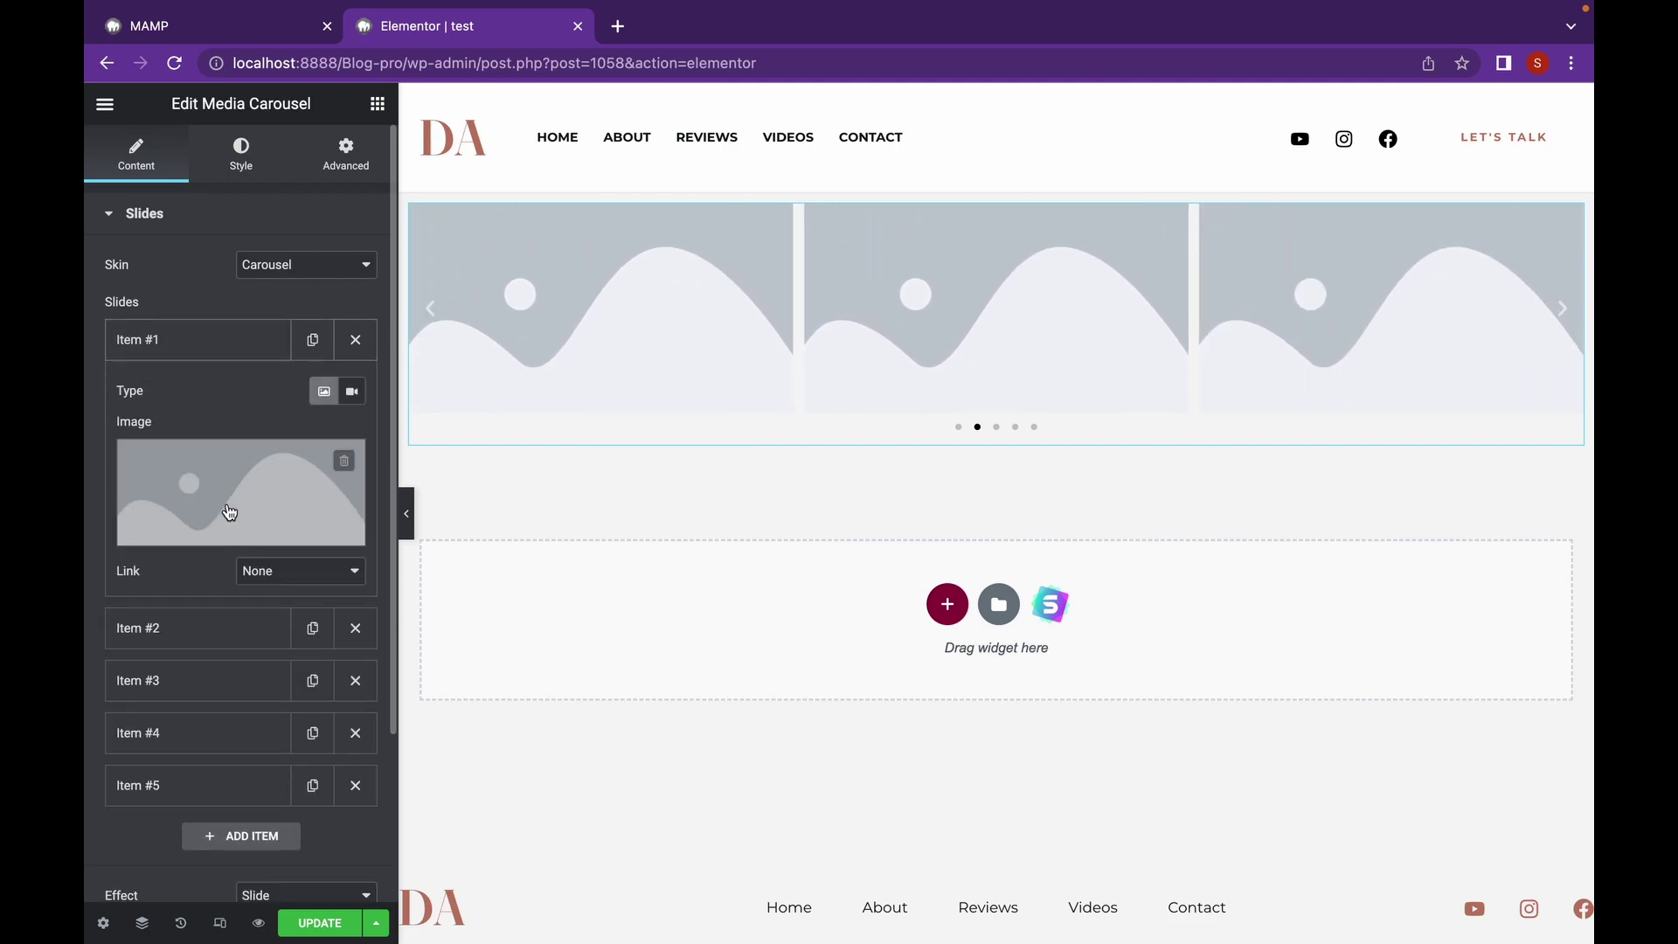
left_click(247, 538)
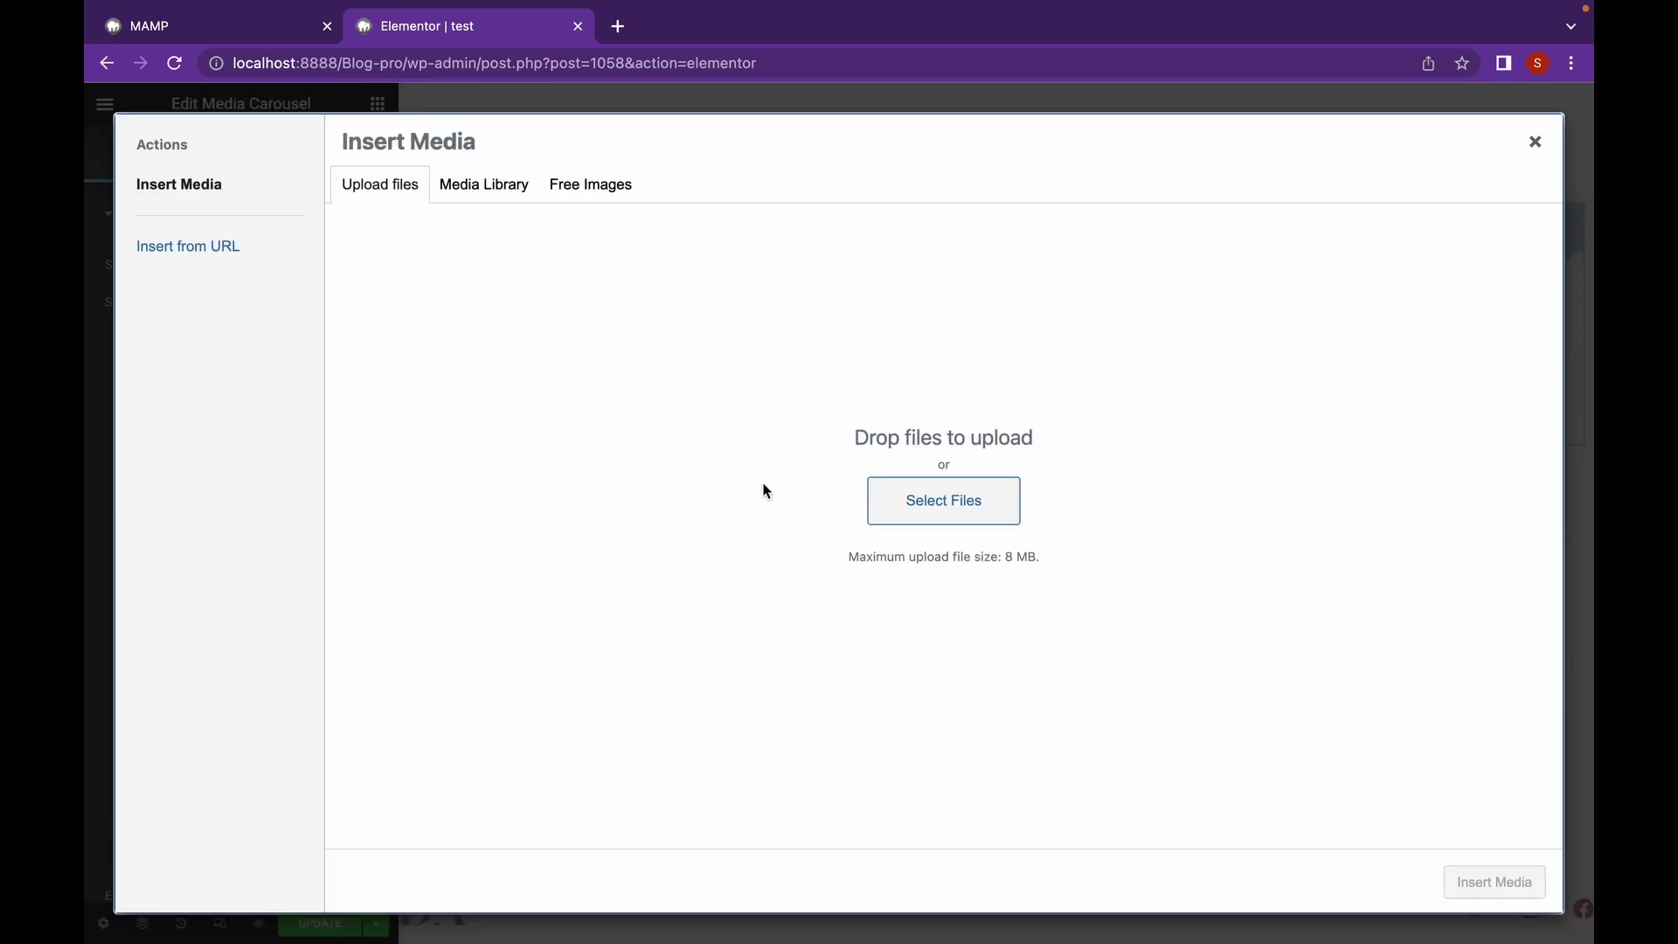
left_click(490, 184)
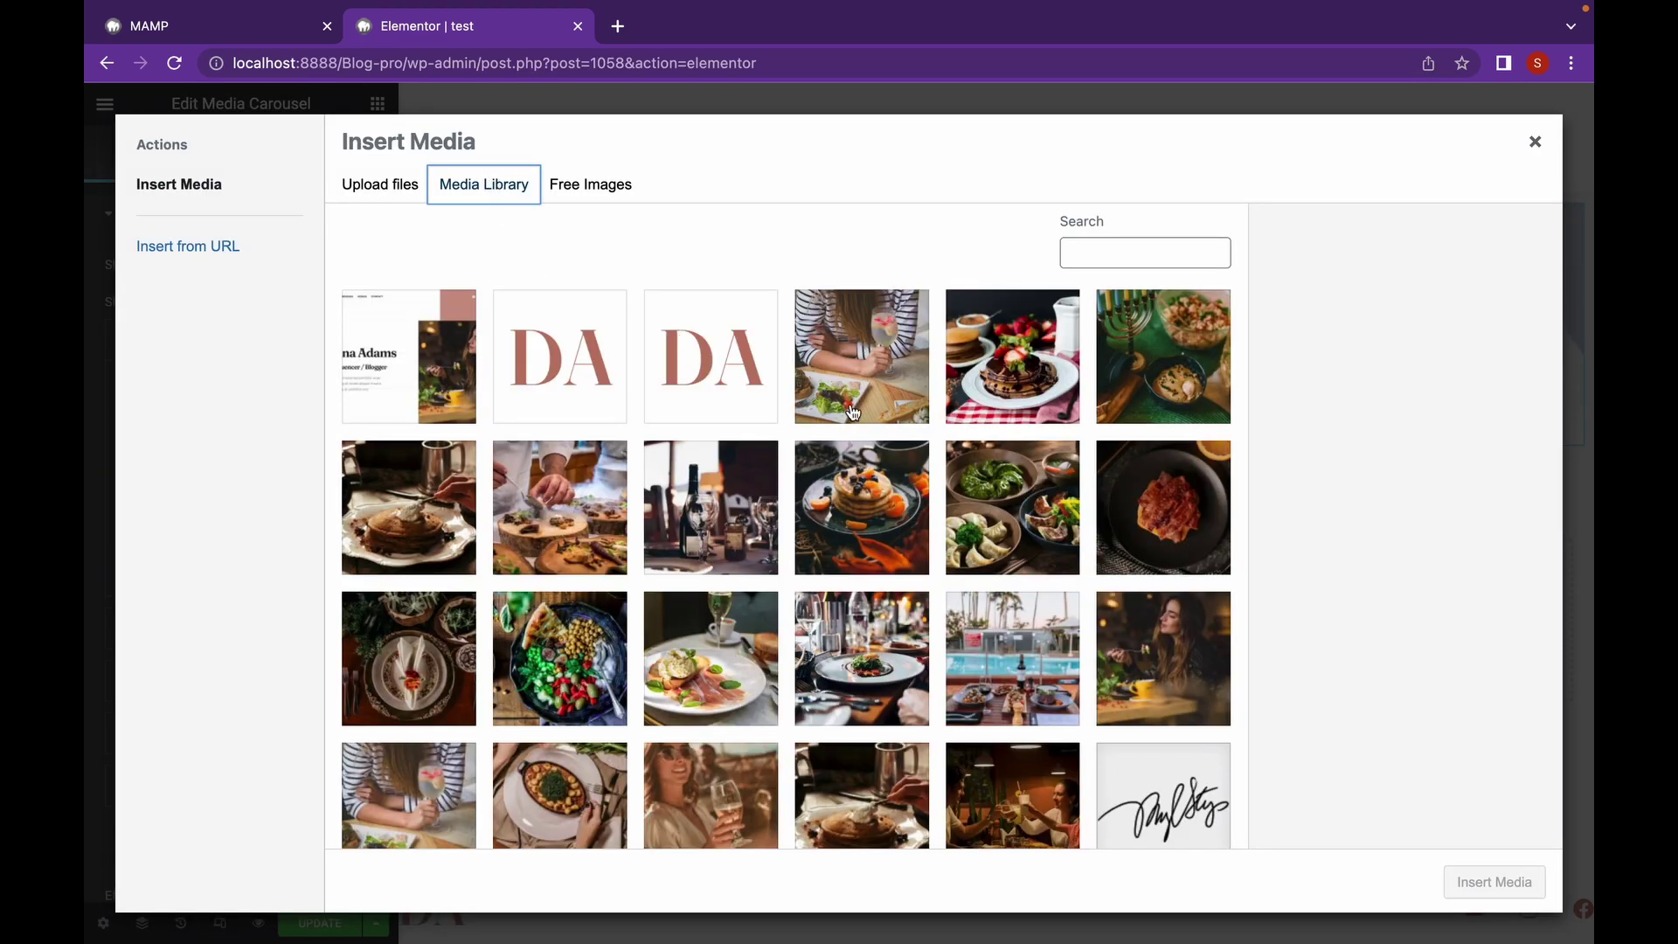
left_click(914, 380)
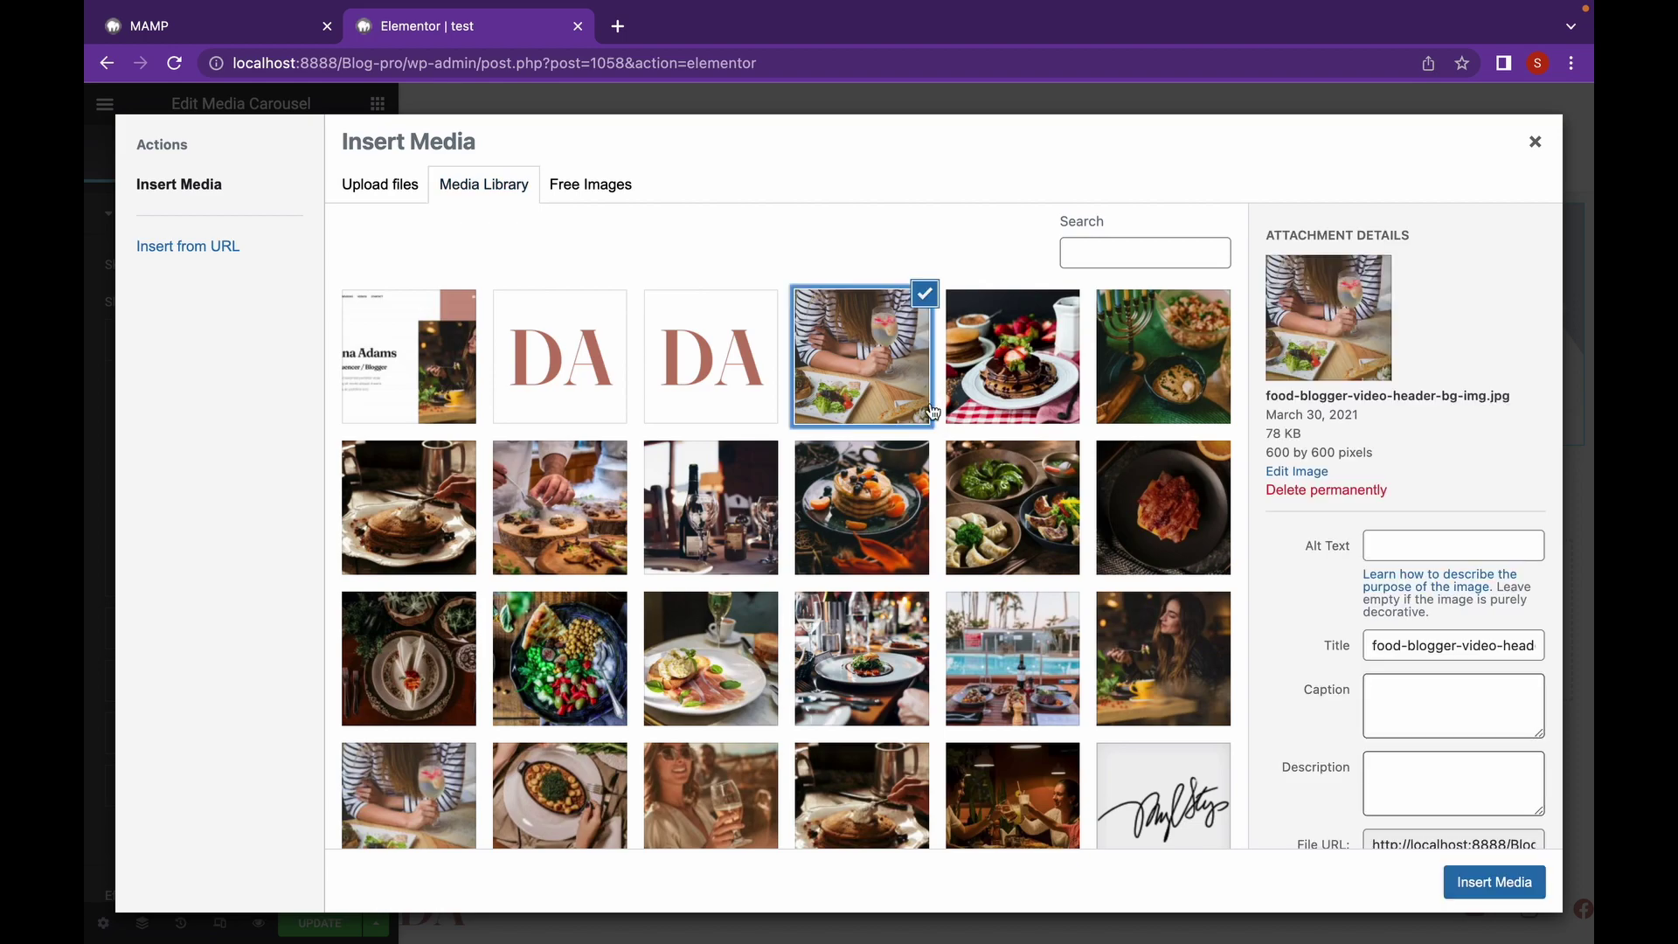
left_click(1476, 877)
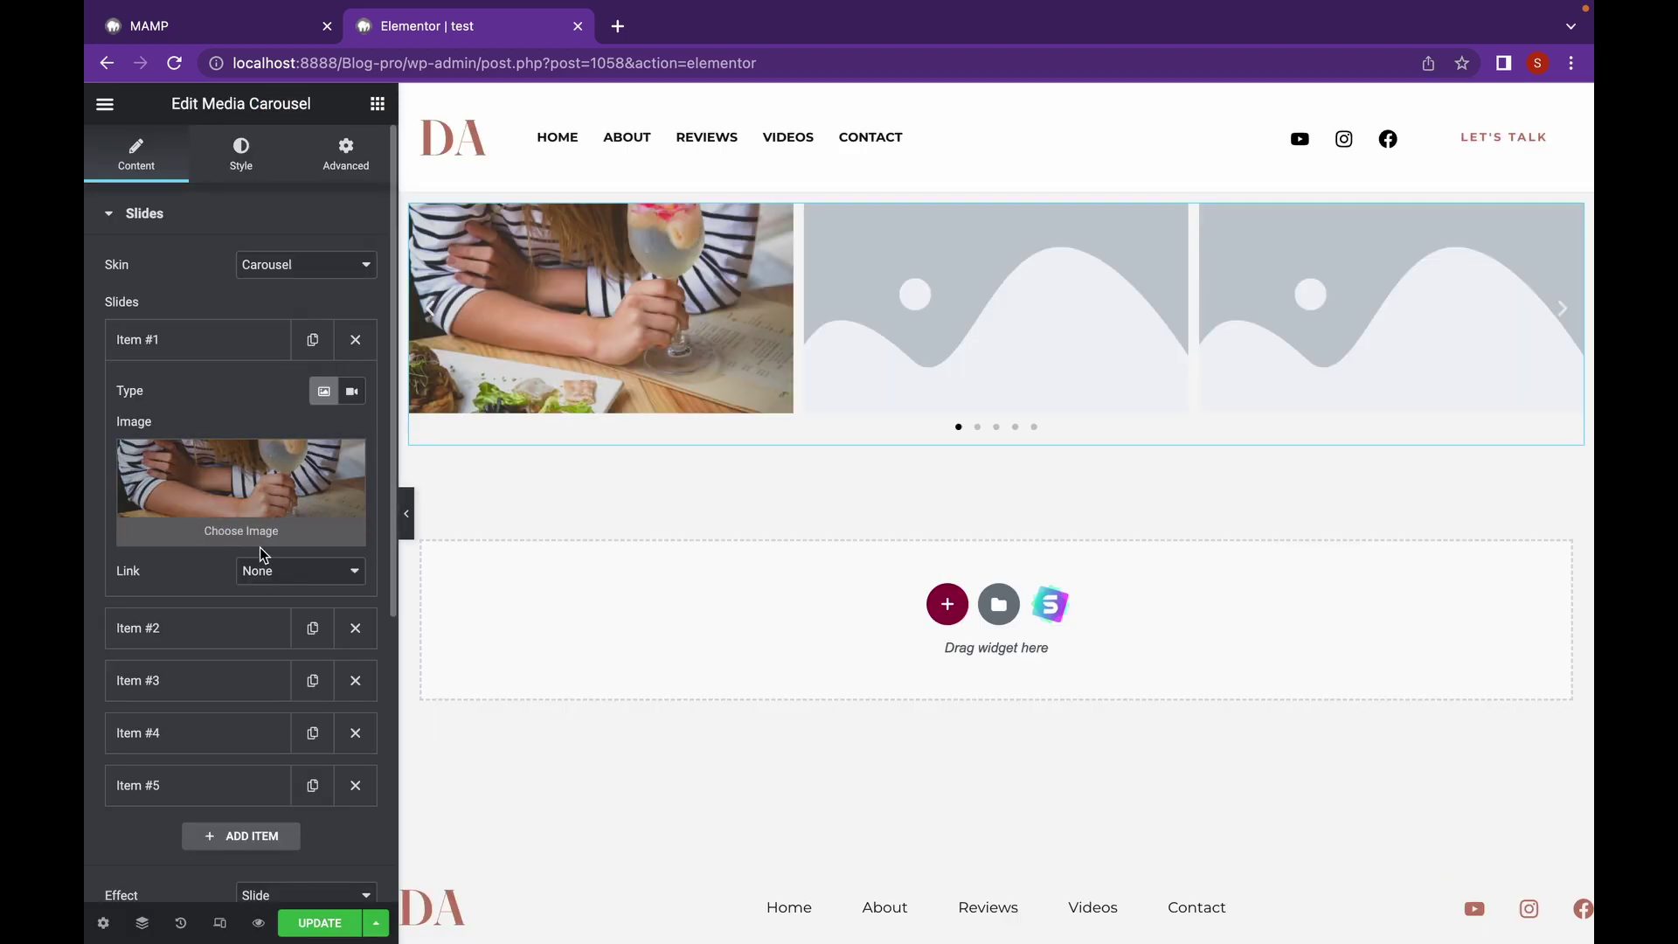
- Put the pancake-and-strawberries photo on the second slide
left_click(210, 626)
left_click(238, 601)
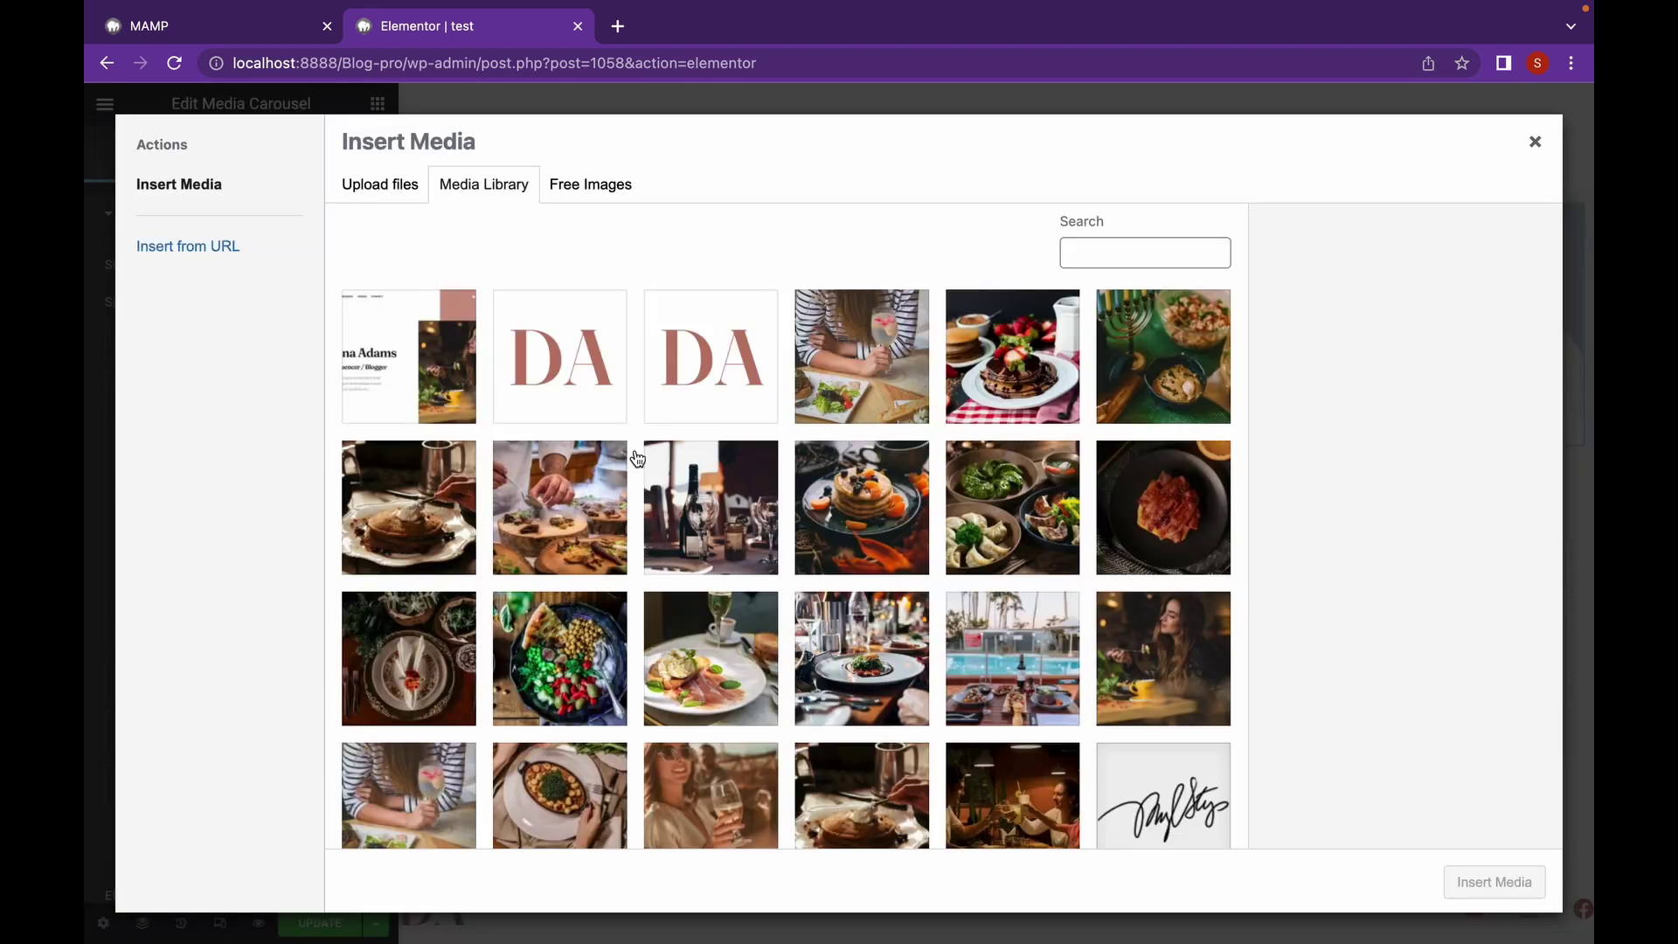
left_click(990, 347)
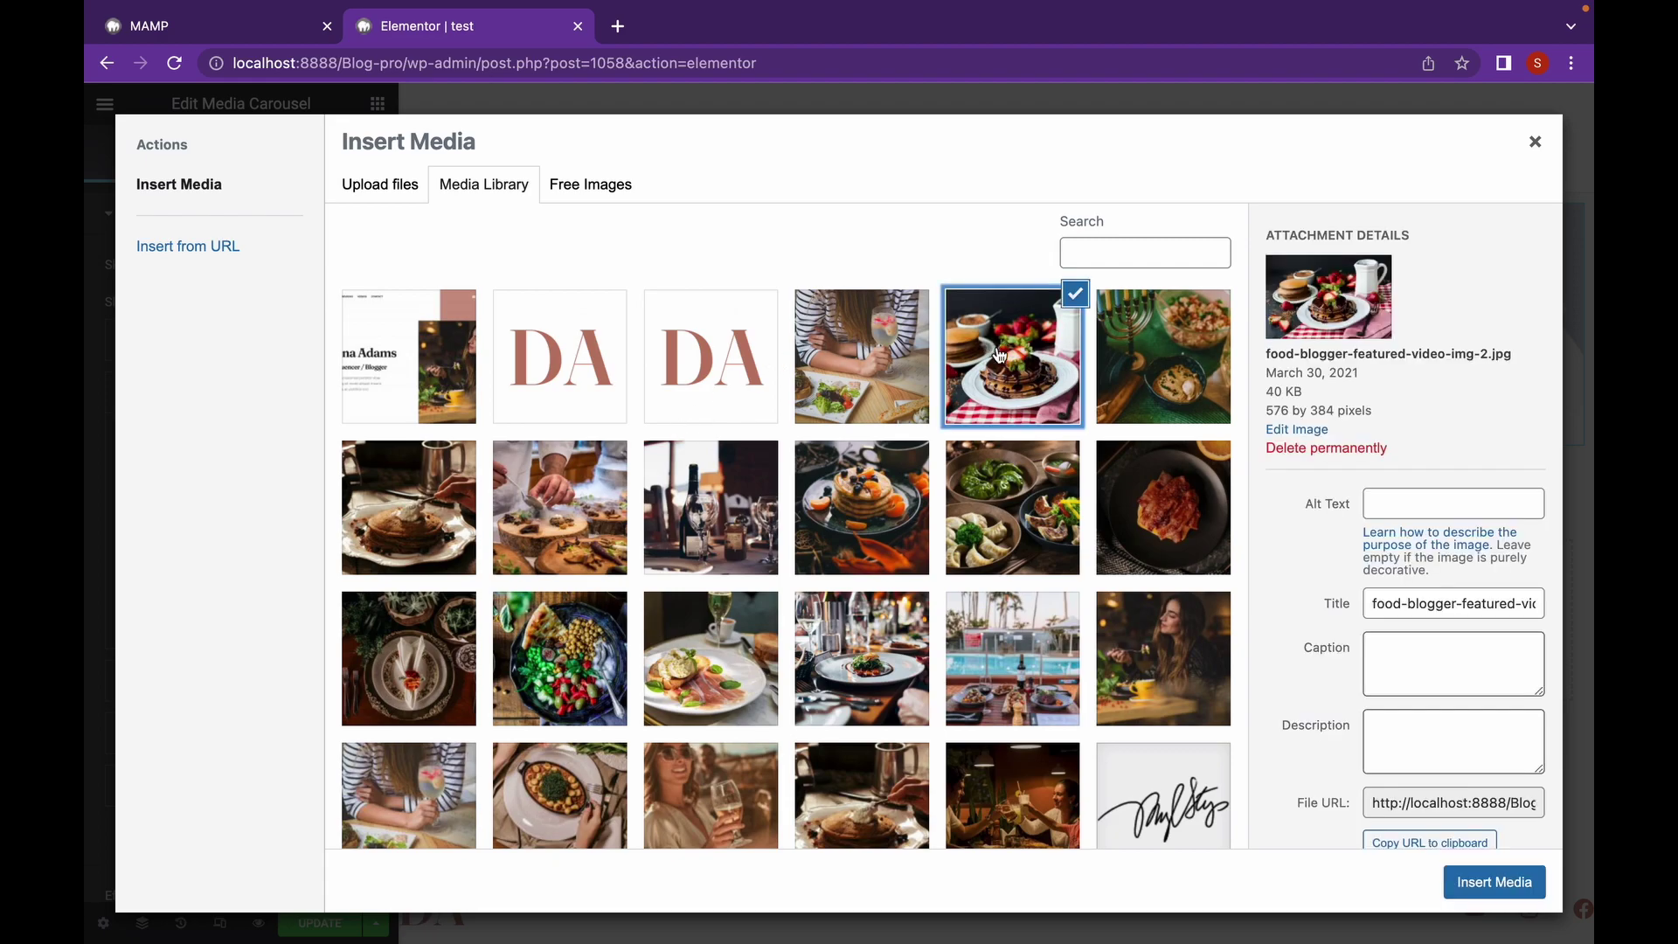
left_click(1136, 335)
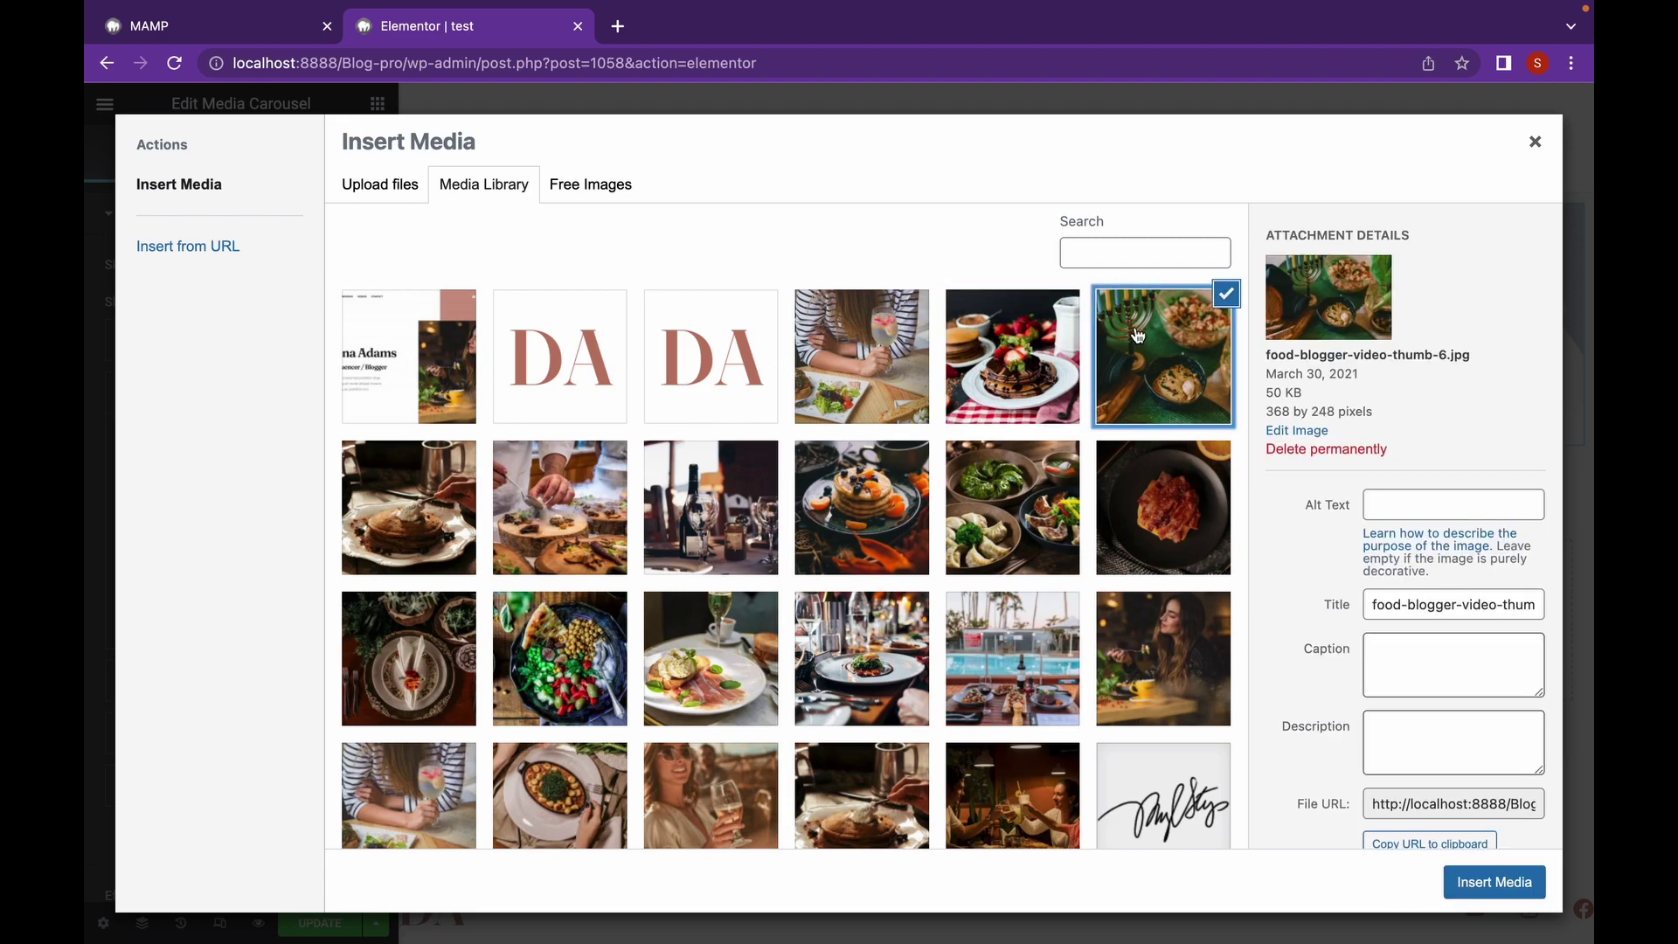
left_click(343, 546)
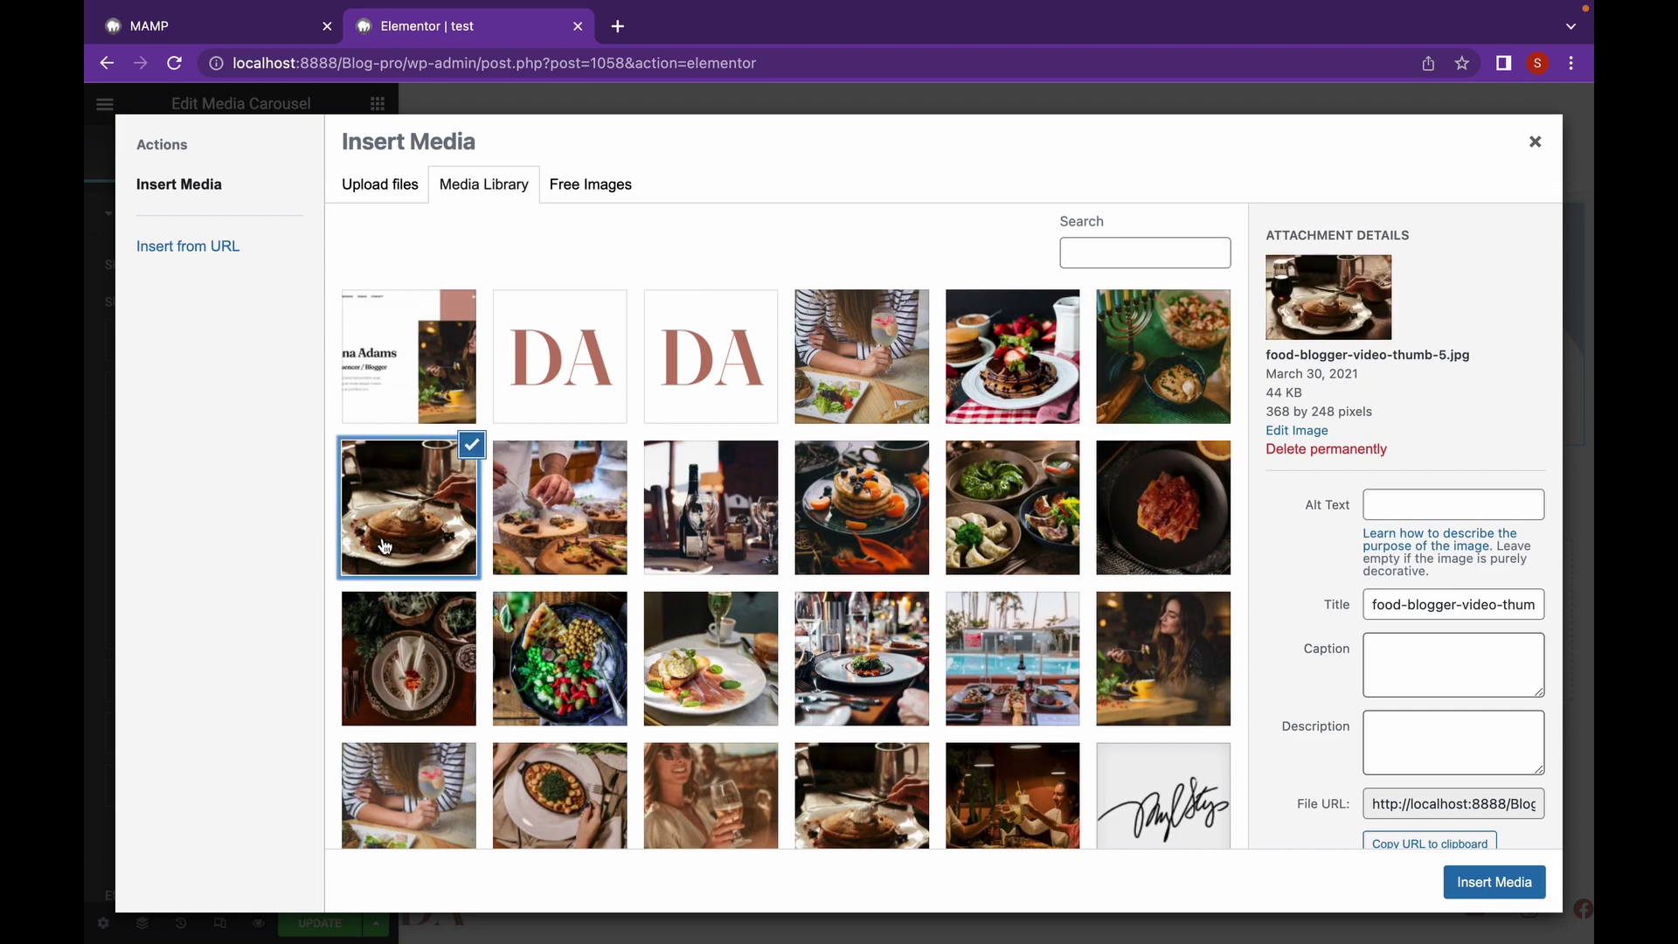
left_click(694, 529)
left_click(980, 404)
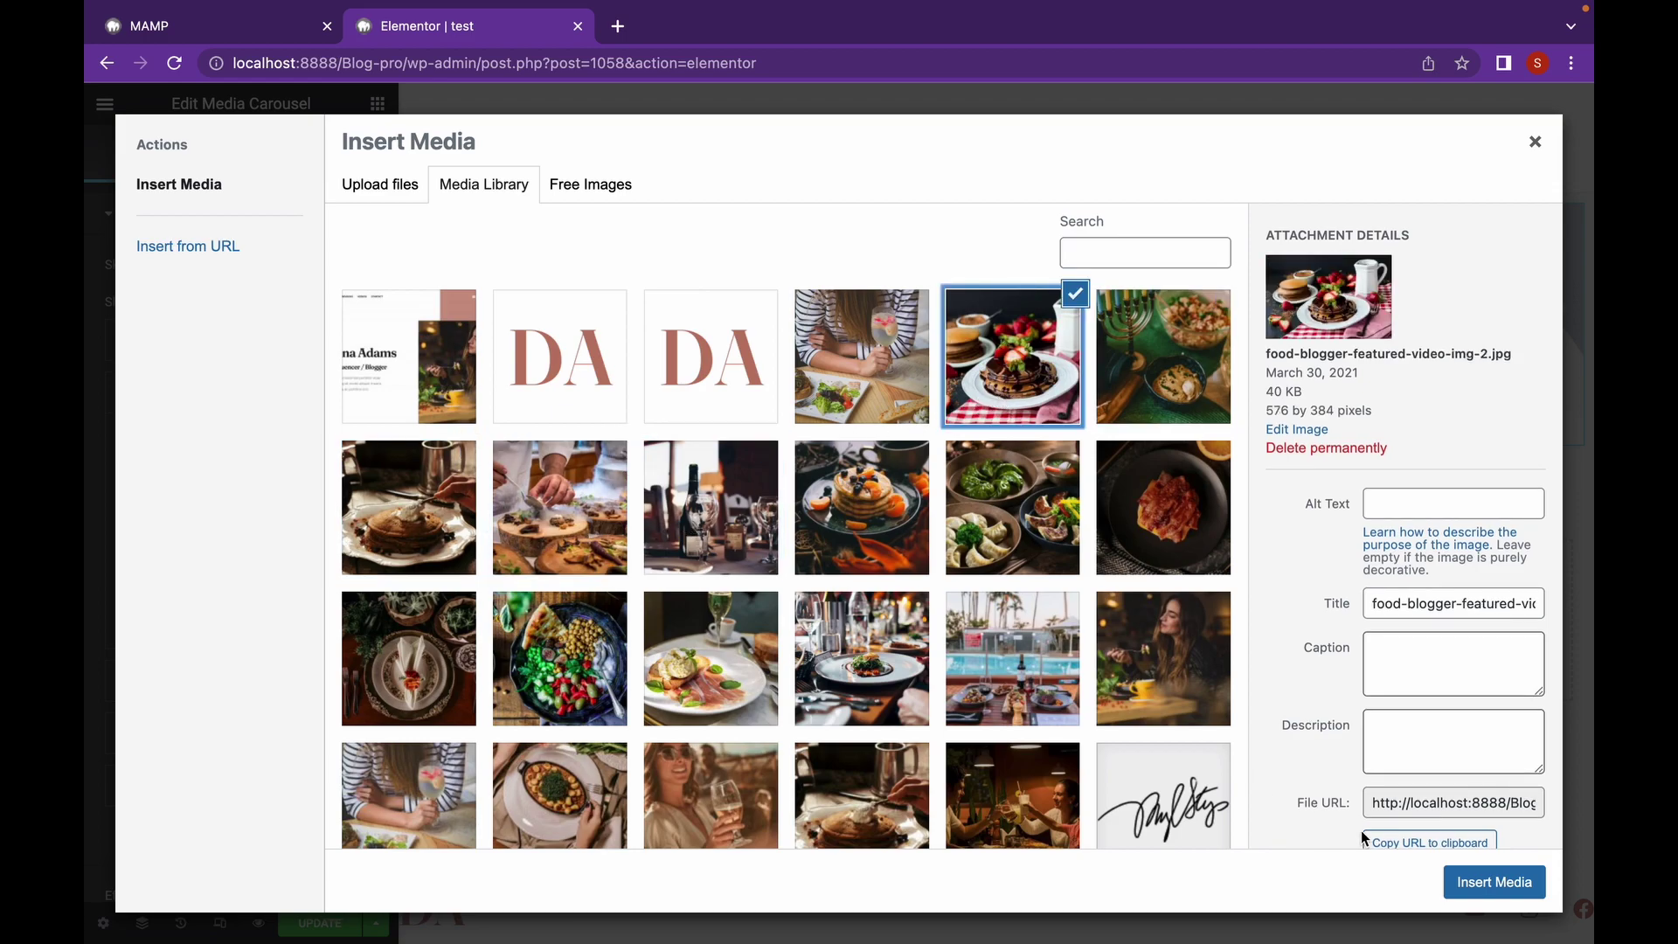
left_click(1487, 882)
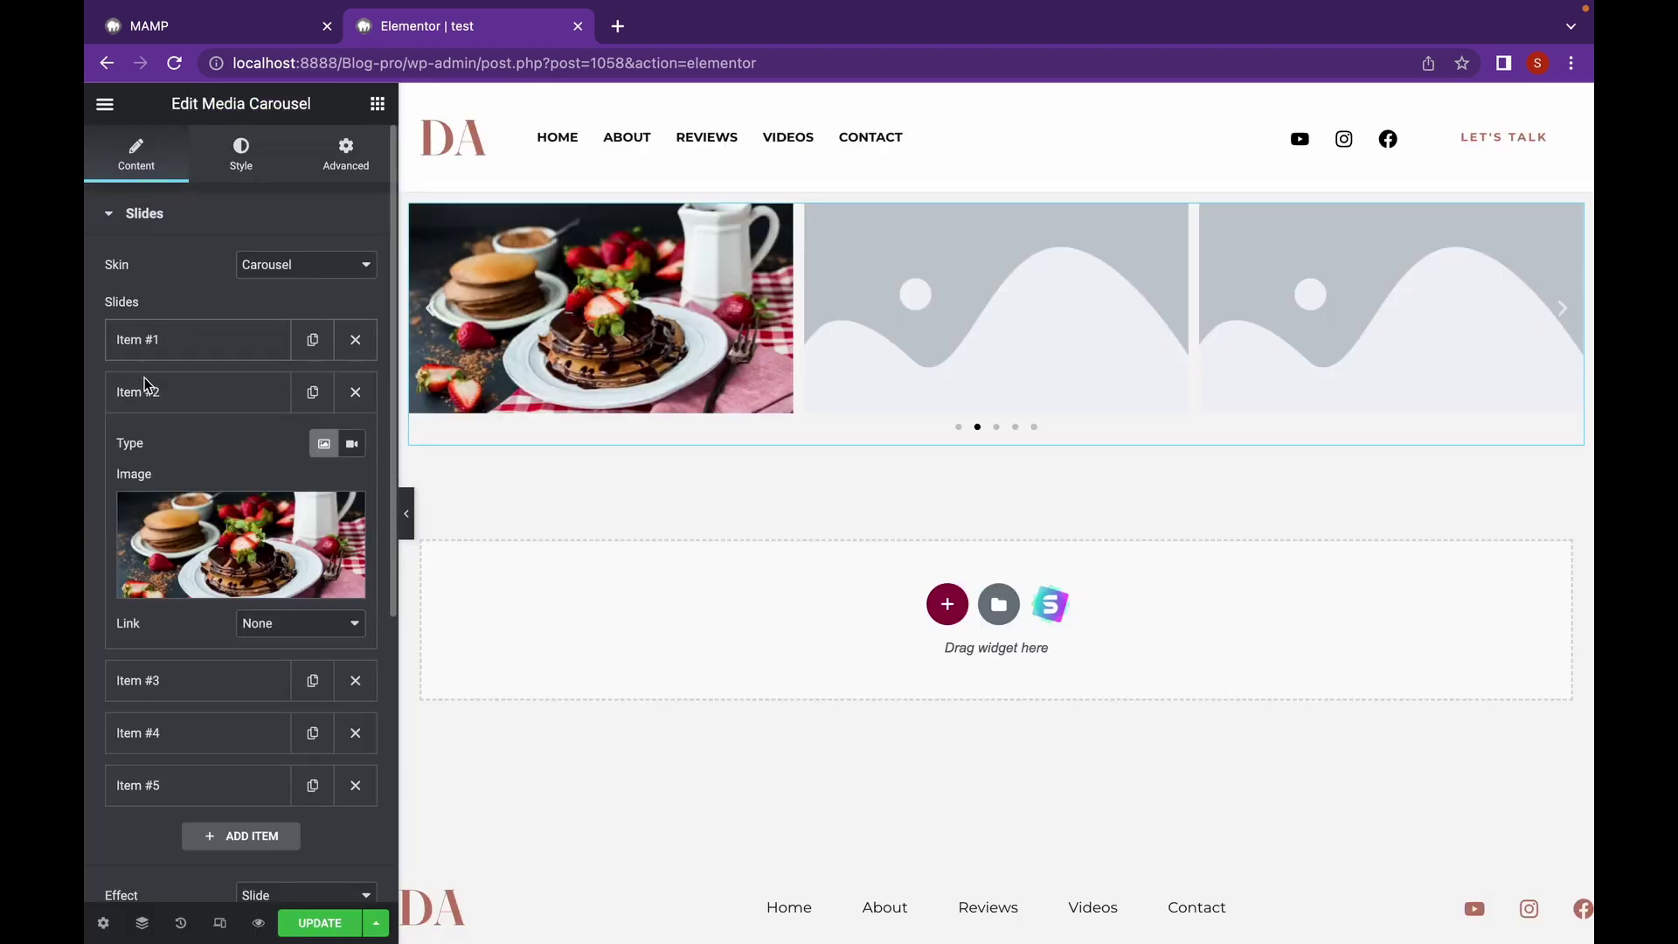
- Replace the first slide's image with the menorah food photo, food-blogger-video-thumb-6.jpg
left_click(218, 353)
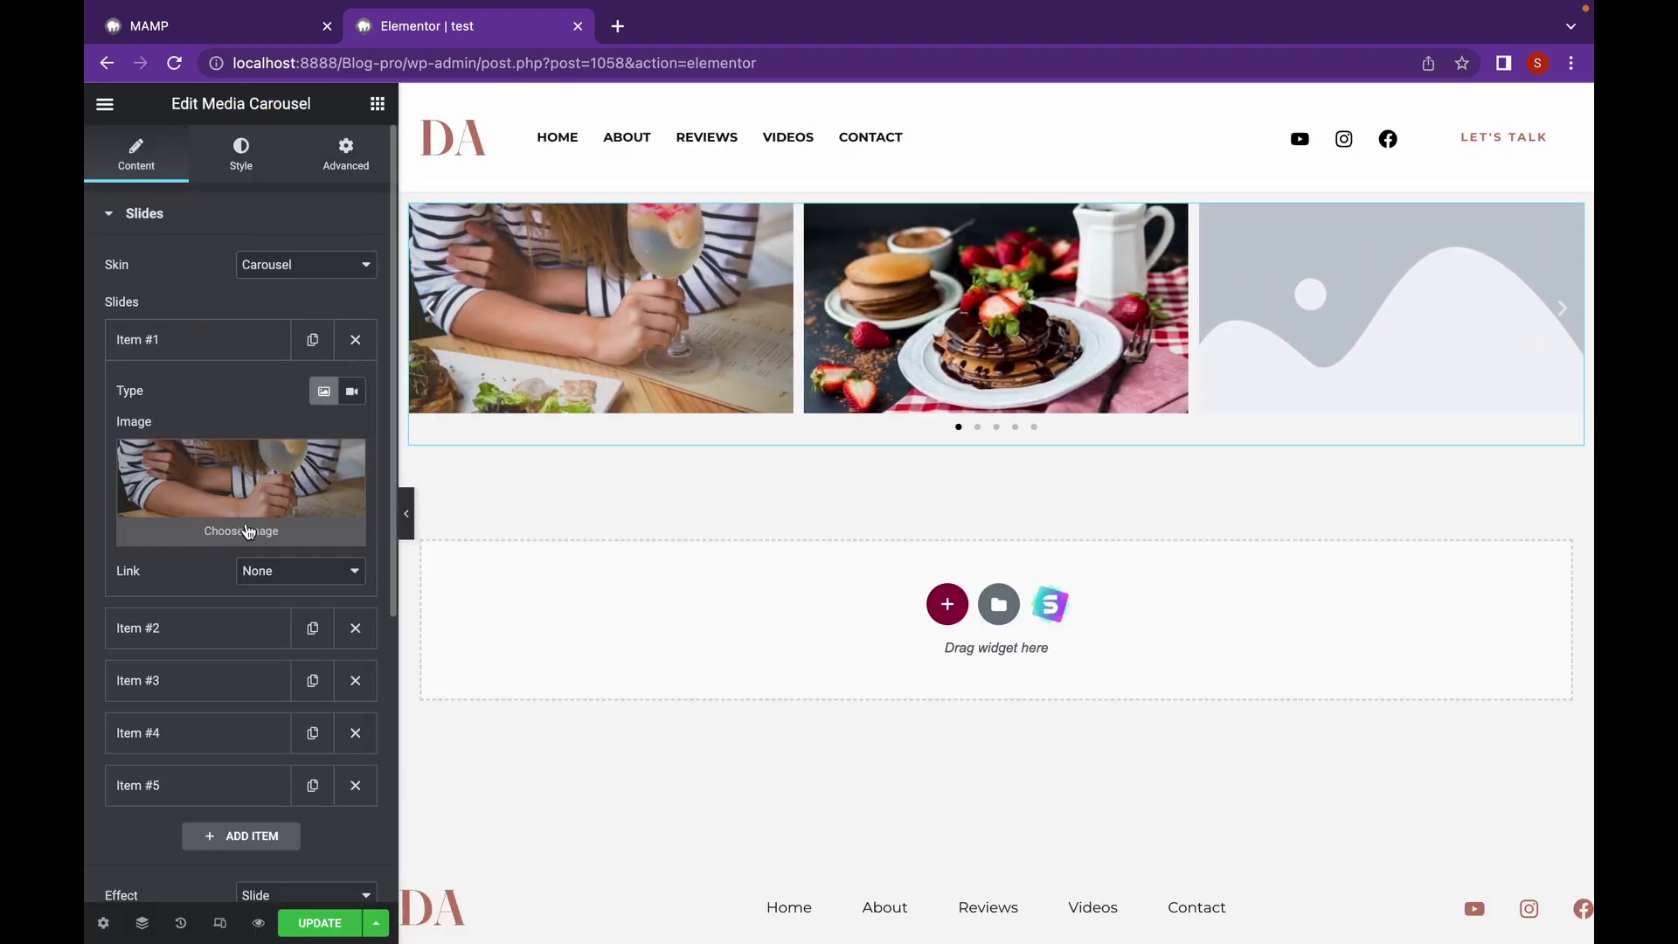
left_click(245, 524)
left_click(1123, 402)
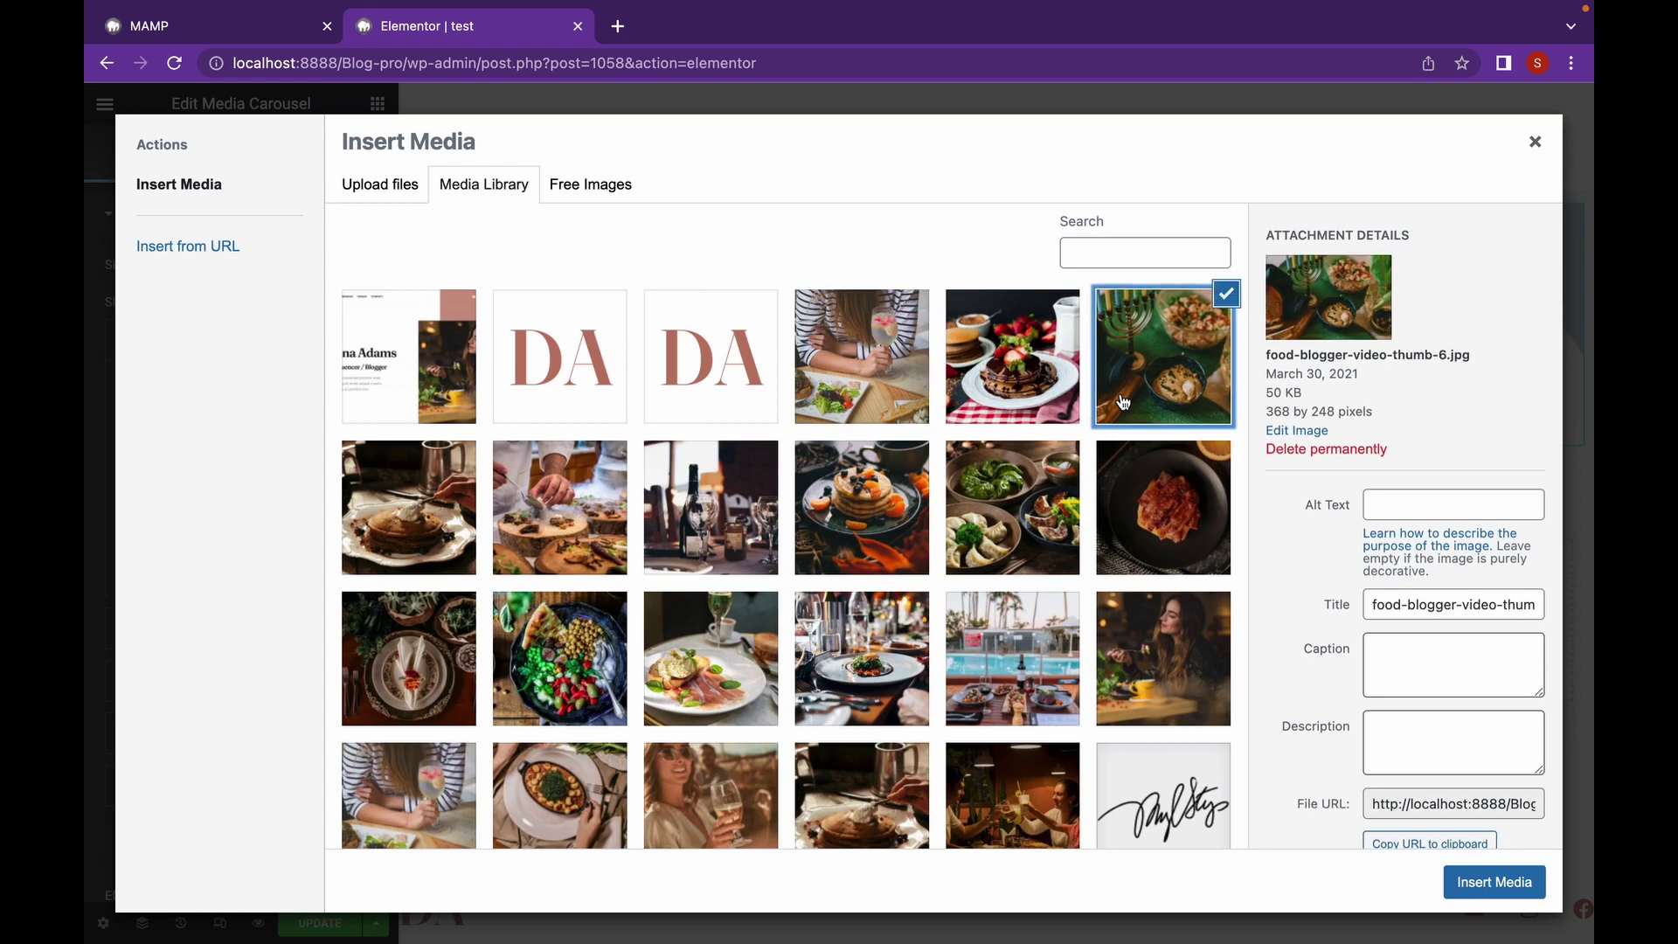
left_click(1469, 896)
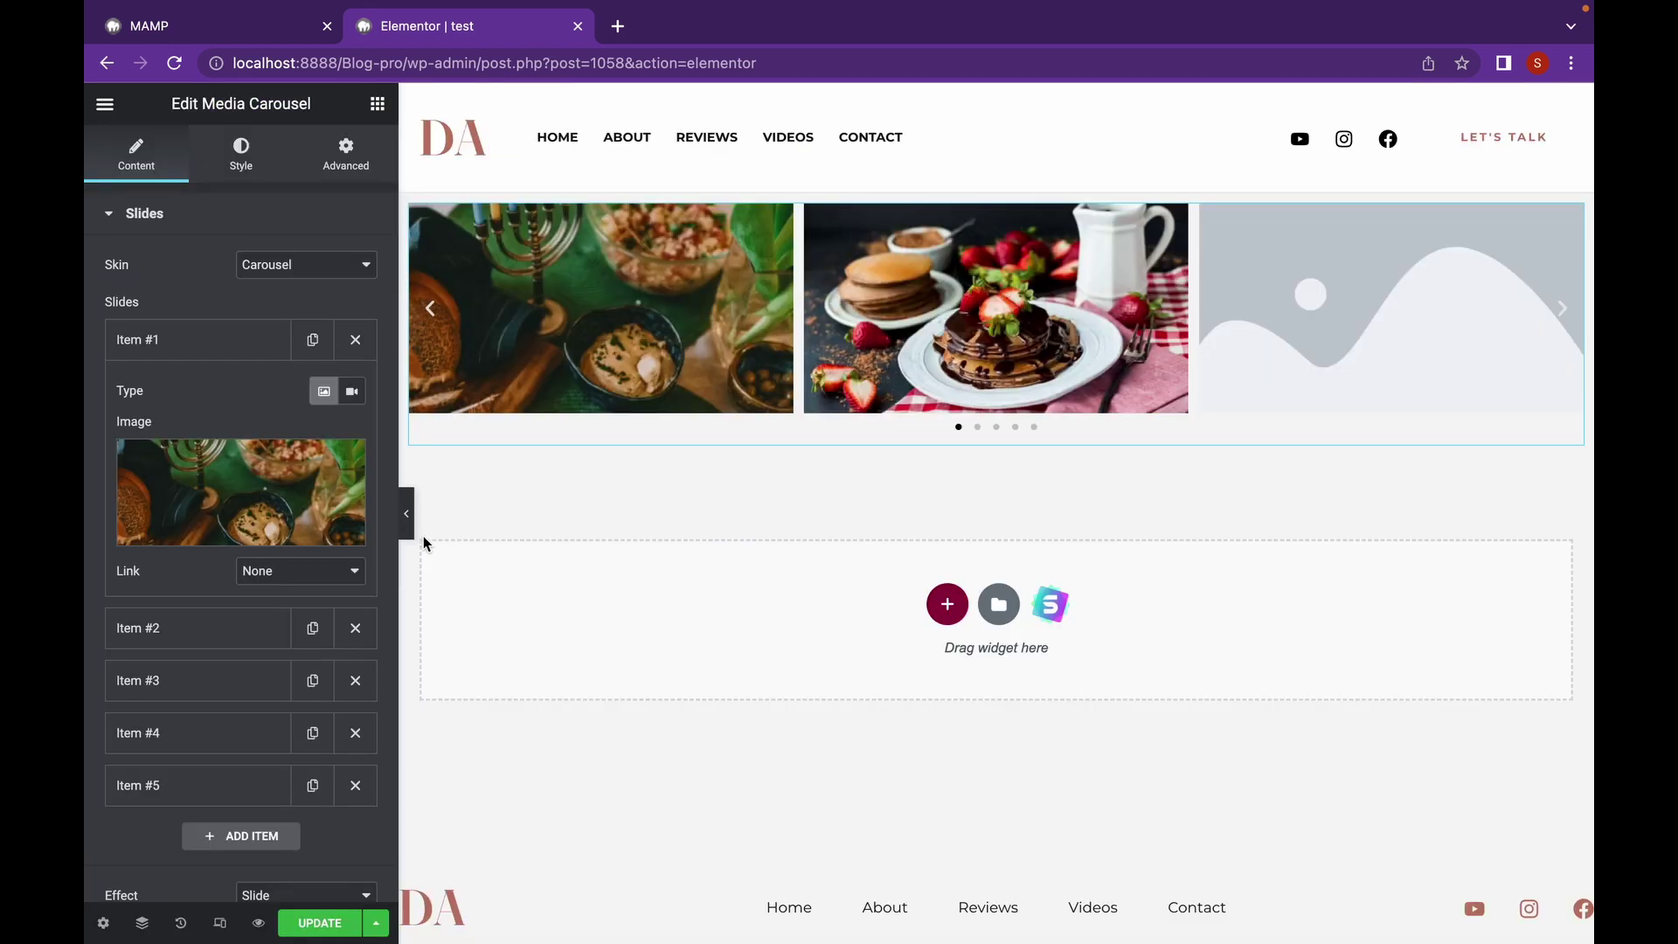
- Put the cream-topped pancake photo (thumb-5) on the third slide
left_click(208, 685)
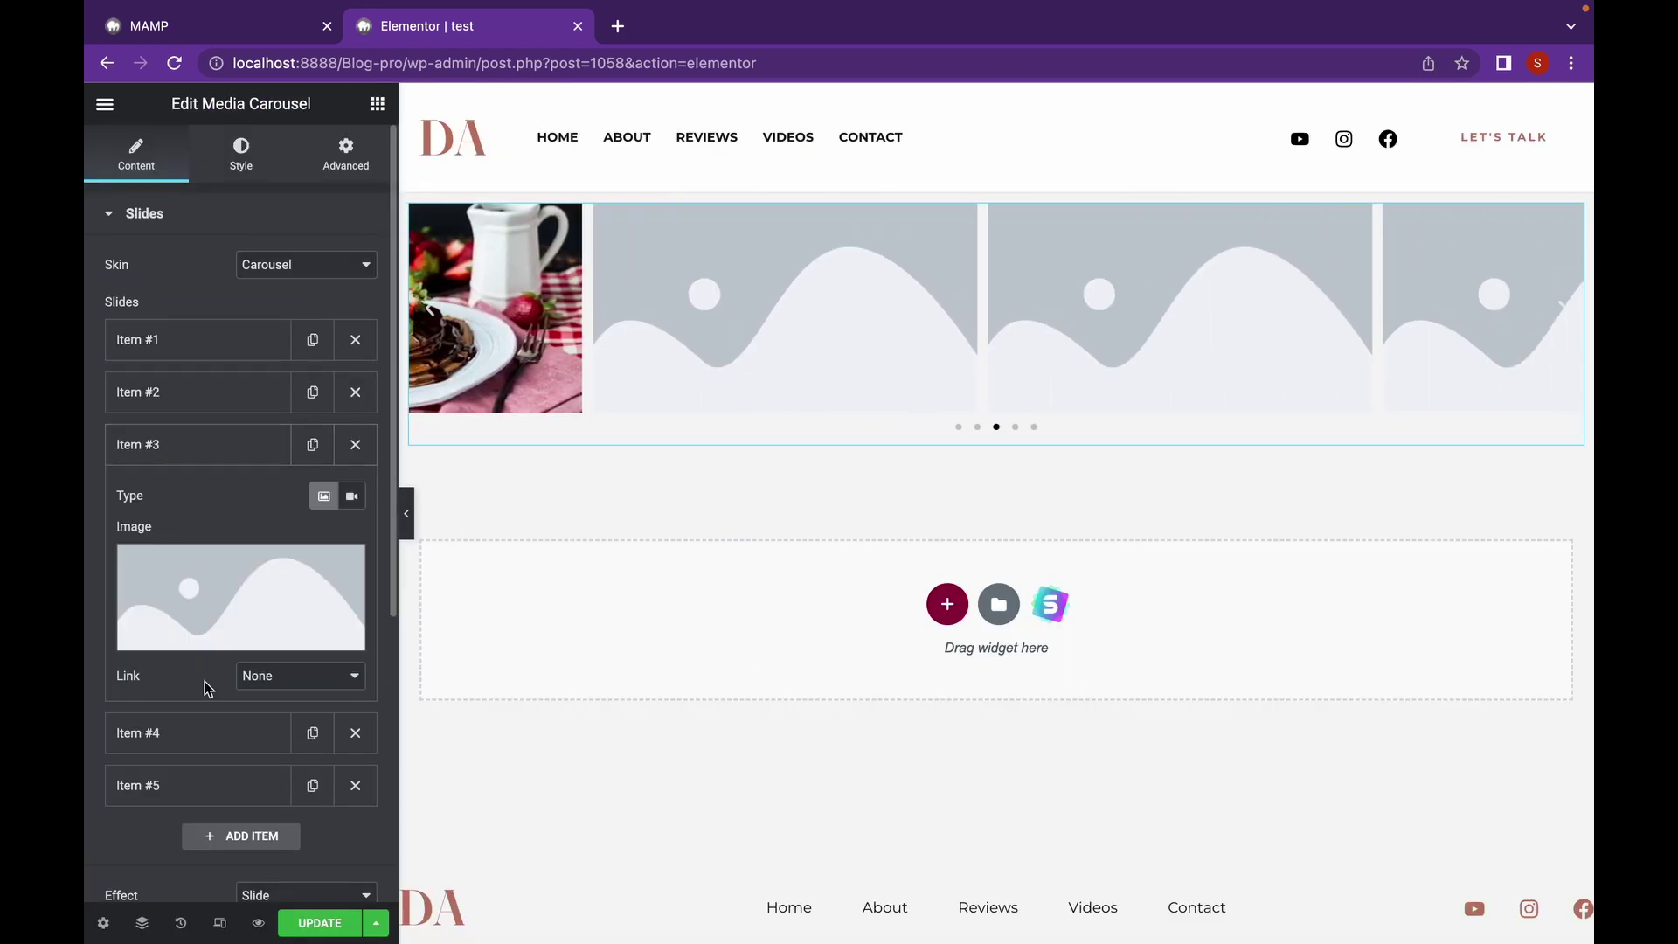
left_click(248, 645)
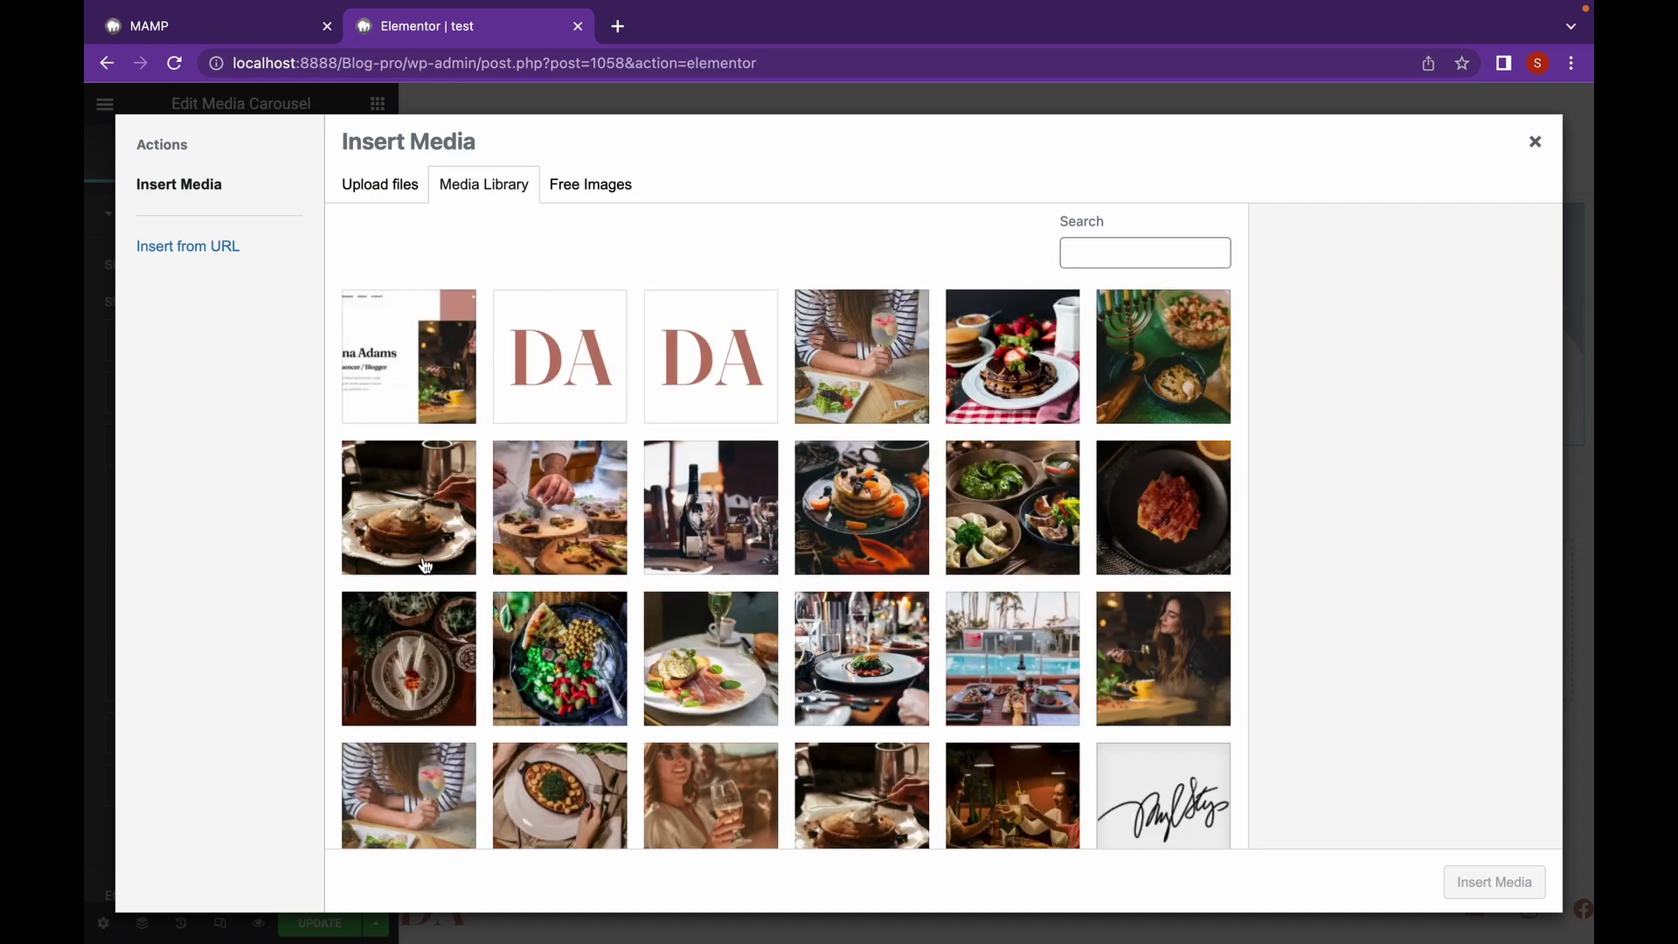
left_click(416, 530)
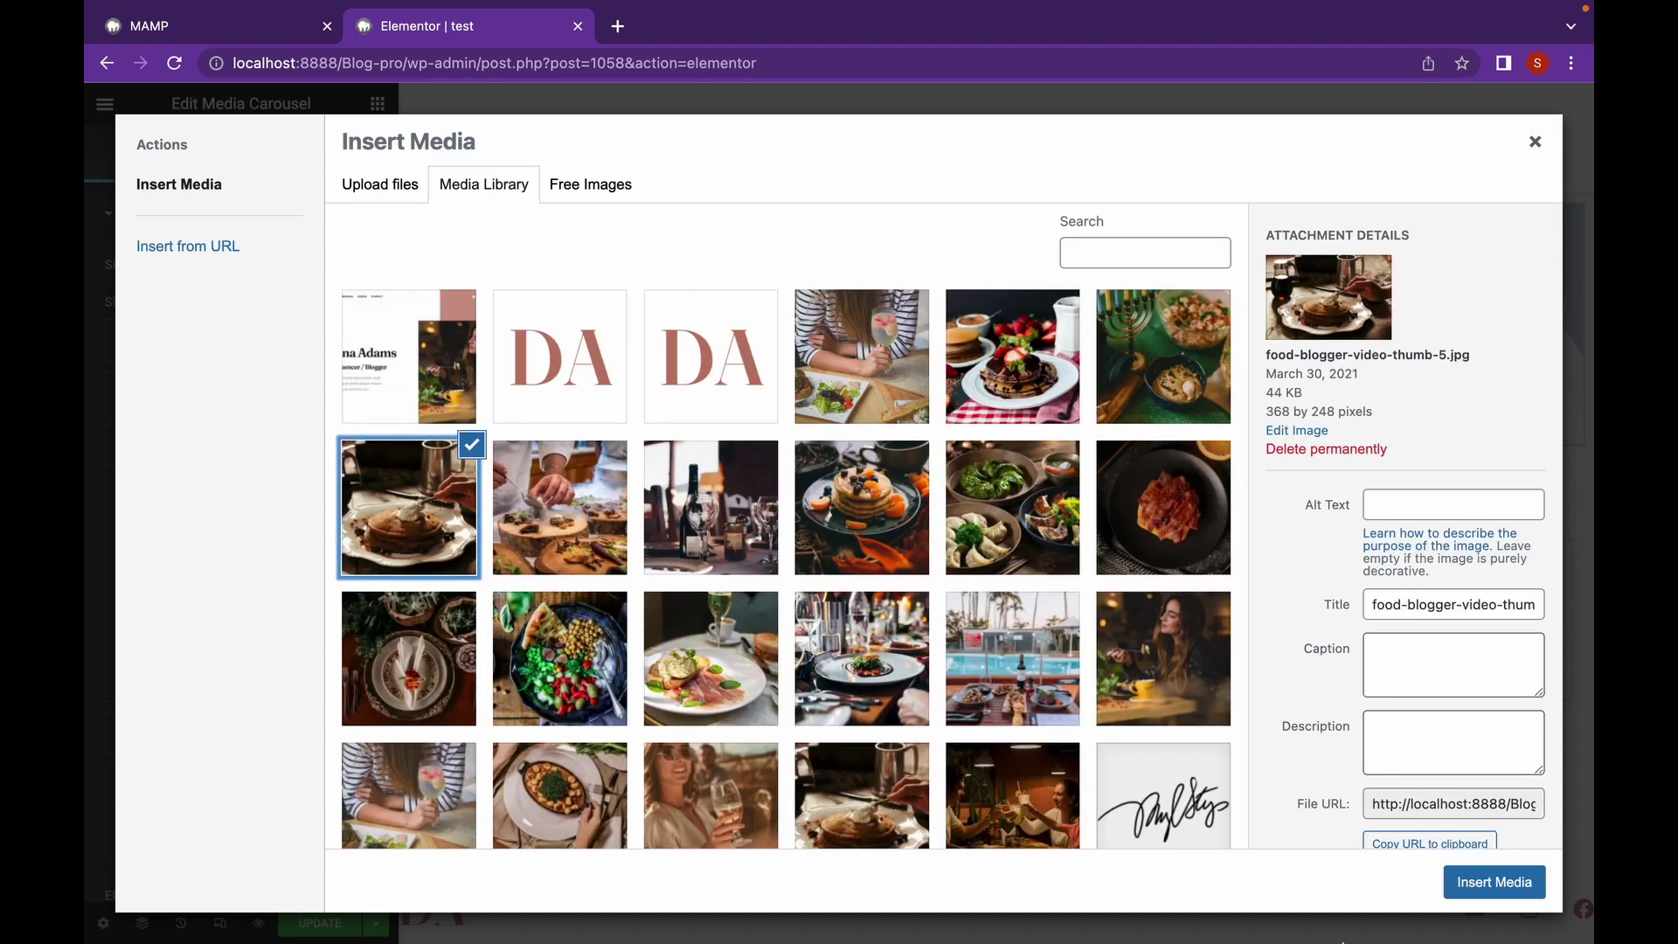
left_click(1498, 882)
- Put the chef plating photo (thumb-4) on the fourth slide
left_click(217, 732)
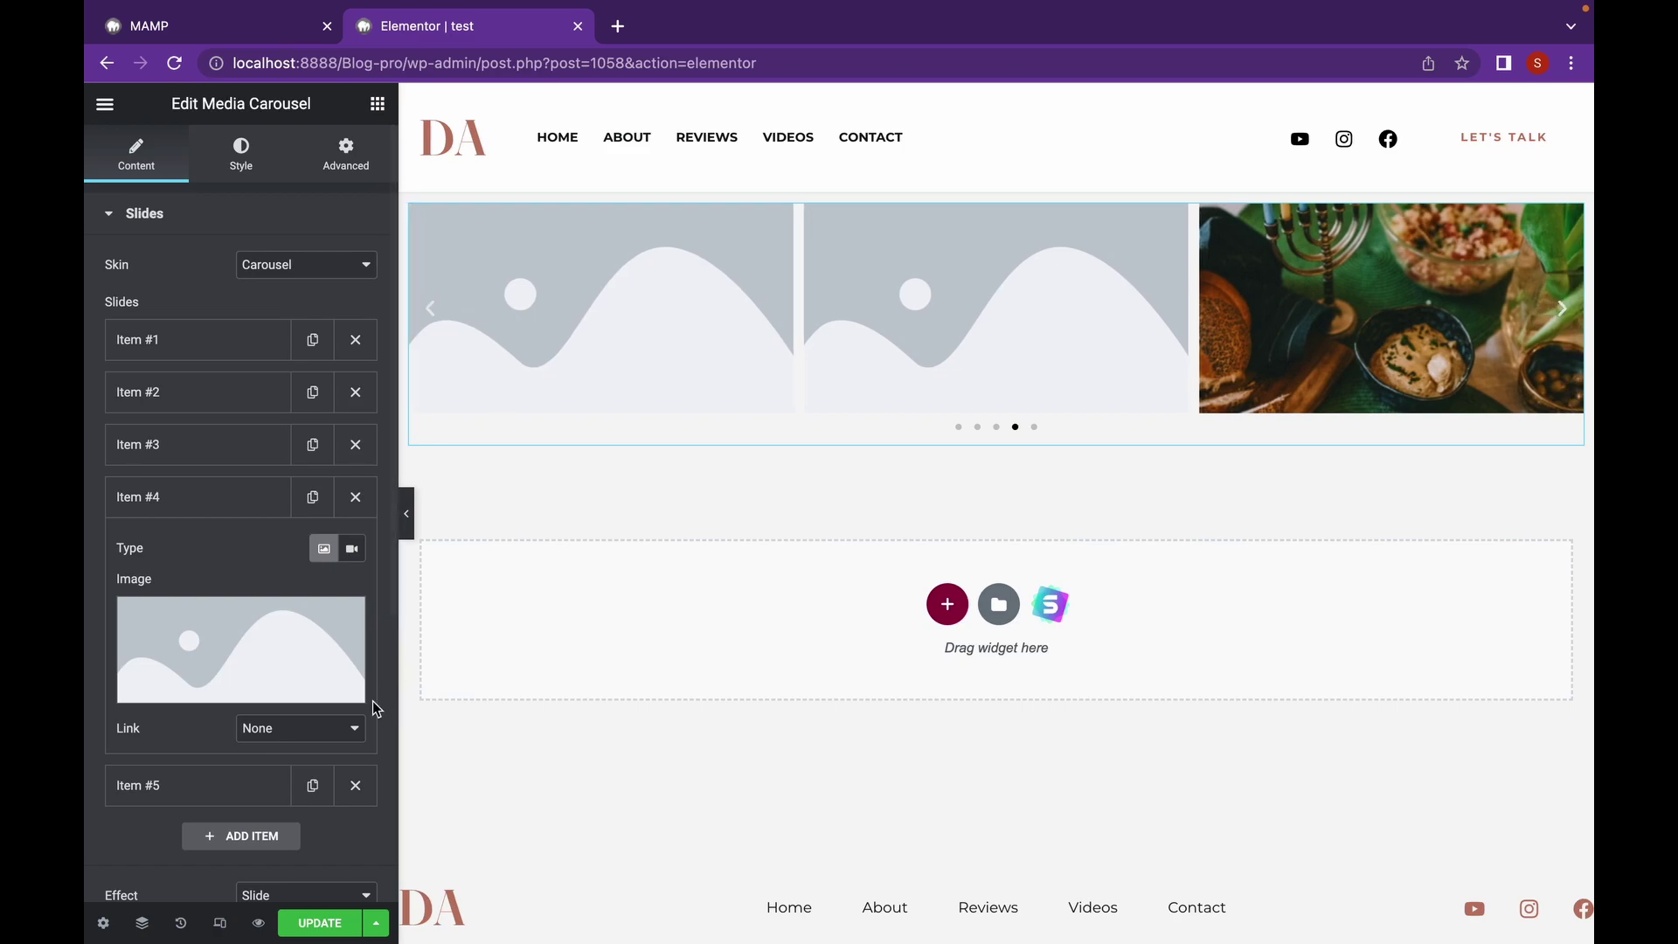
left_click(252, 695)
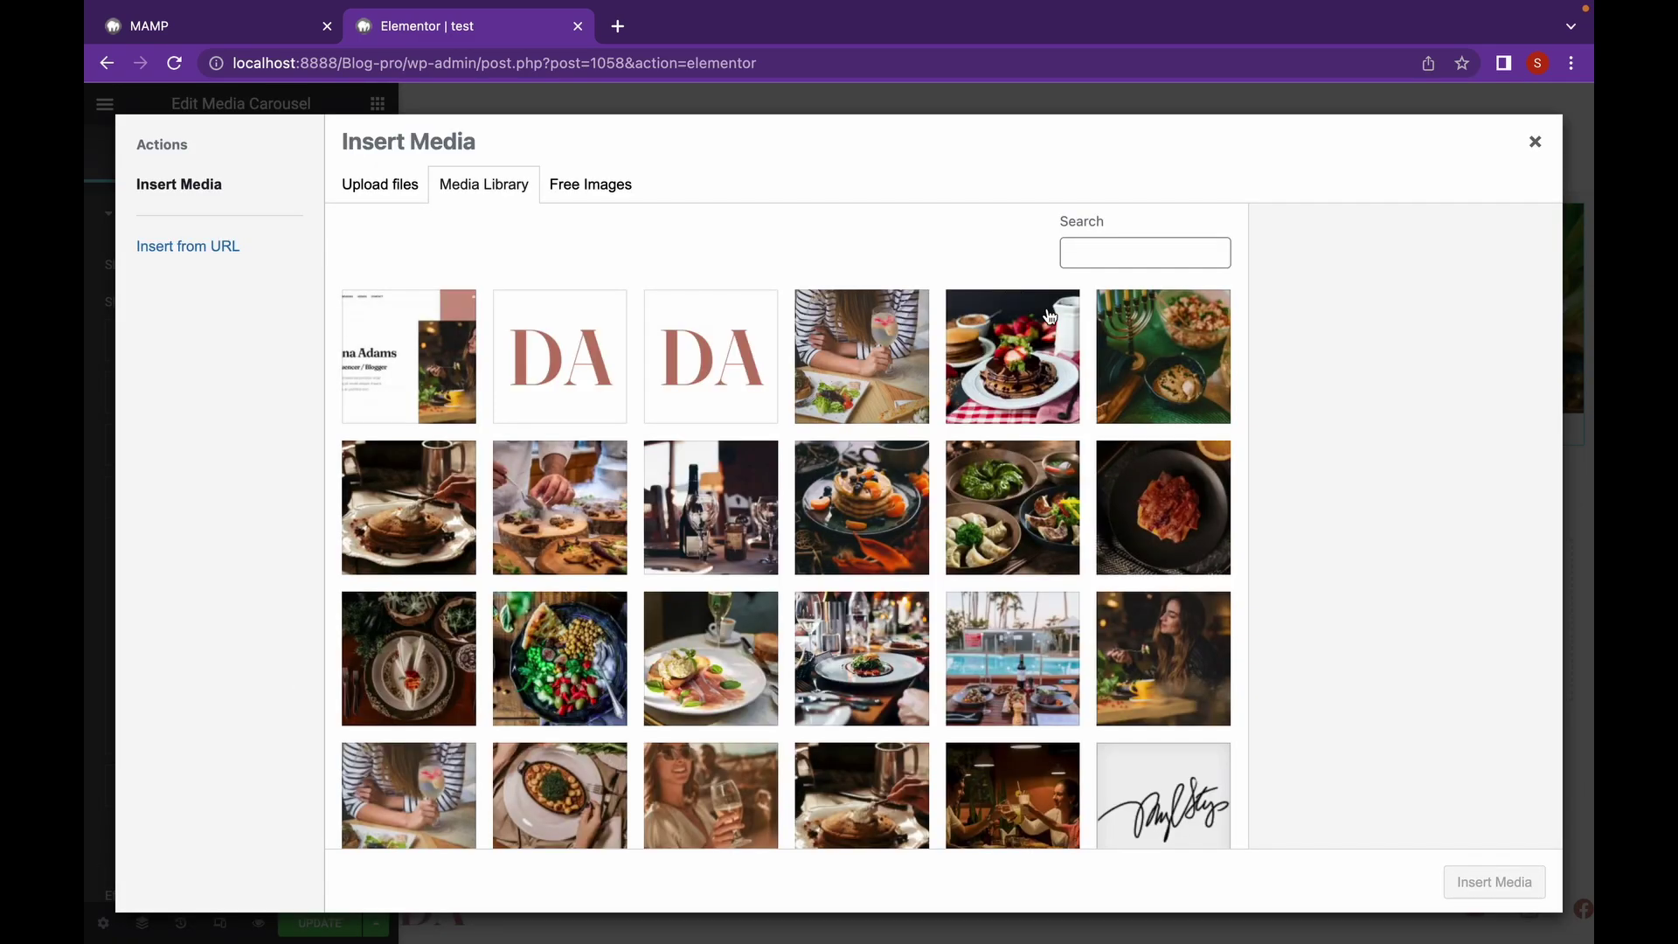
left_click(573, 517)
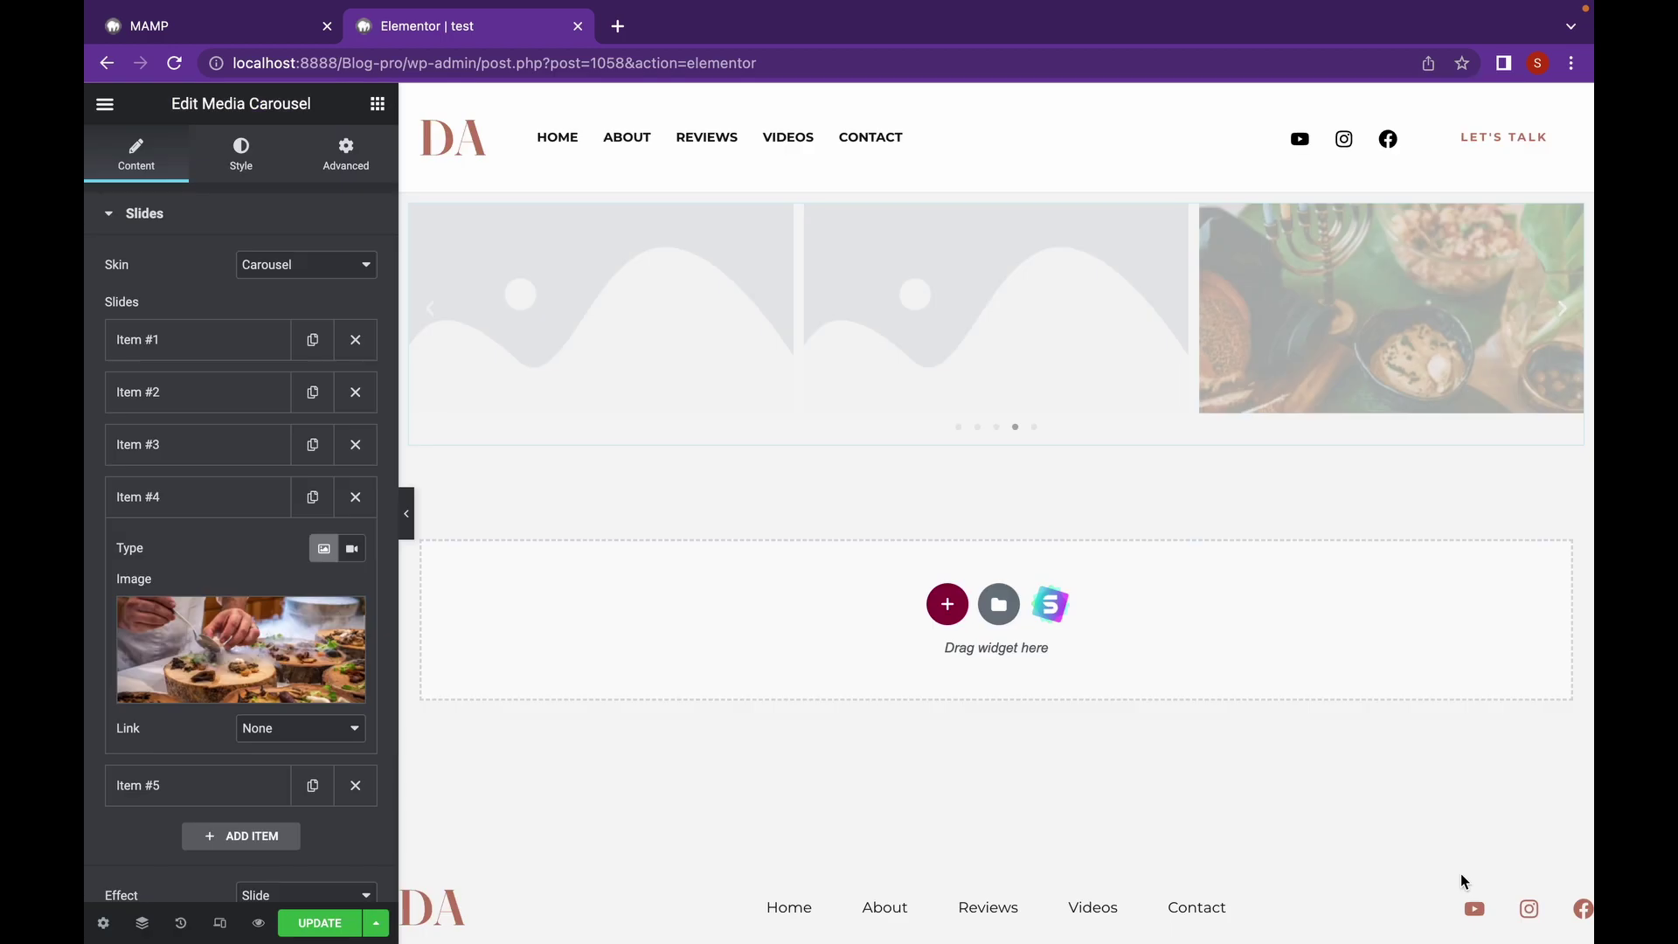
left_click(1461, 875)
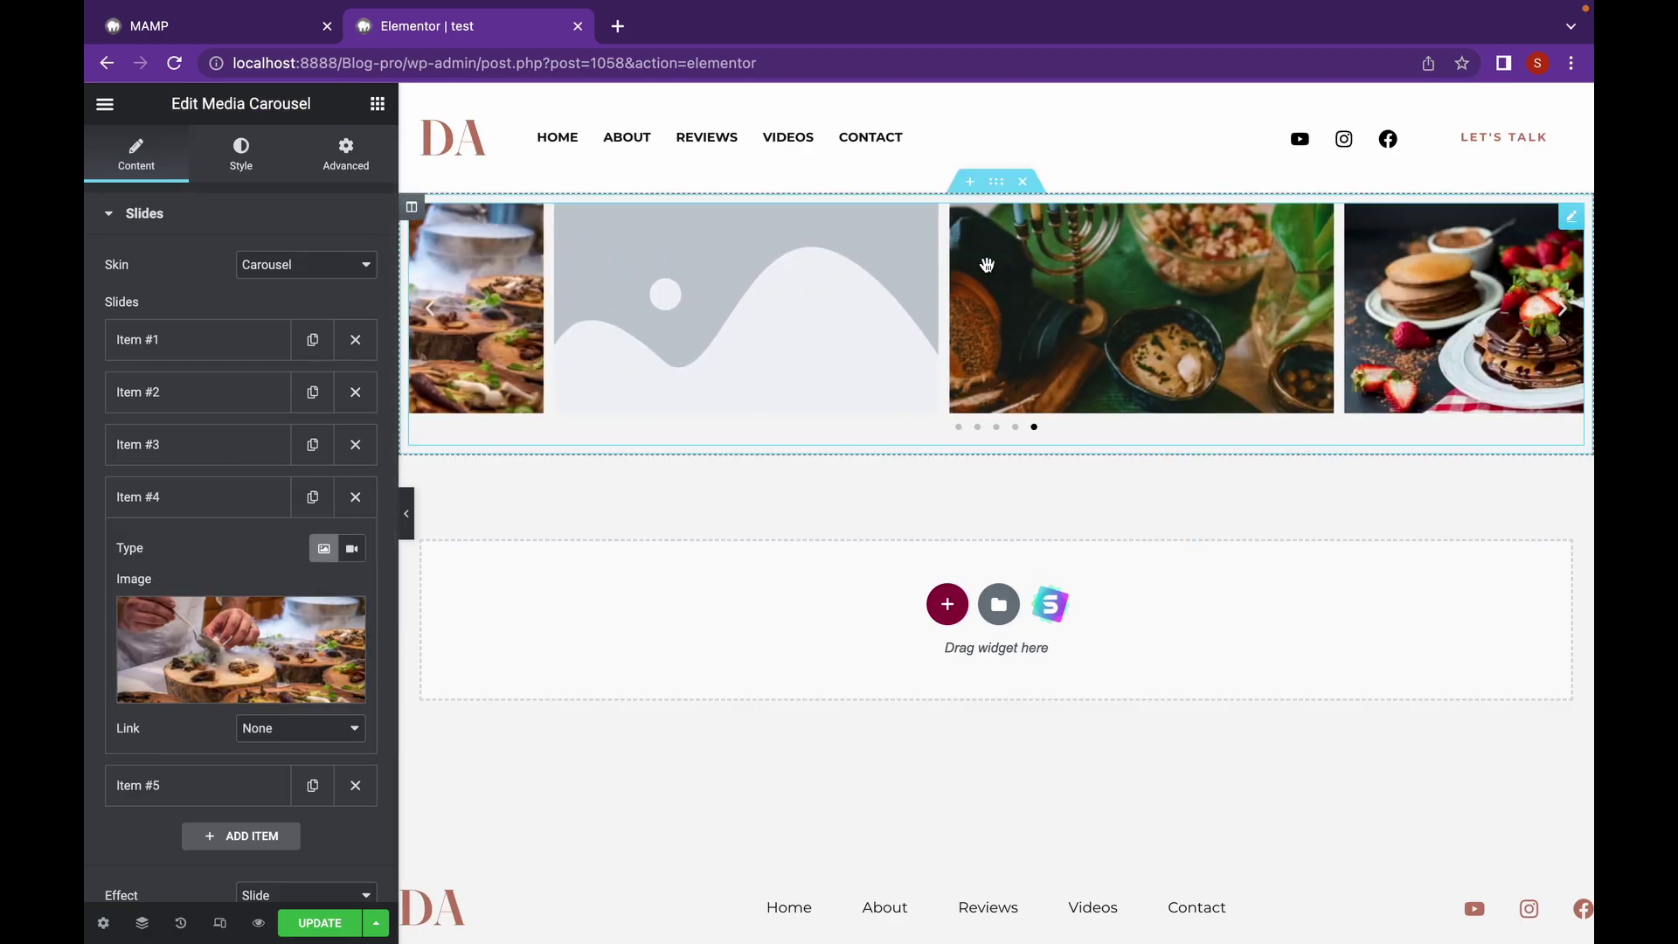
- Put the pancakes-with-oranges photo (thumb-2) on the fifth slide
left_click(190, 503)
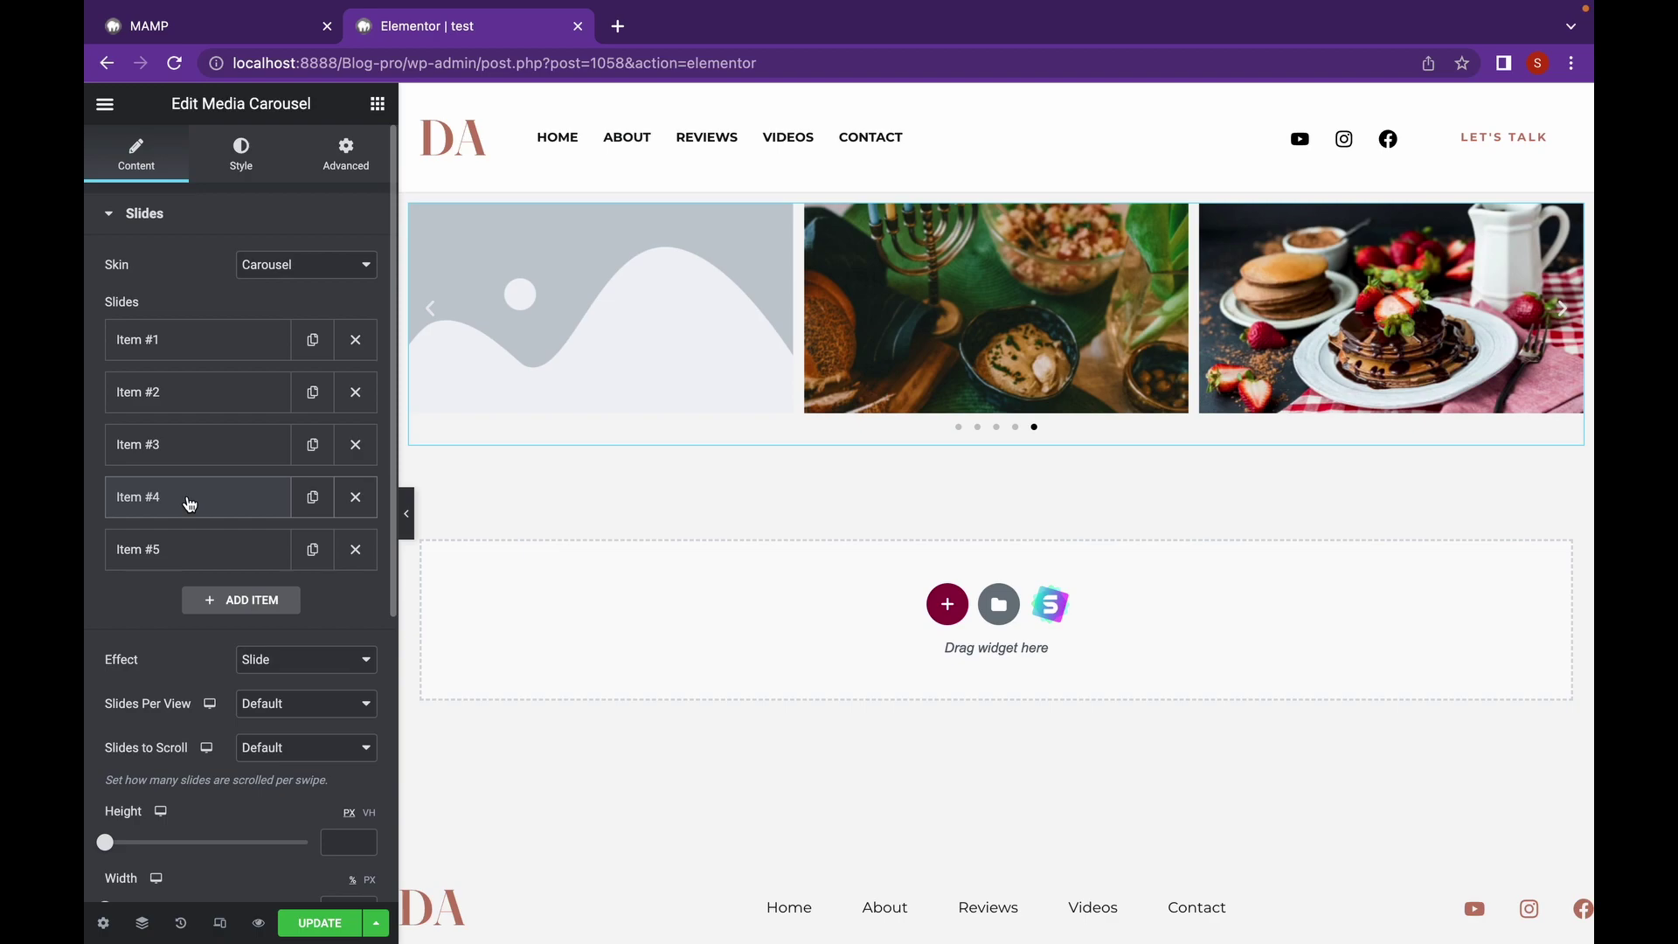
left_click(211, 444)
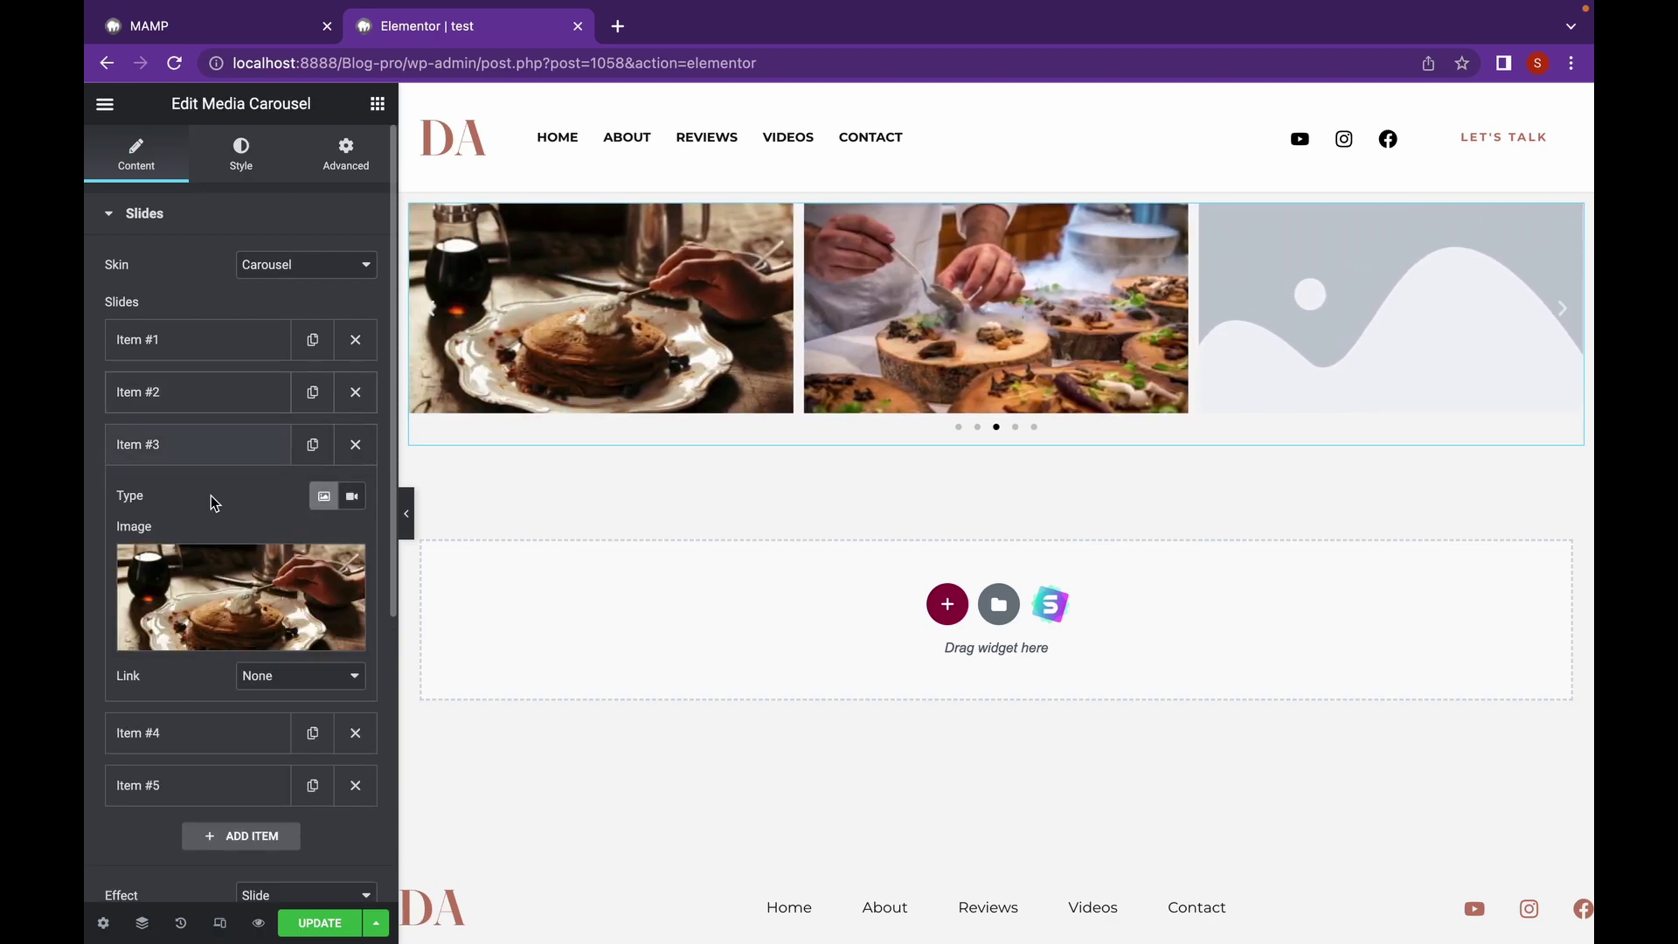
left_click(206, 747)
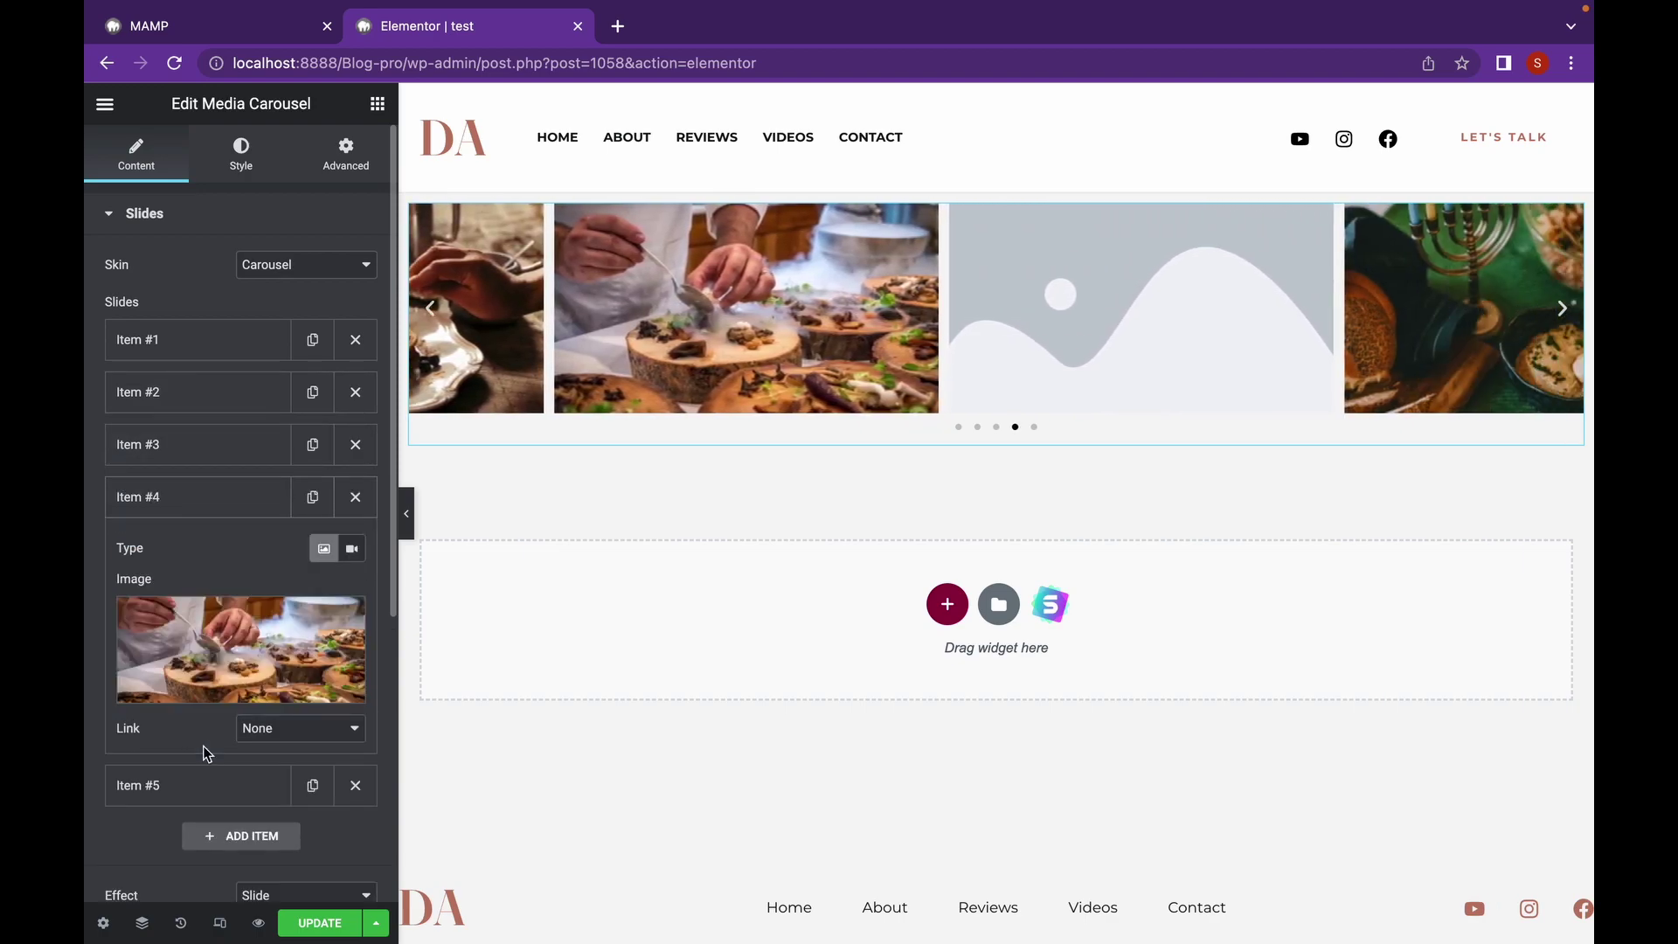
left_click(211, 783)
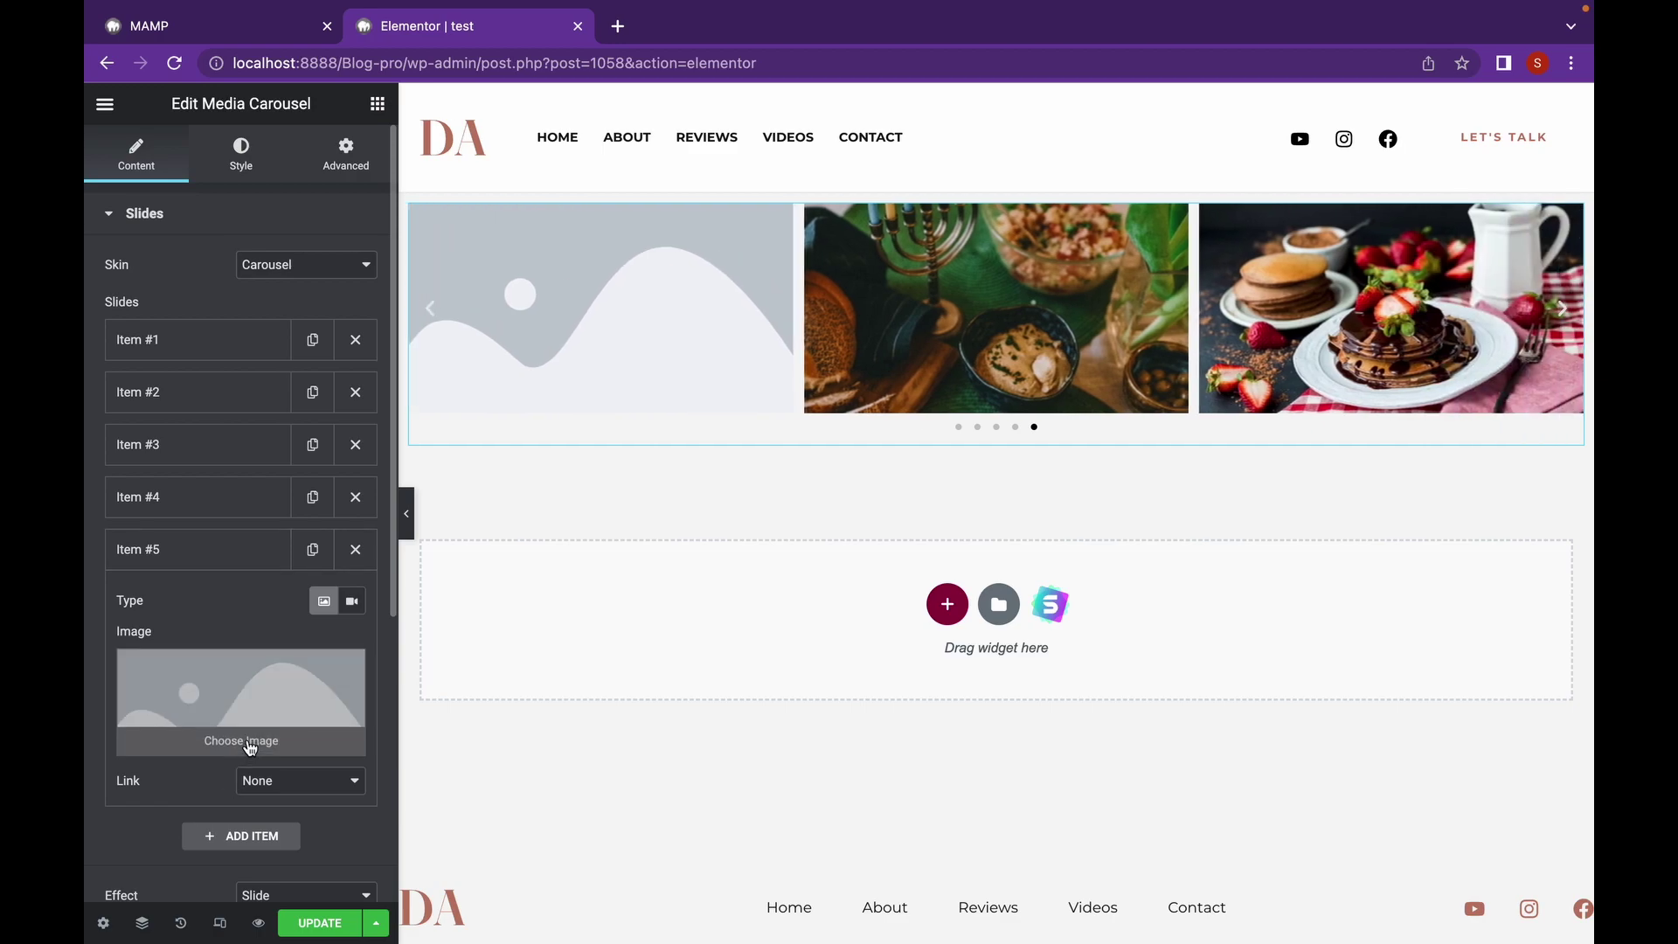
left_click(247, 747)
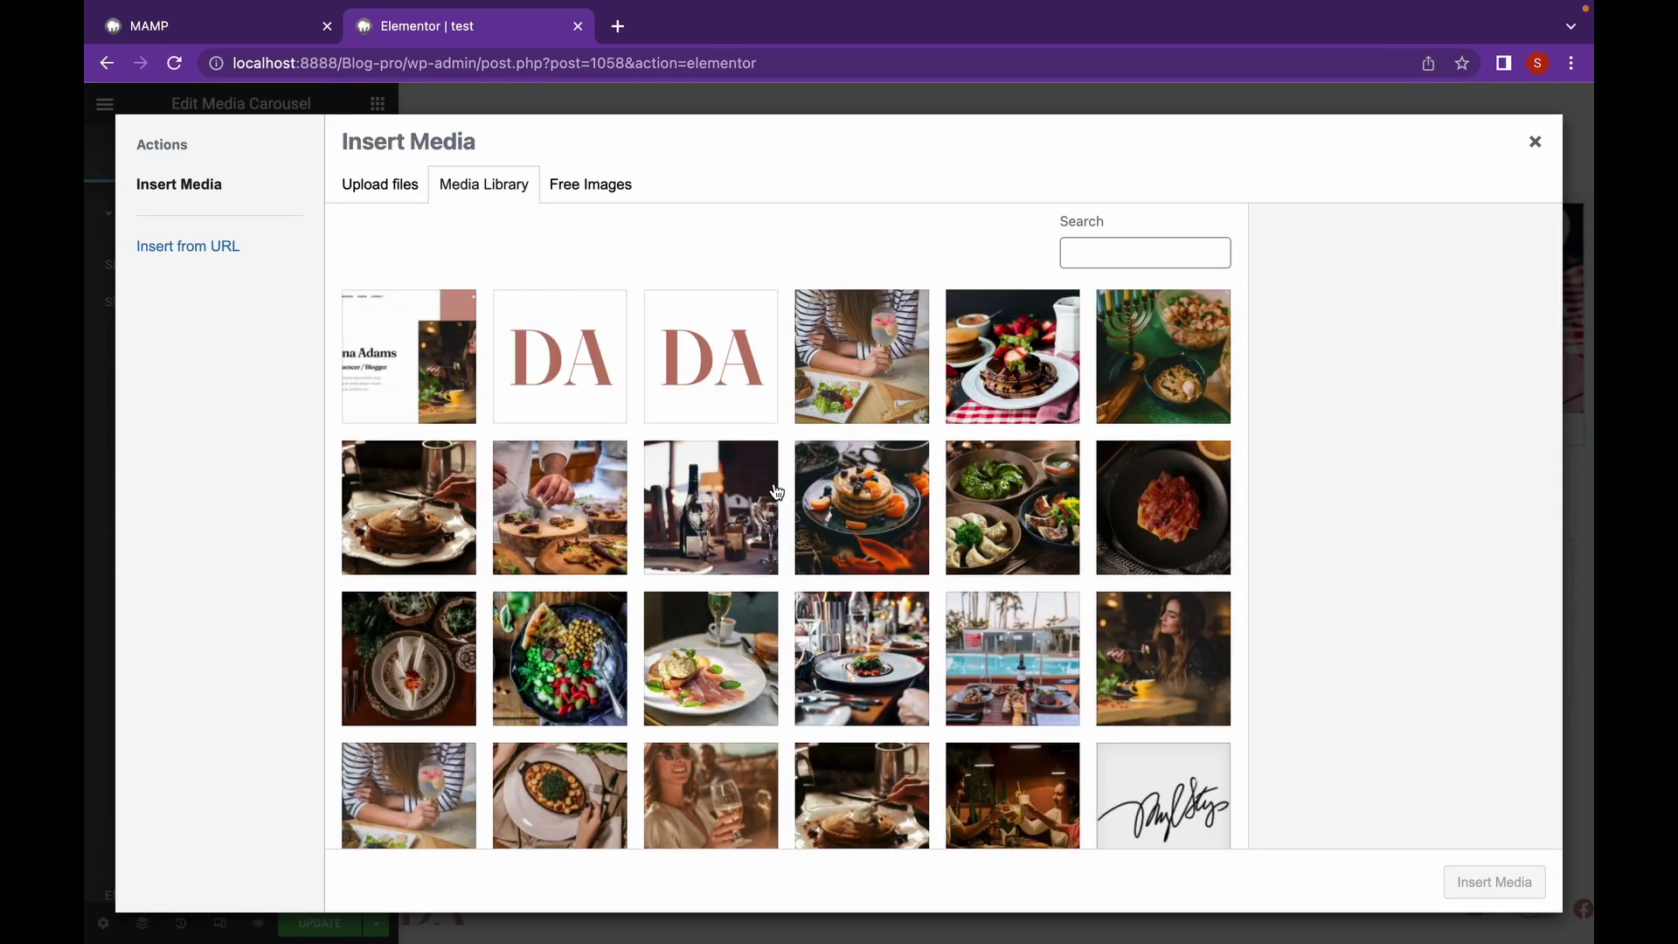
left_click(860, 489)
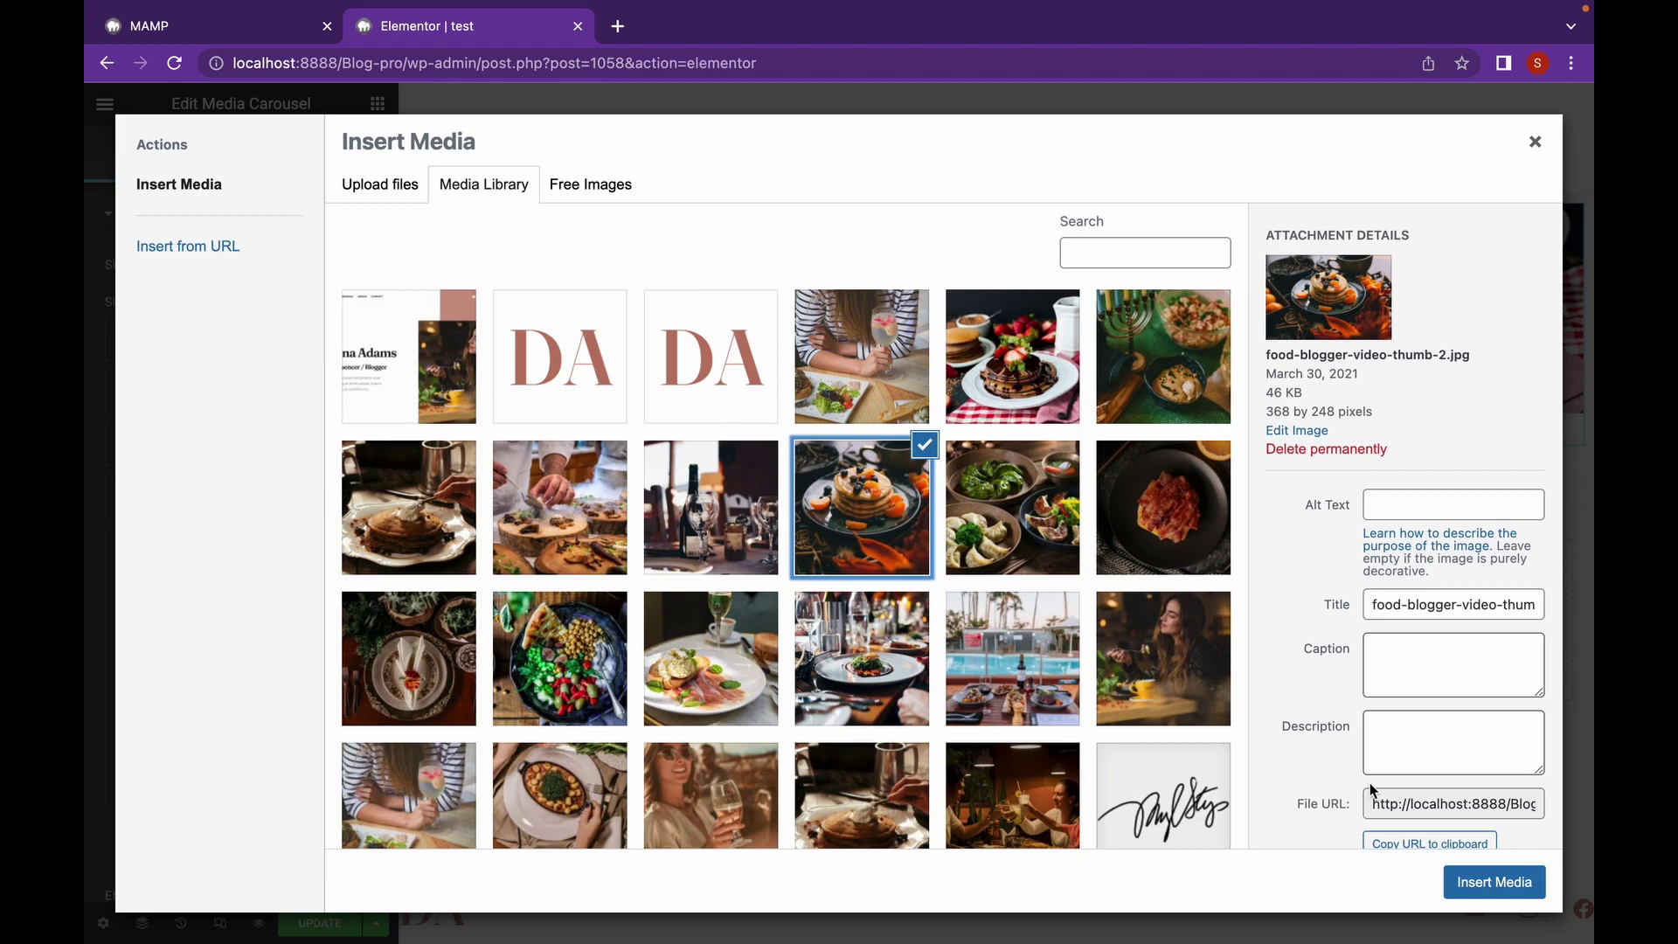
left_click(1464, 881)
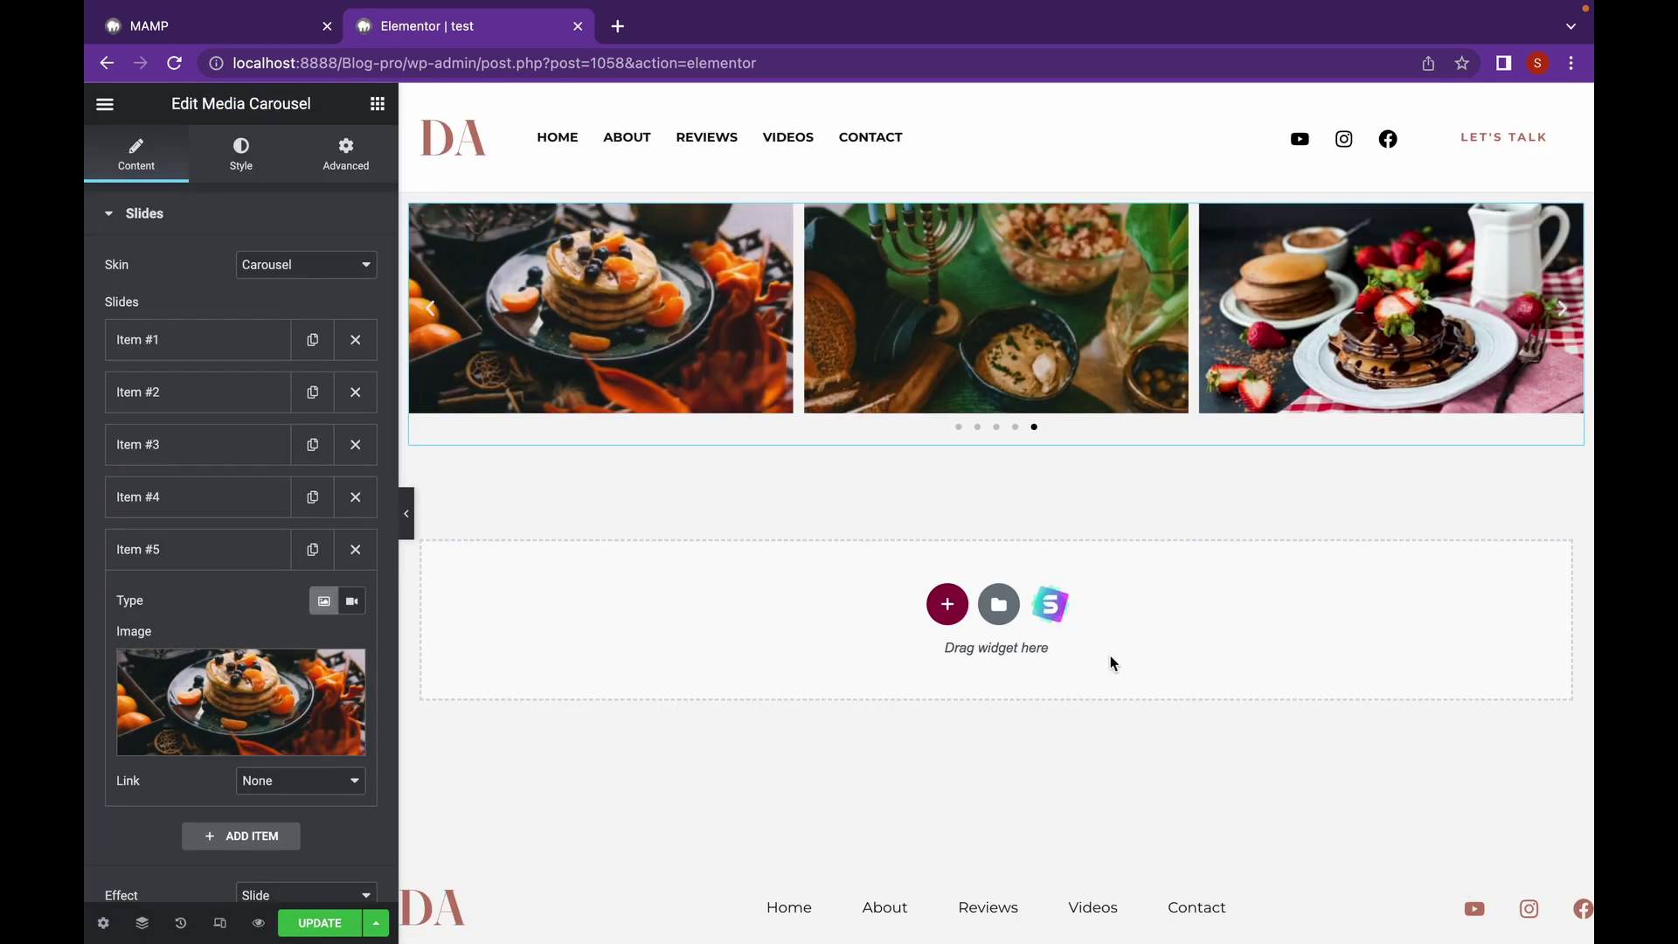
- Switch the carousel to the Coverflow skin and raise its height to 277 px
left_click(334, 269)
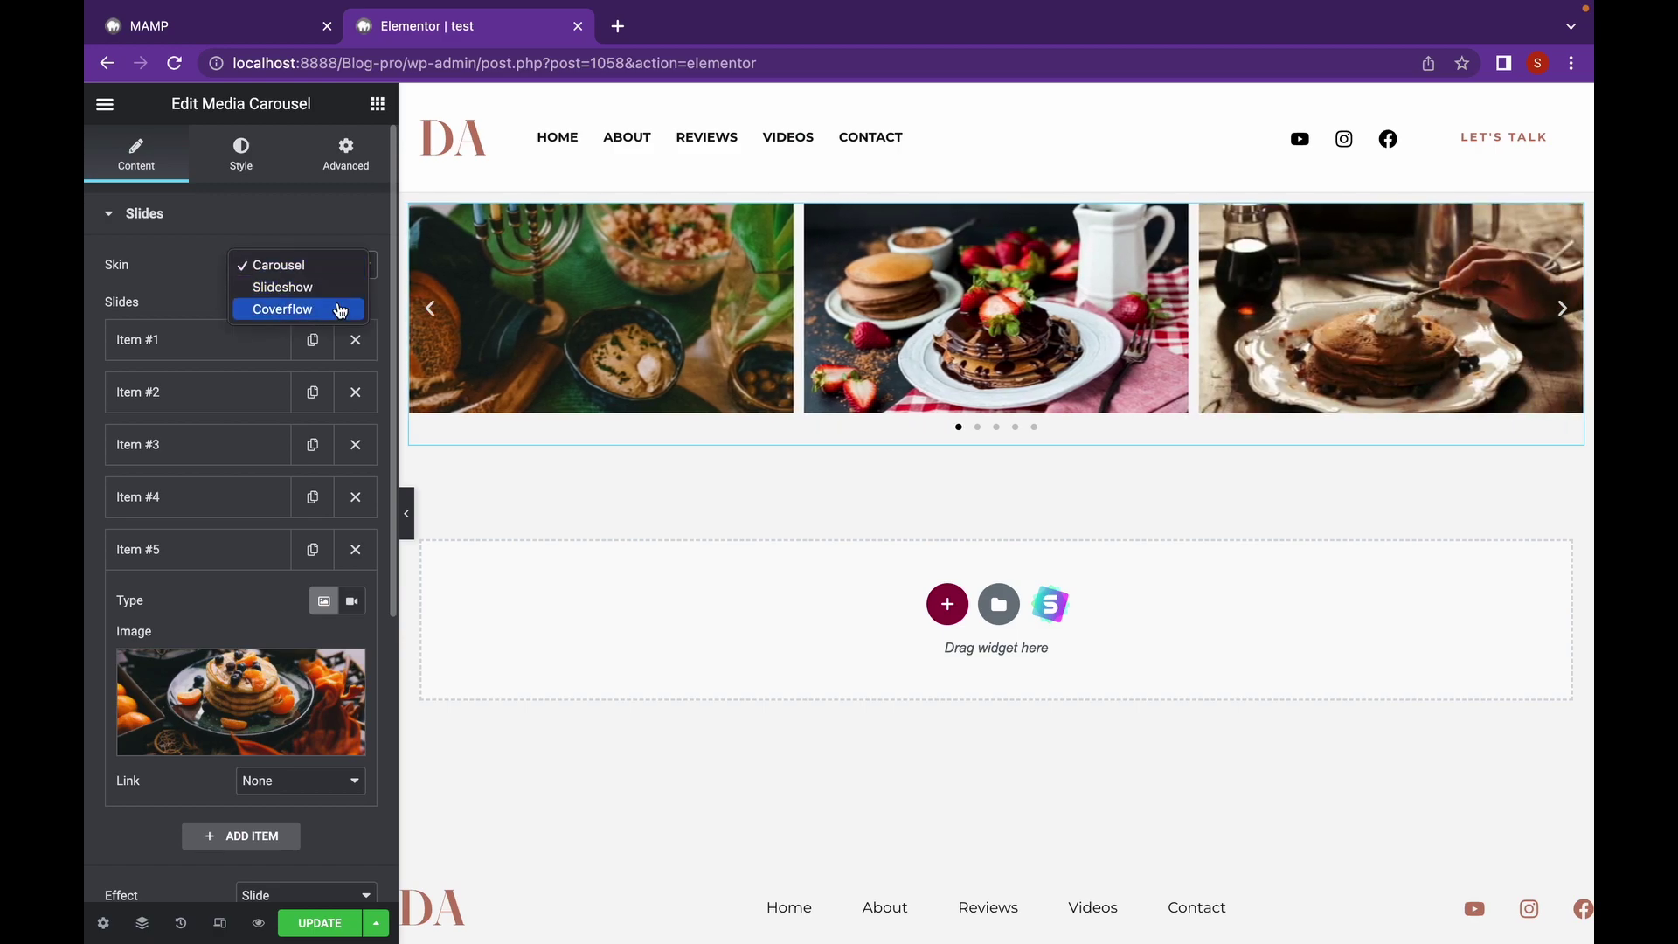
left_click(340, 310)
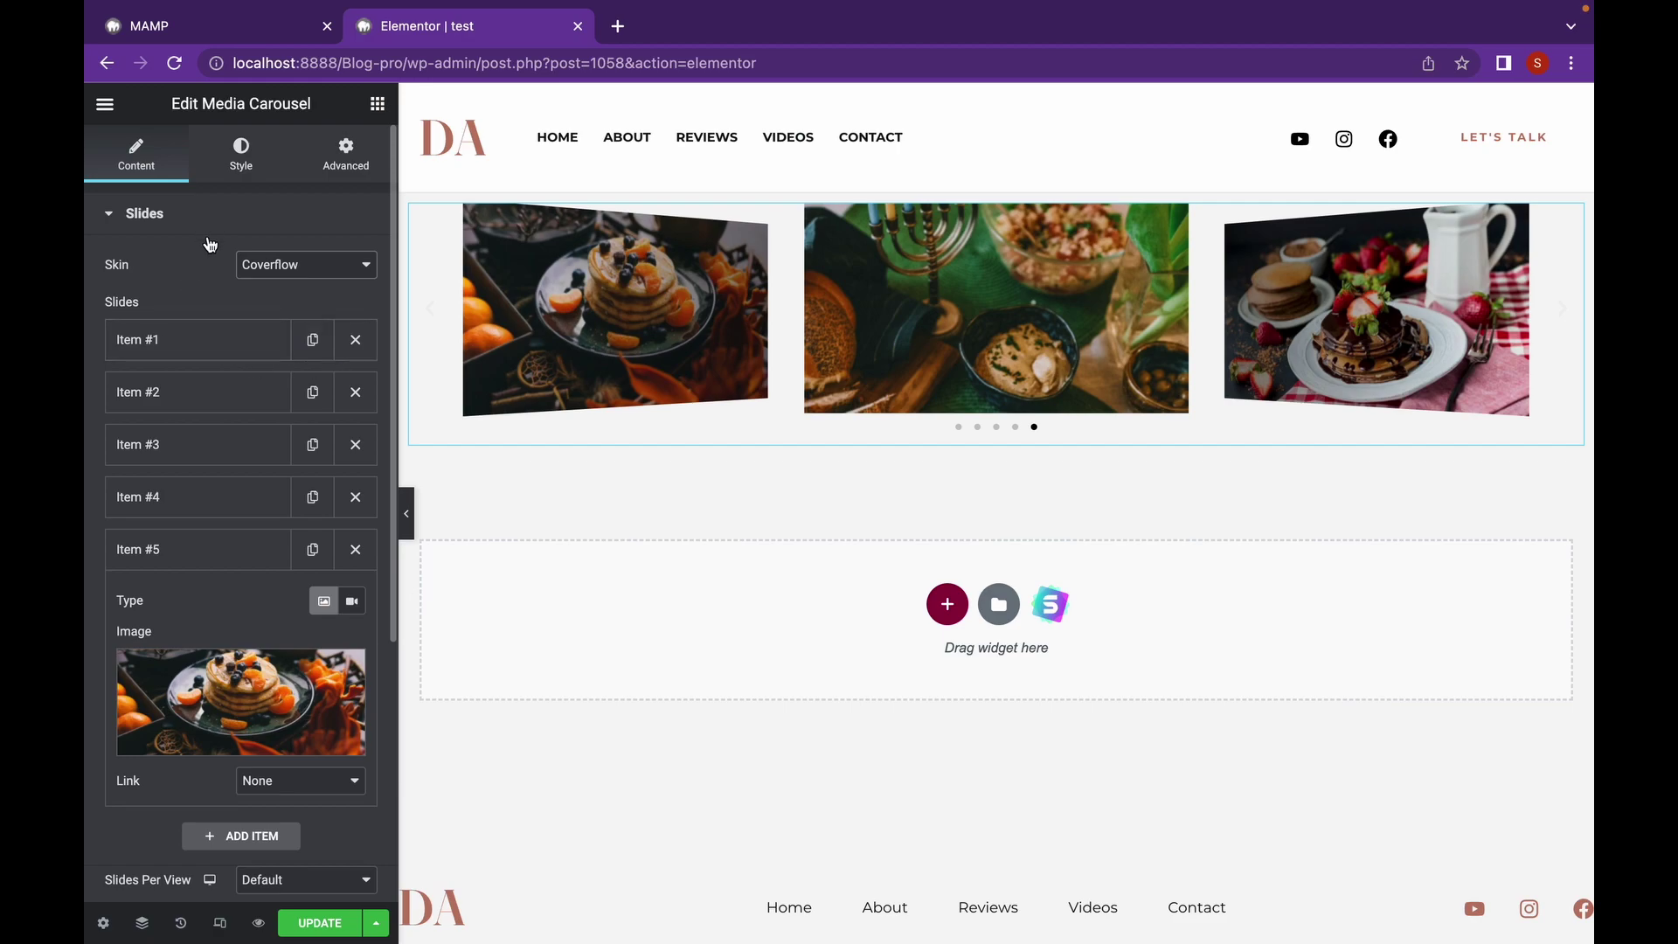
scroll(217, 365, "down", 3)
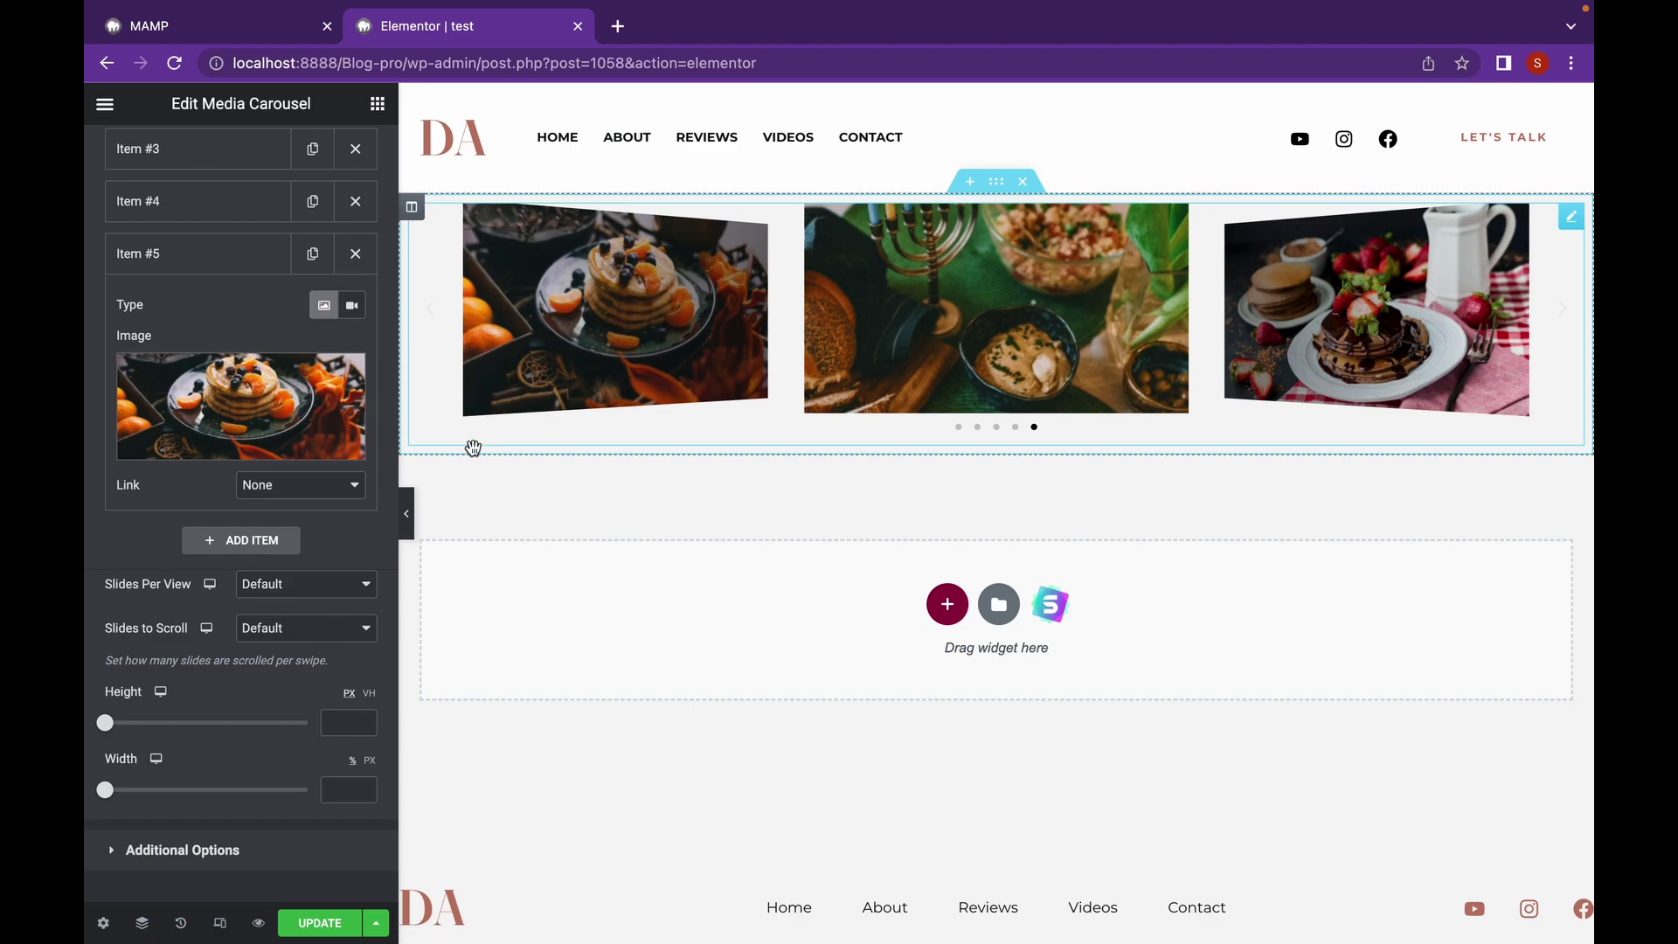
left_click_drag(106, 731, 147, 729)
scroll(162, 769, "down", 3)
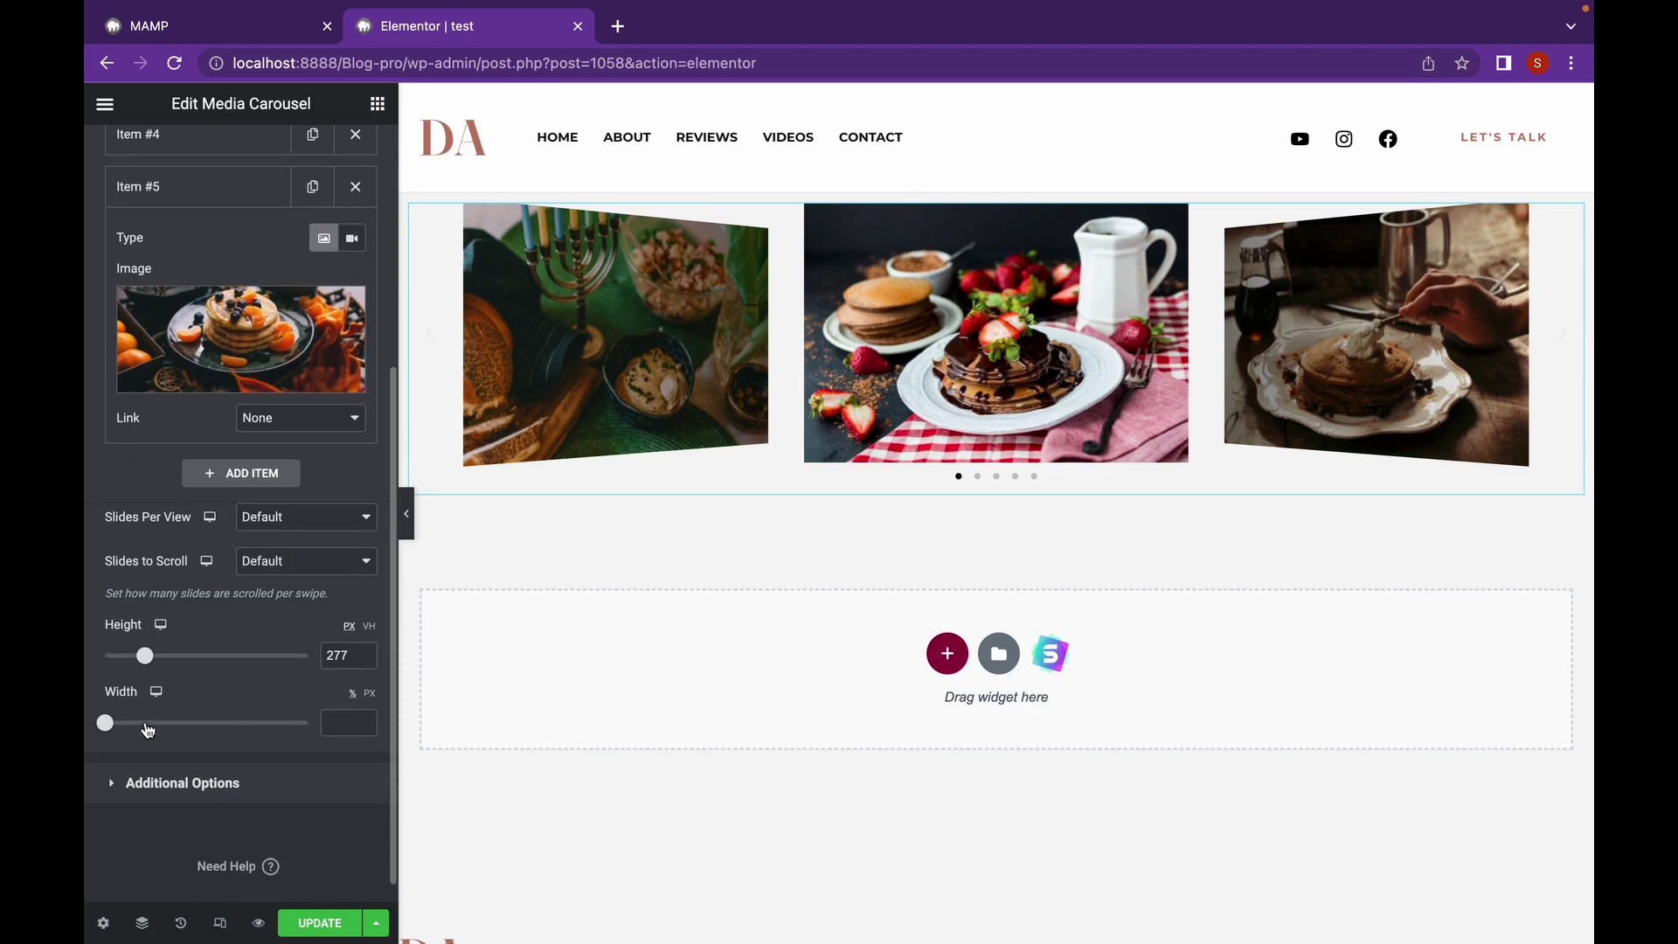
left_click(200, 752)
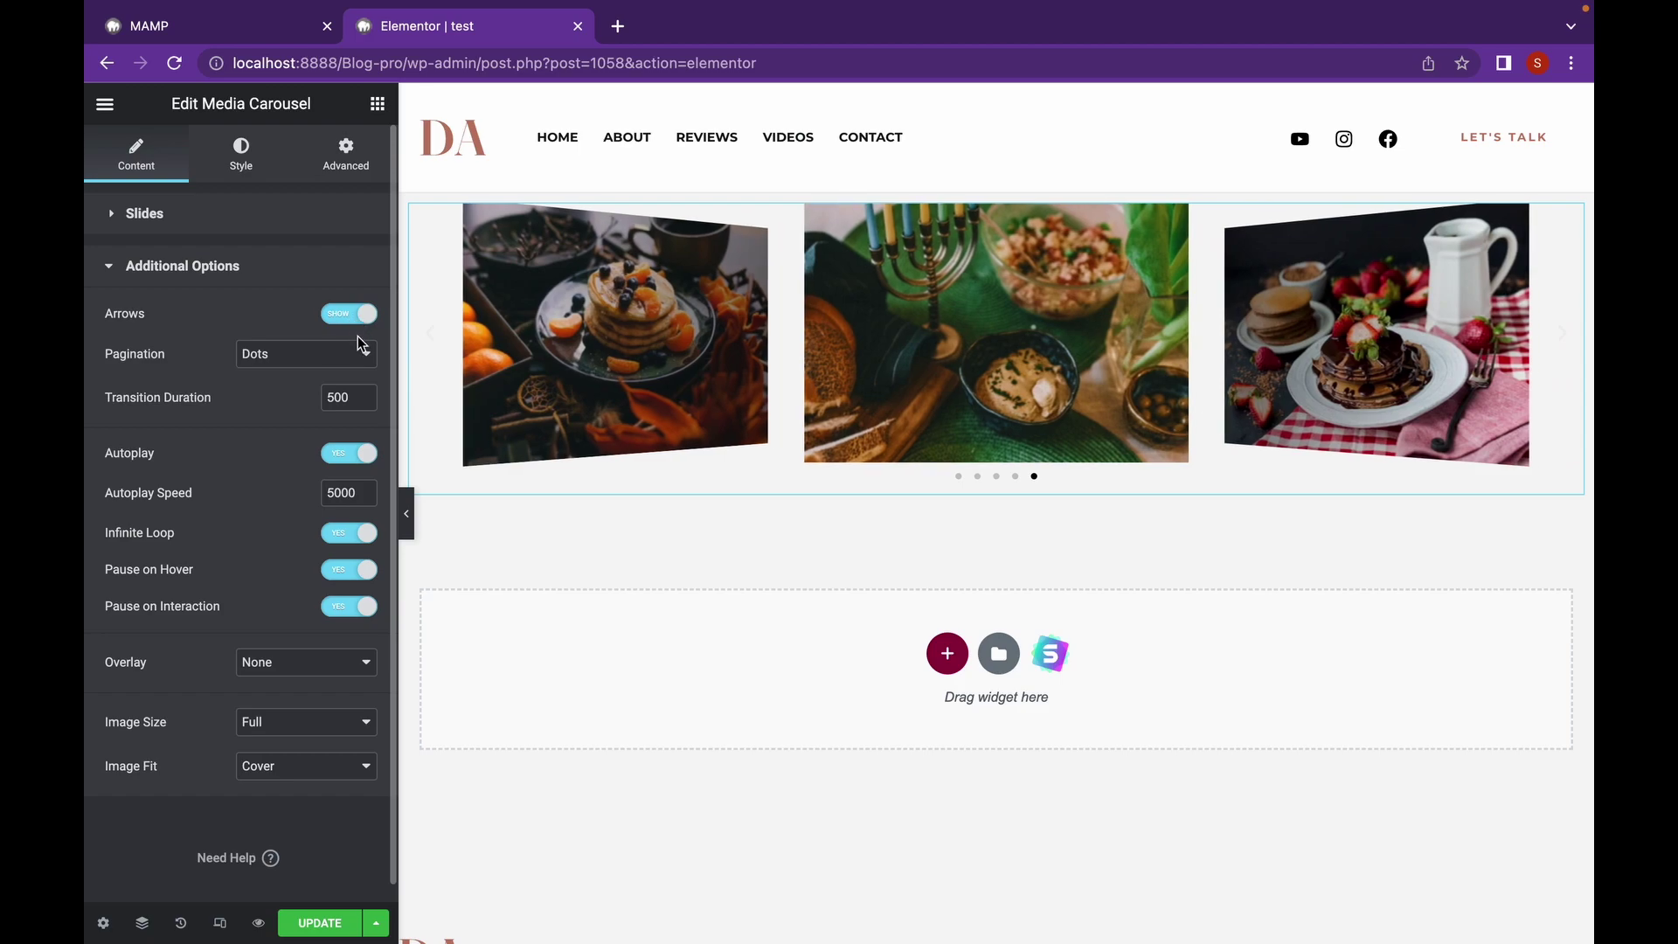
- Set the carousel's Pagination option to None
left_click(363, 357)
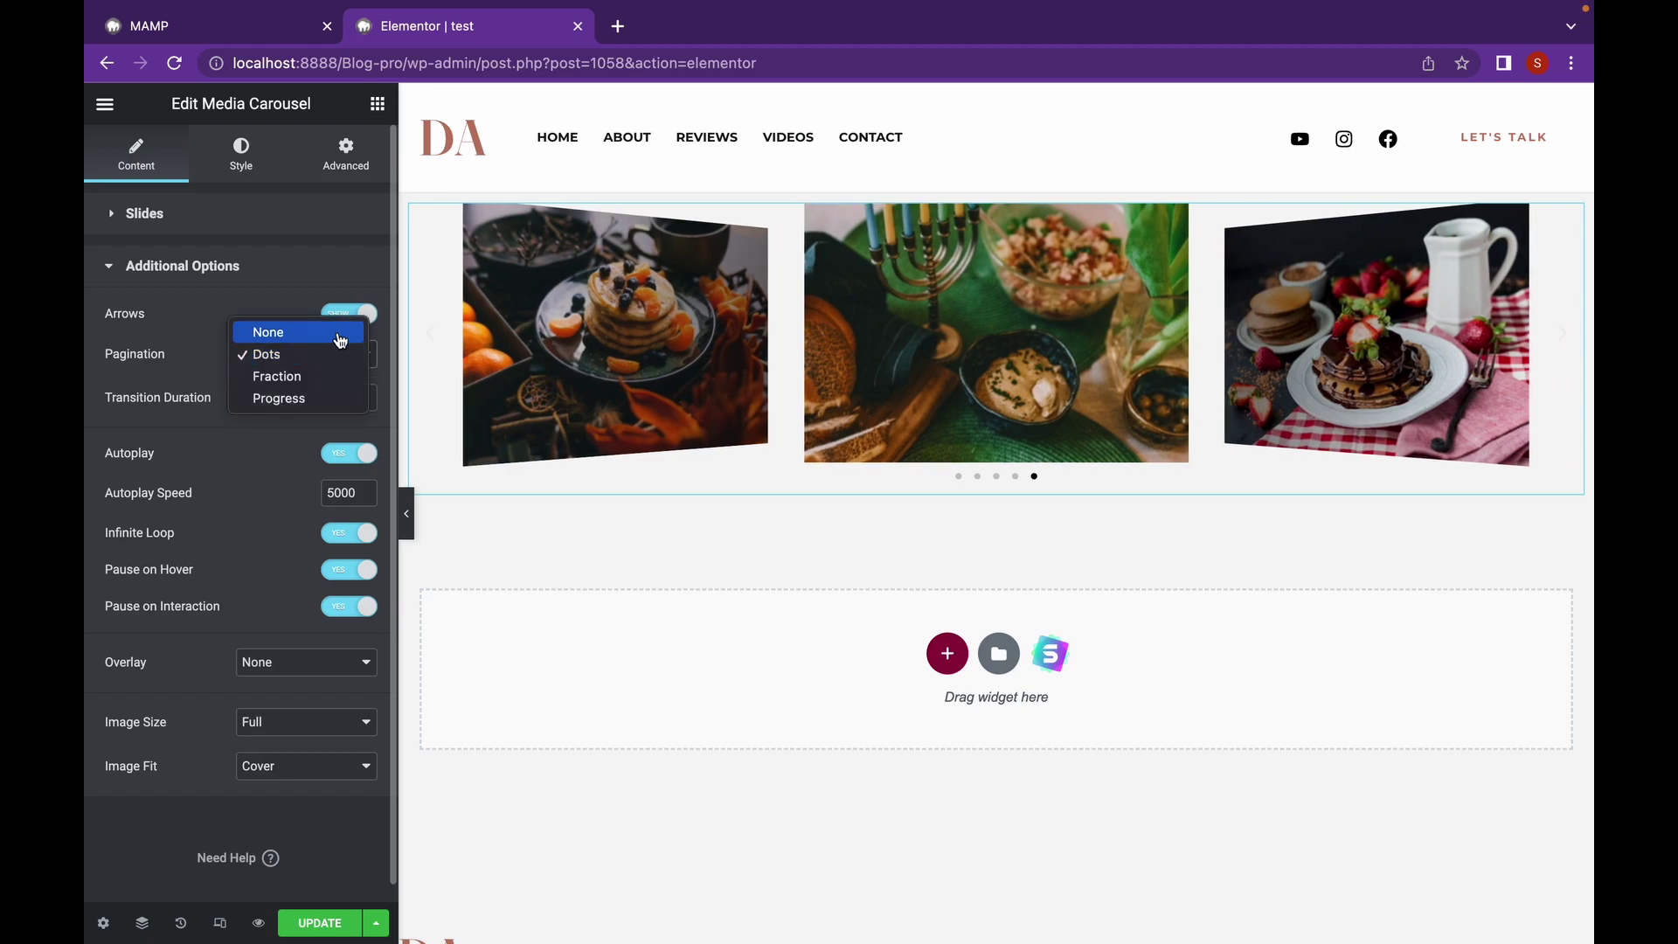
left_click(340, 334)
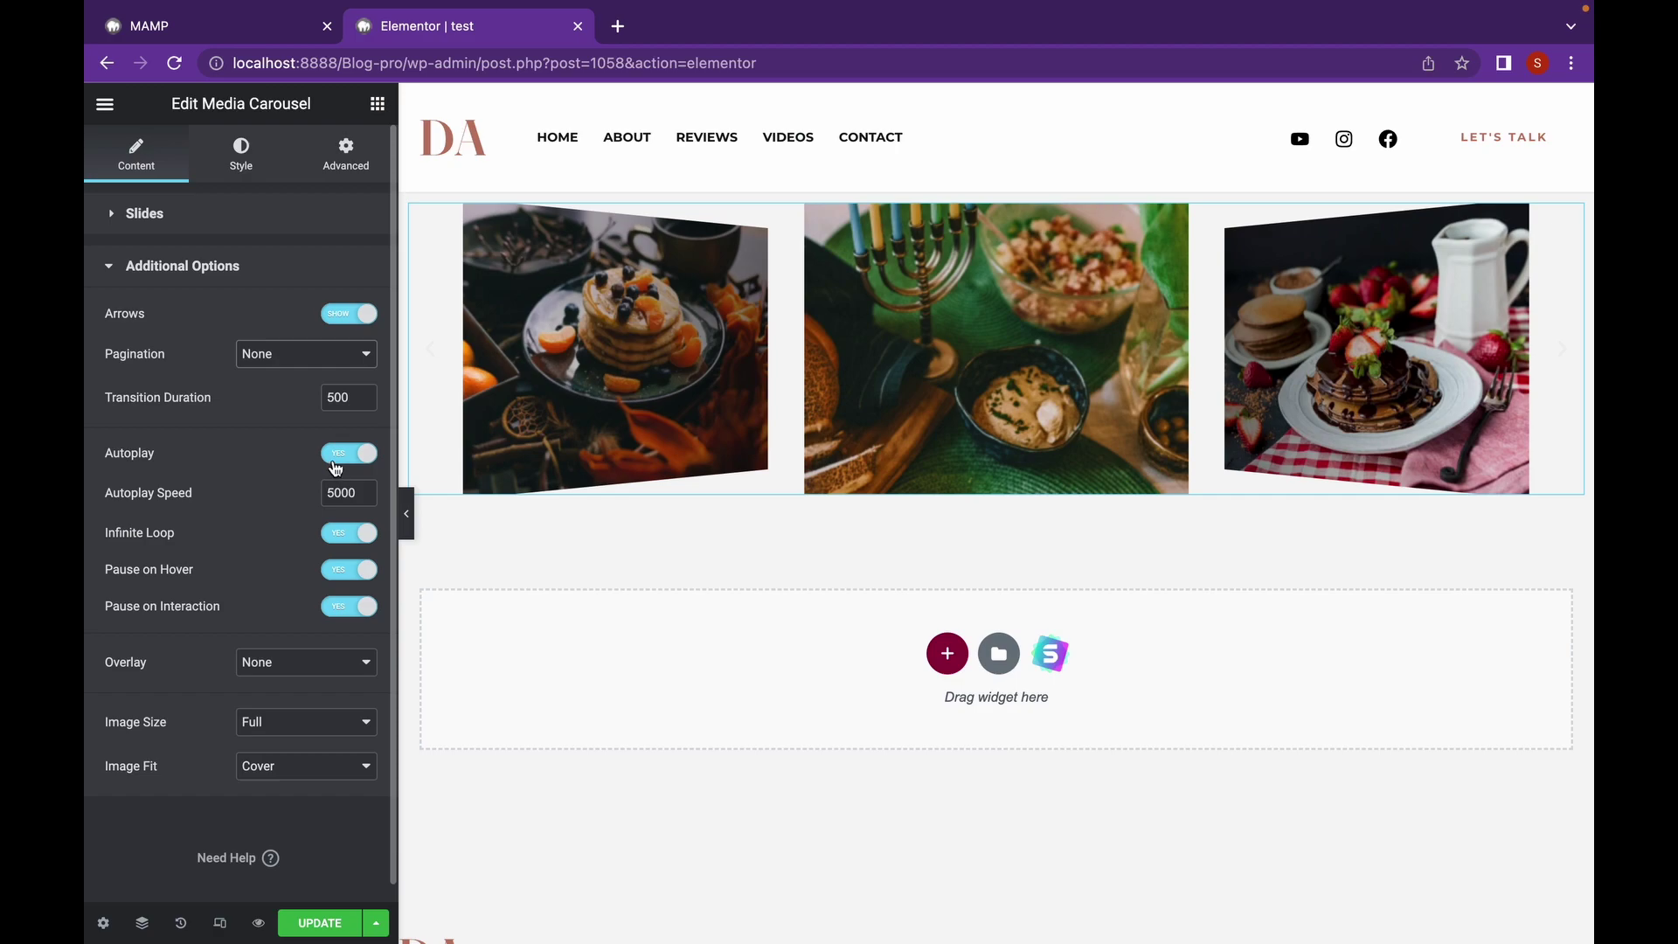
- Set slide spacing to 20 and border radius to 18 px, leaving padding empty
left_click(260, 164)
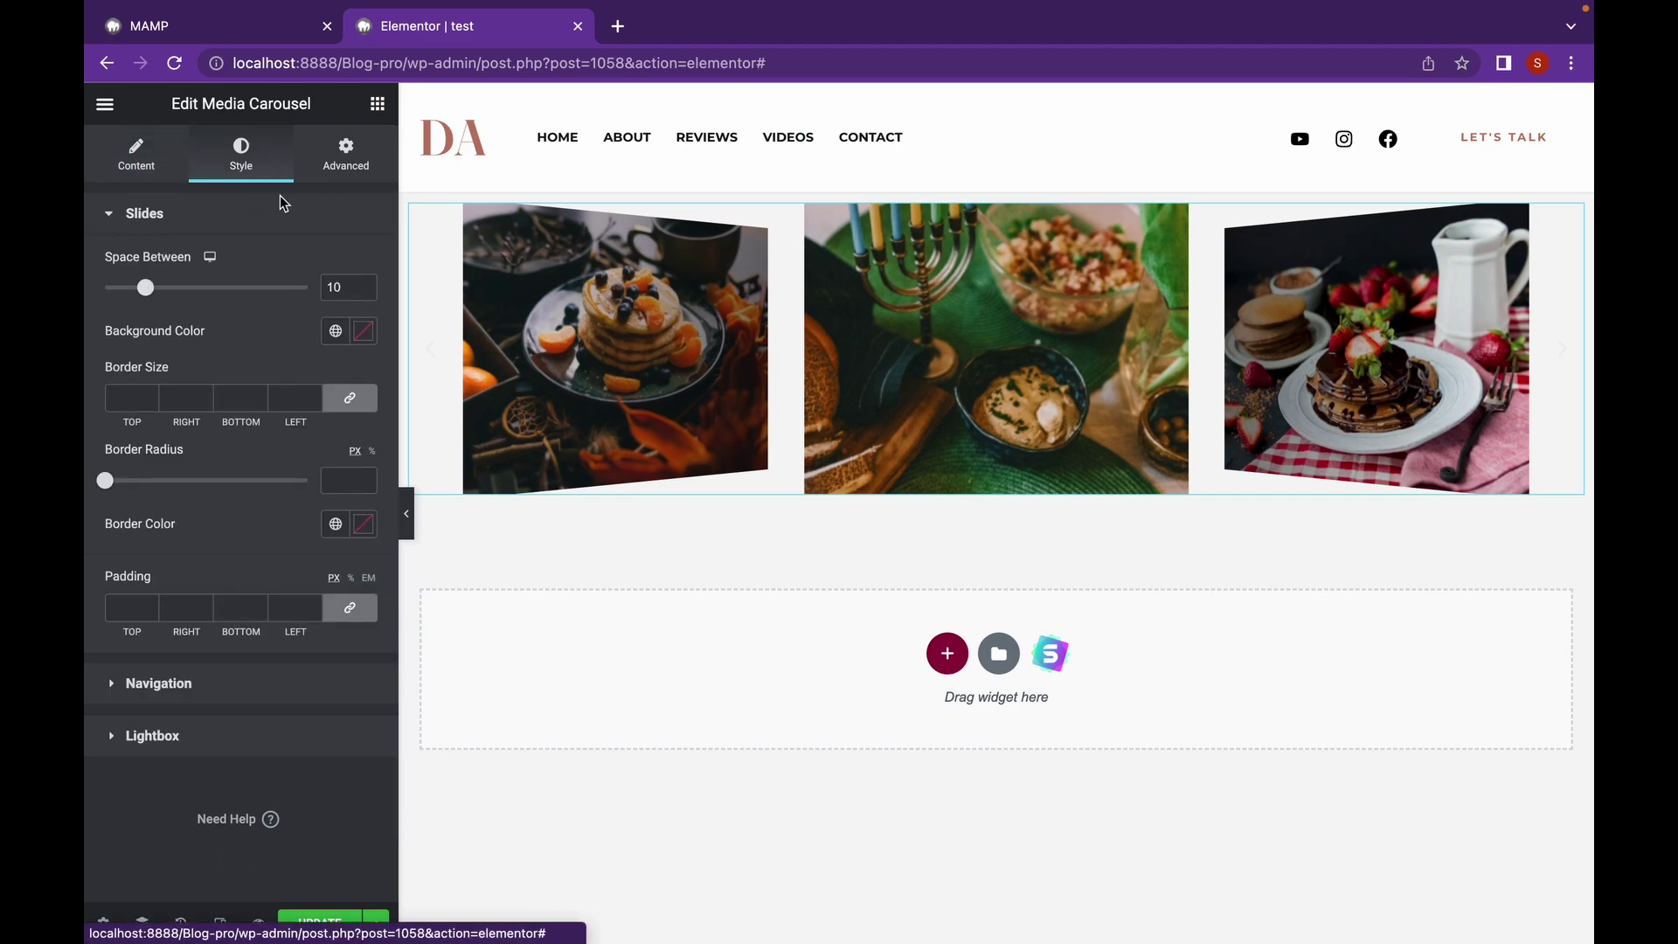
left_click(156, 291)
left_click_drag(156, 292, 194, 293)
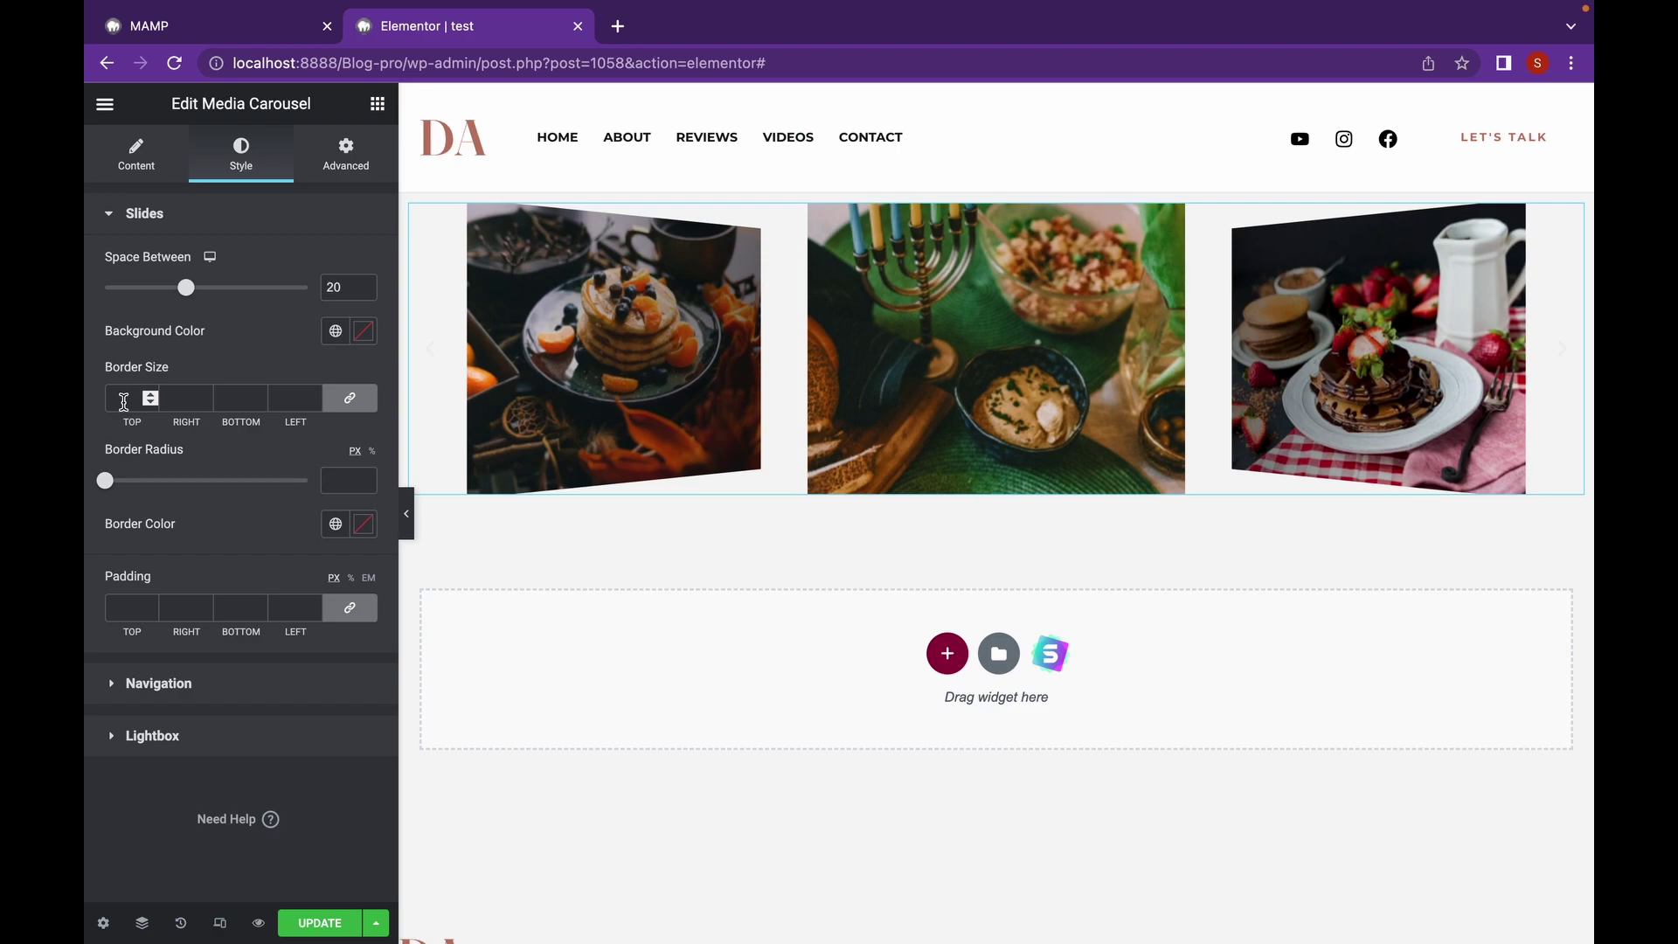
left_click_drag(105, 480, 146, 481)
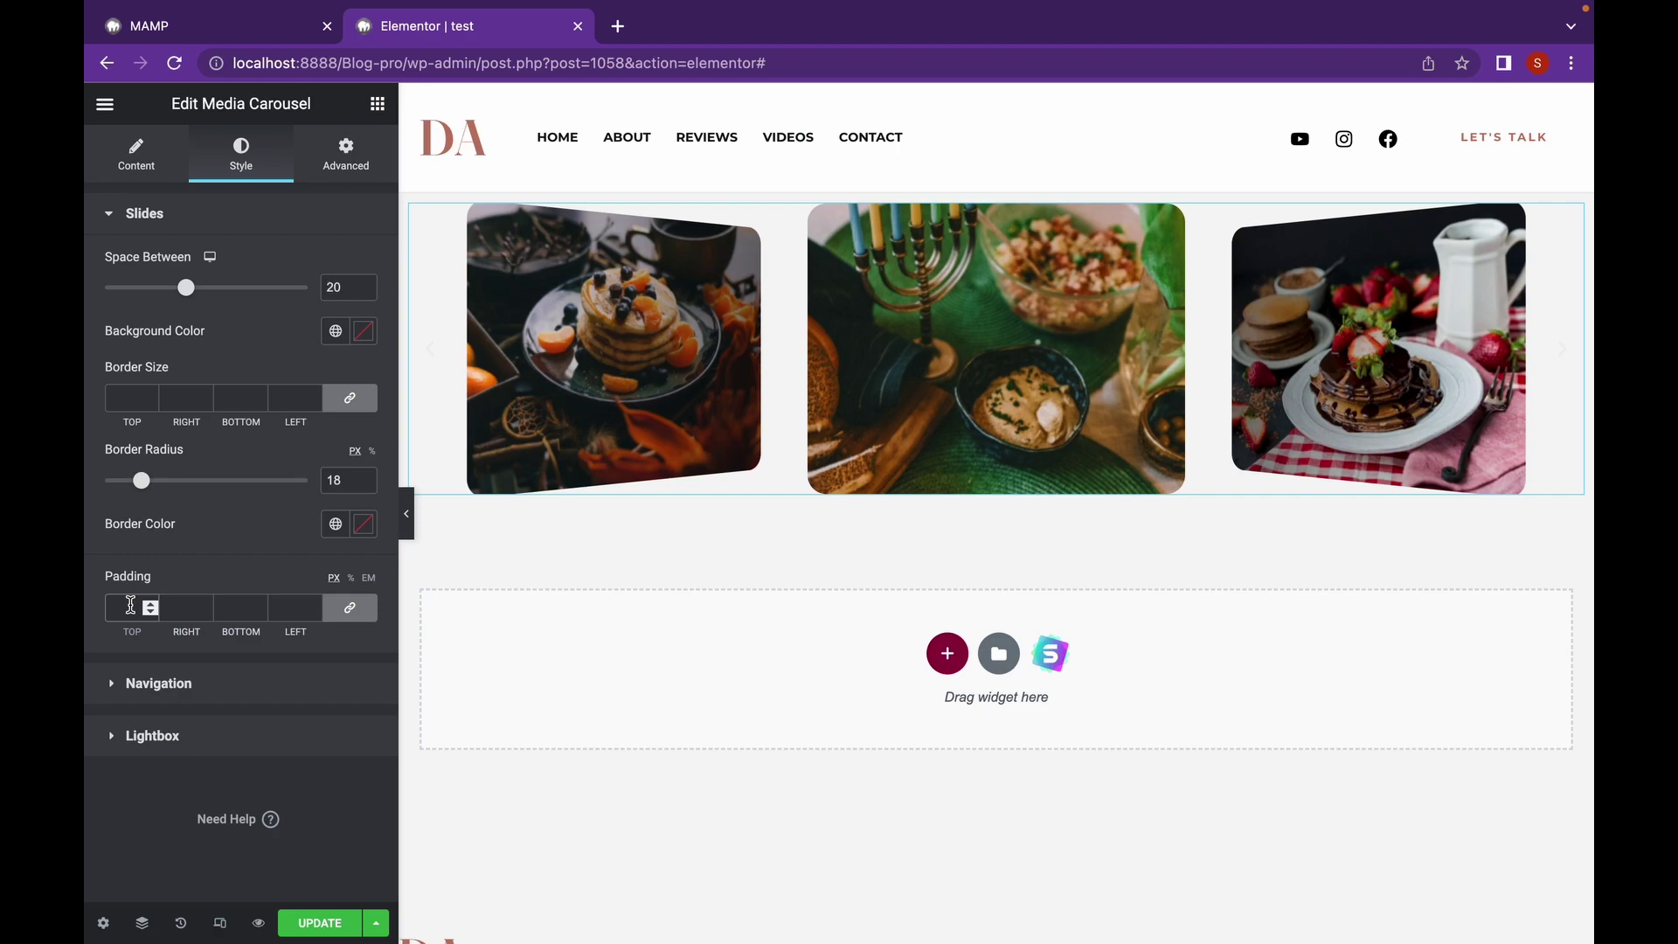
left_click(130, 604)
type("20")
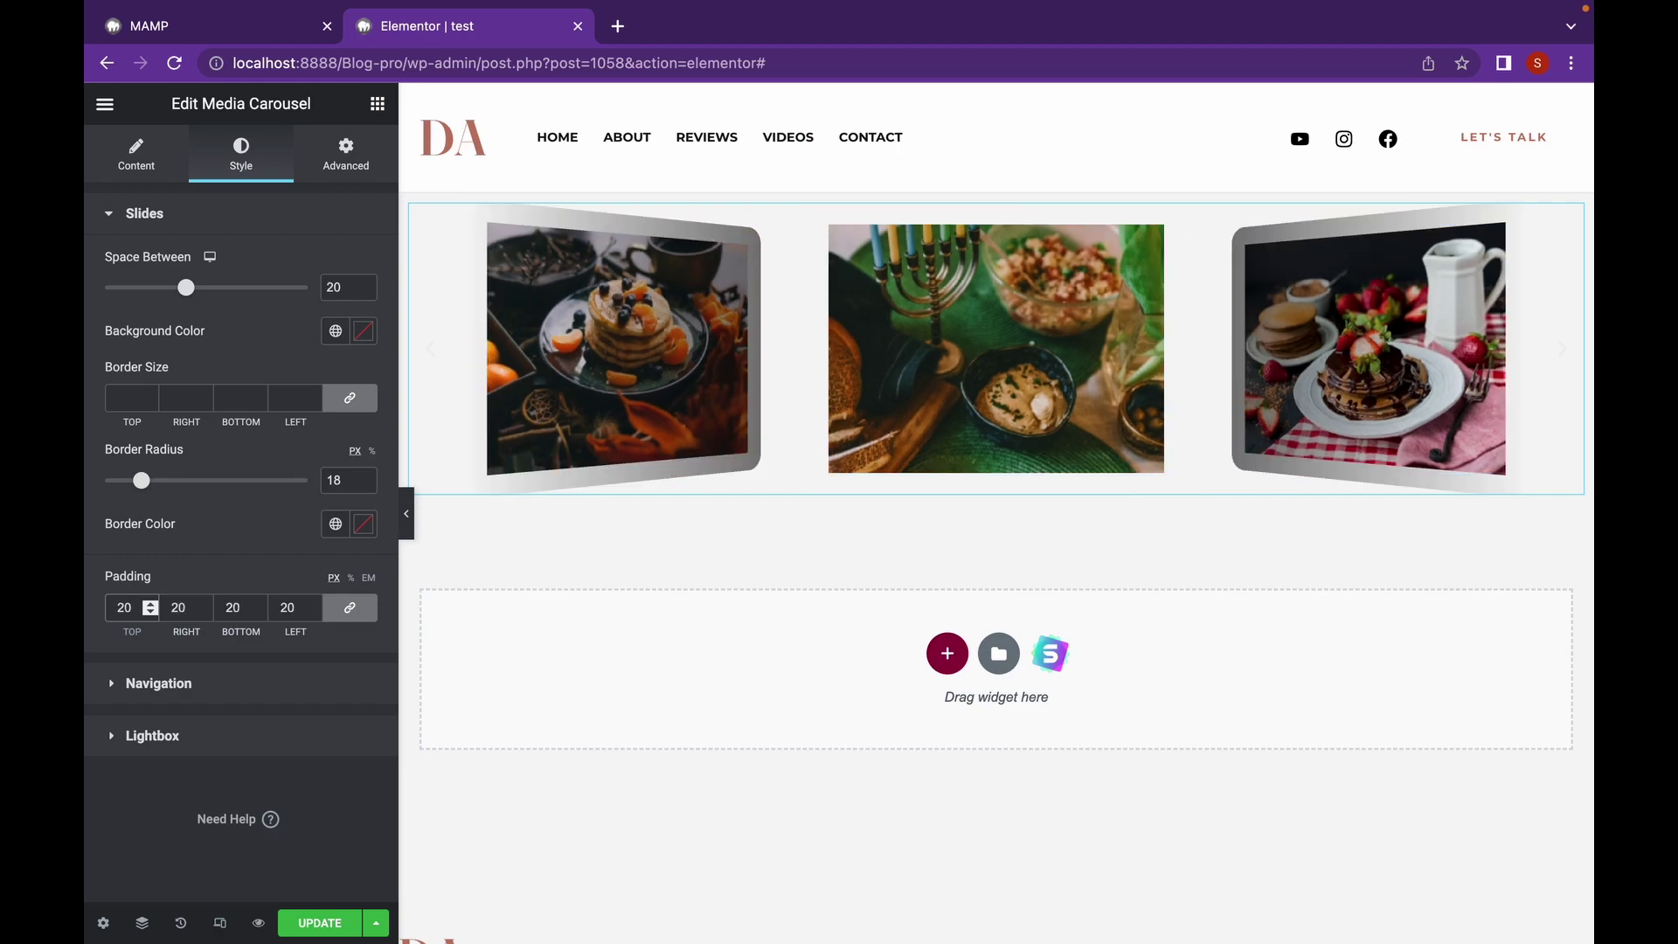
key("BackSpace")
key("BackSpace")
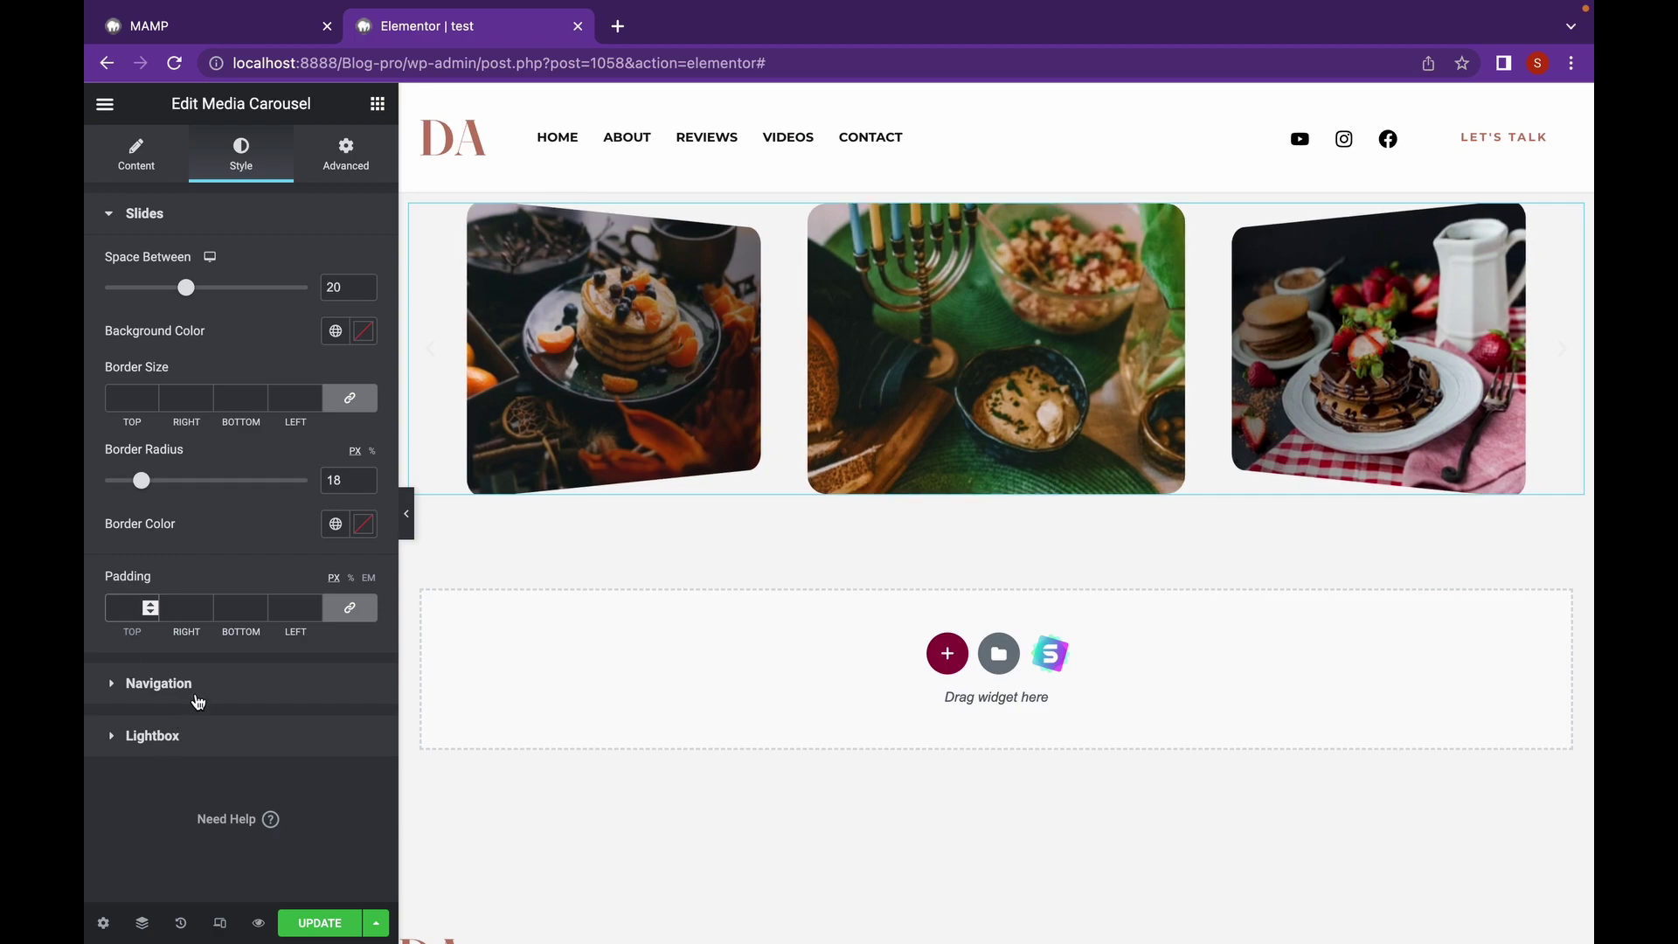
- Make the navigation arrows black (#000000) at size 35, then show the Advanced layout settings
left_click(198, 691)
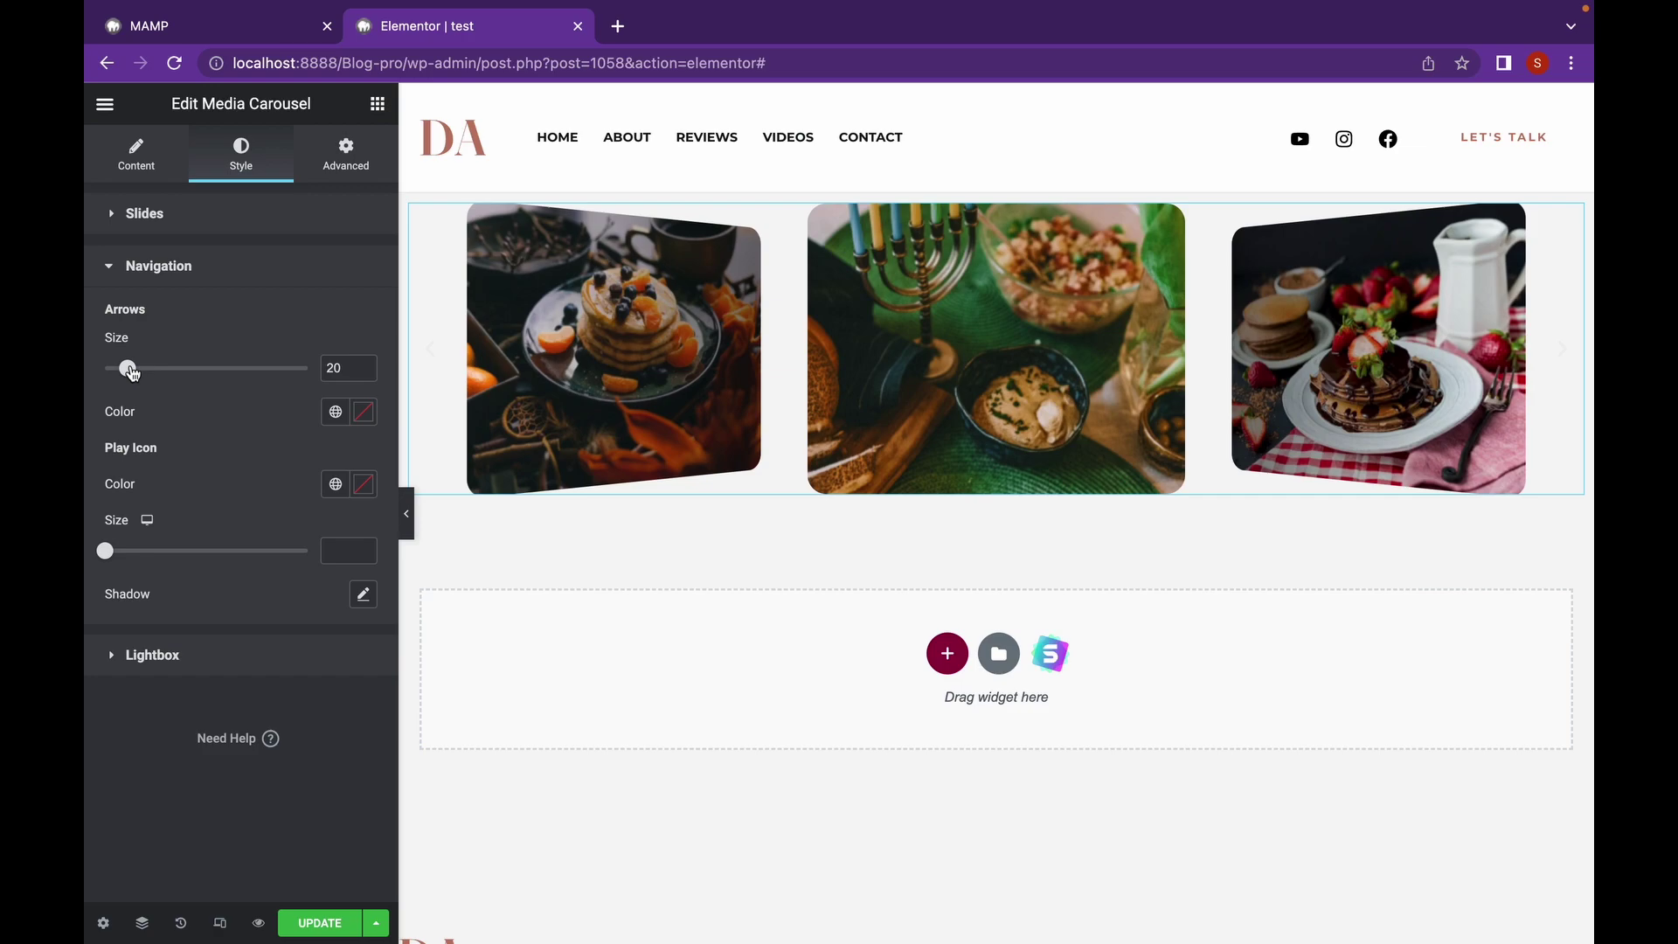
left_click_drag(132, 371, 161, 368)
left_click(357, 413)
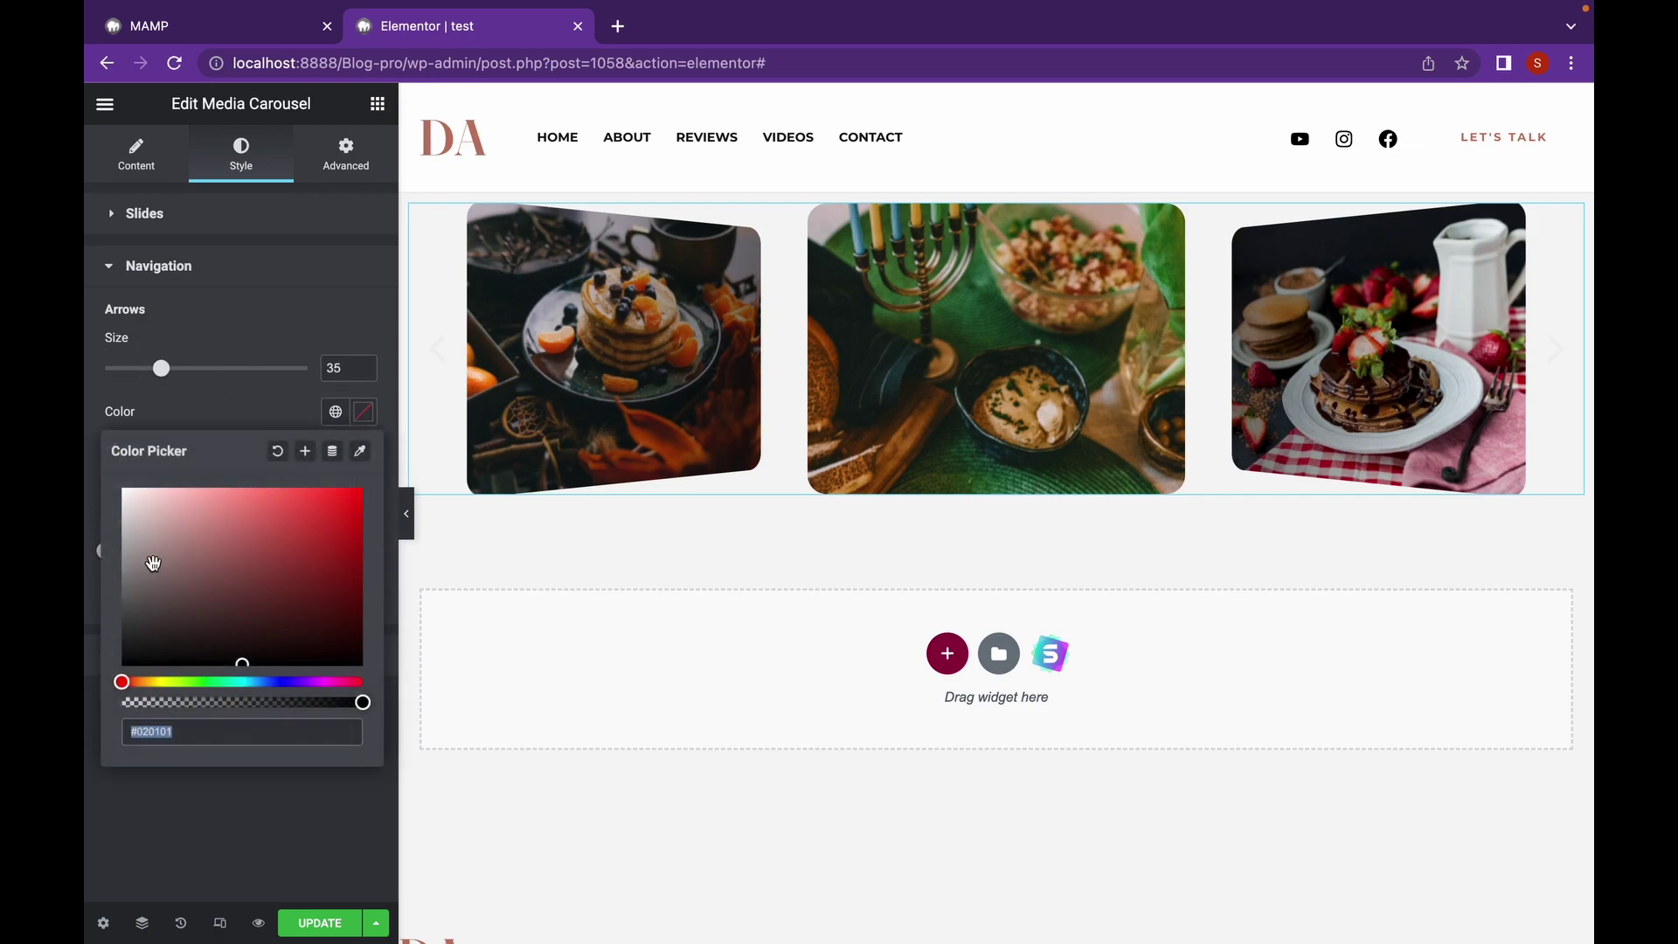
left_click_drag(150, 563, 109, 682)
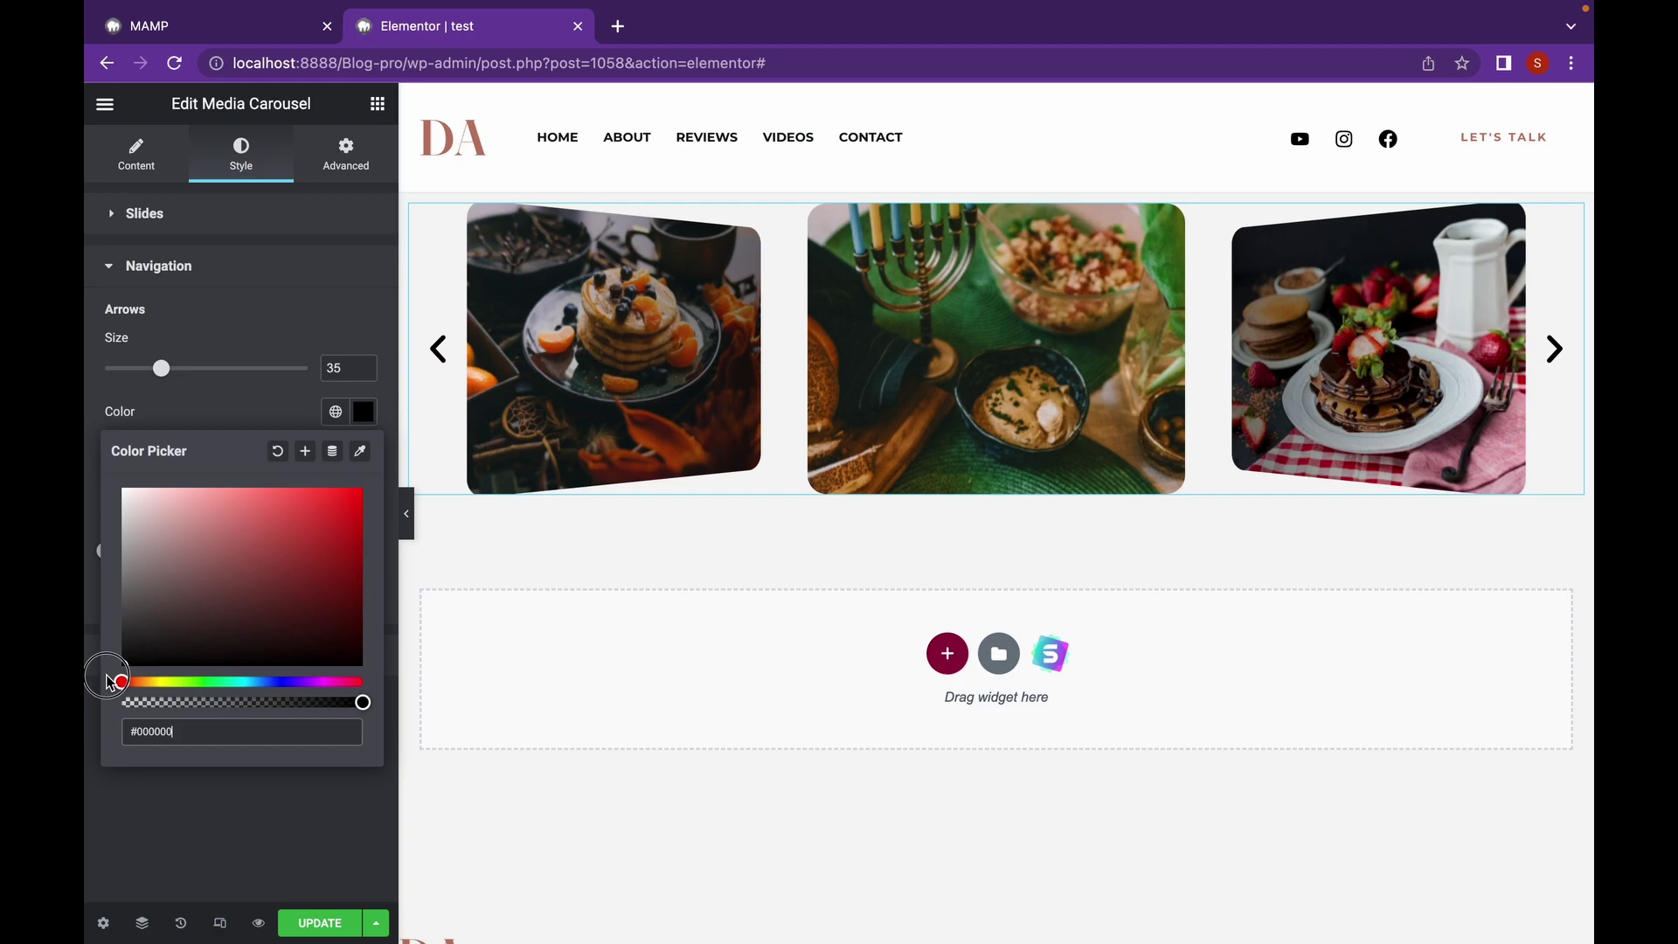
left_click(169, 813)
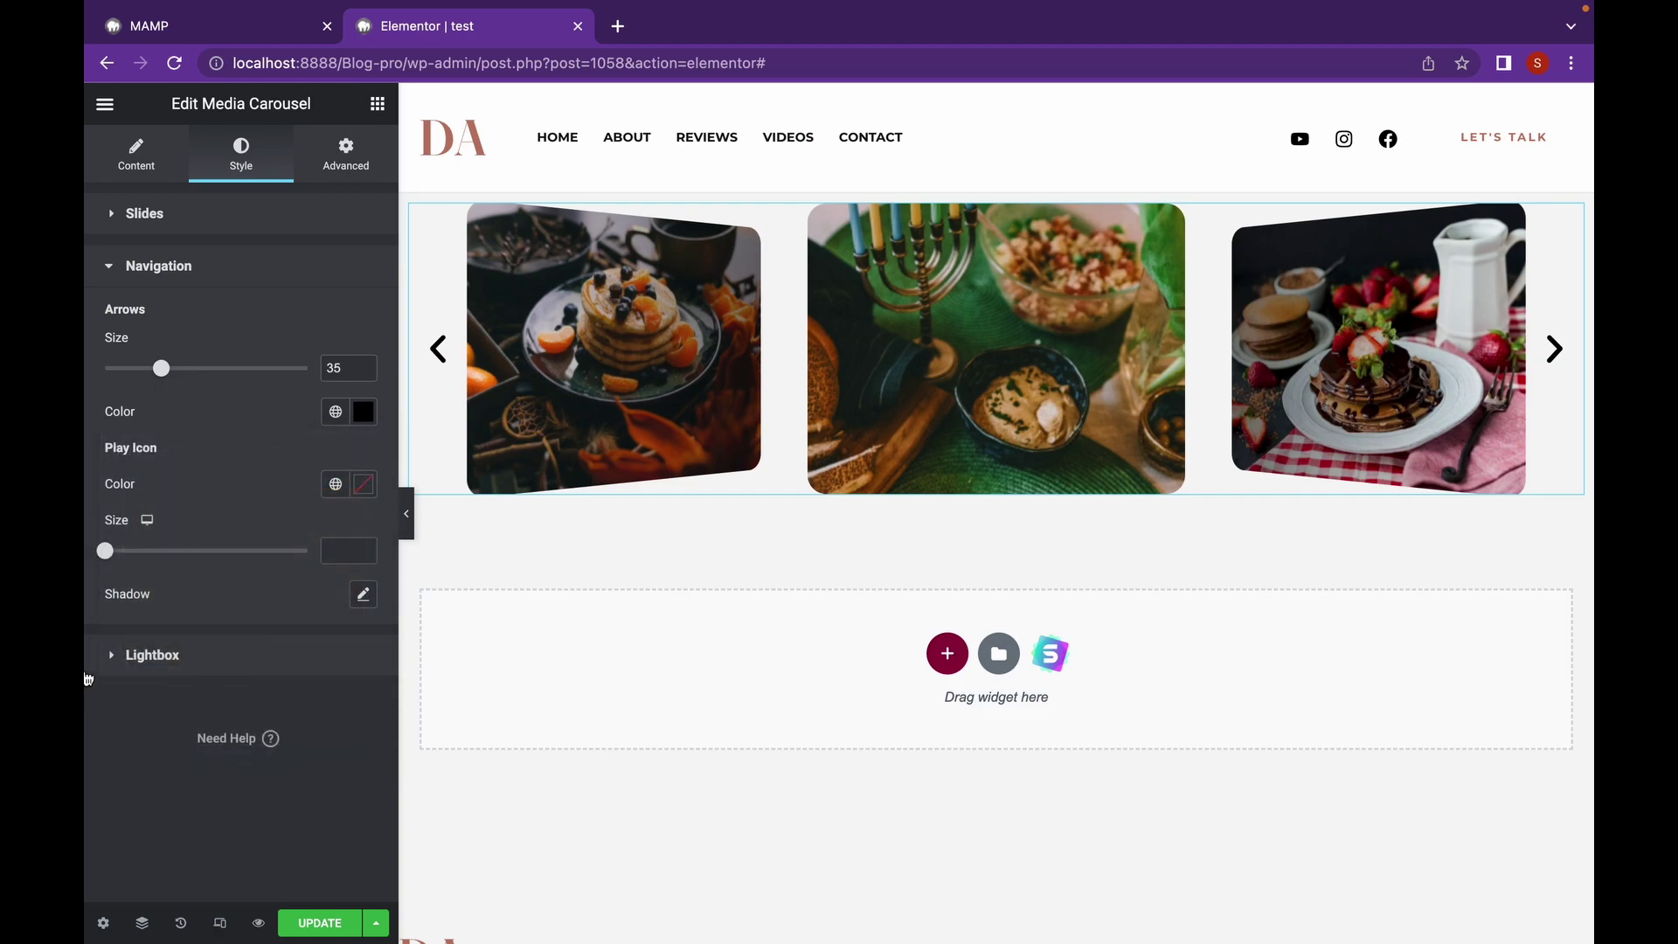
left_click(102, 666)
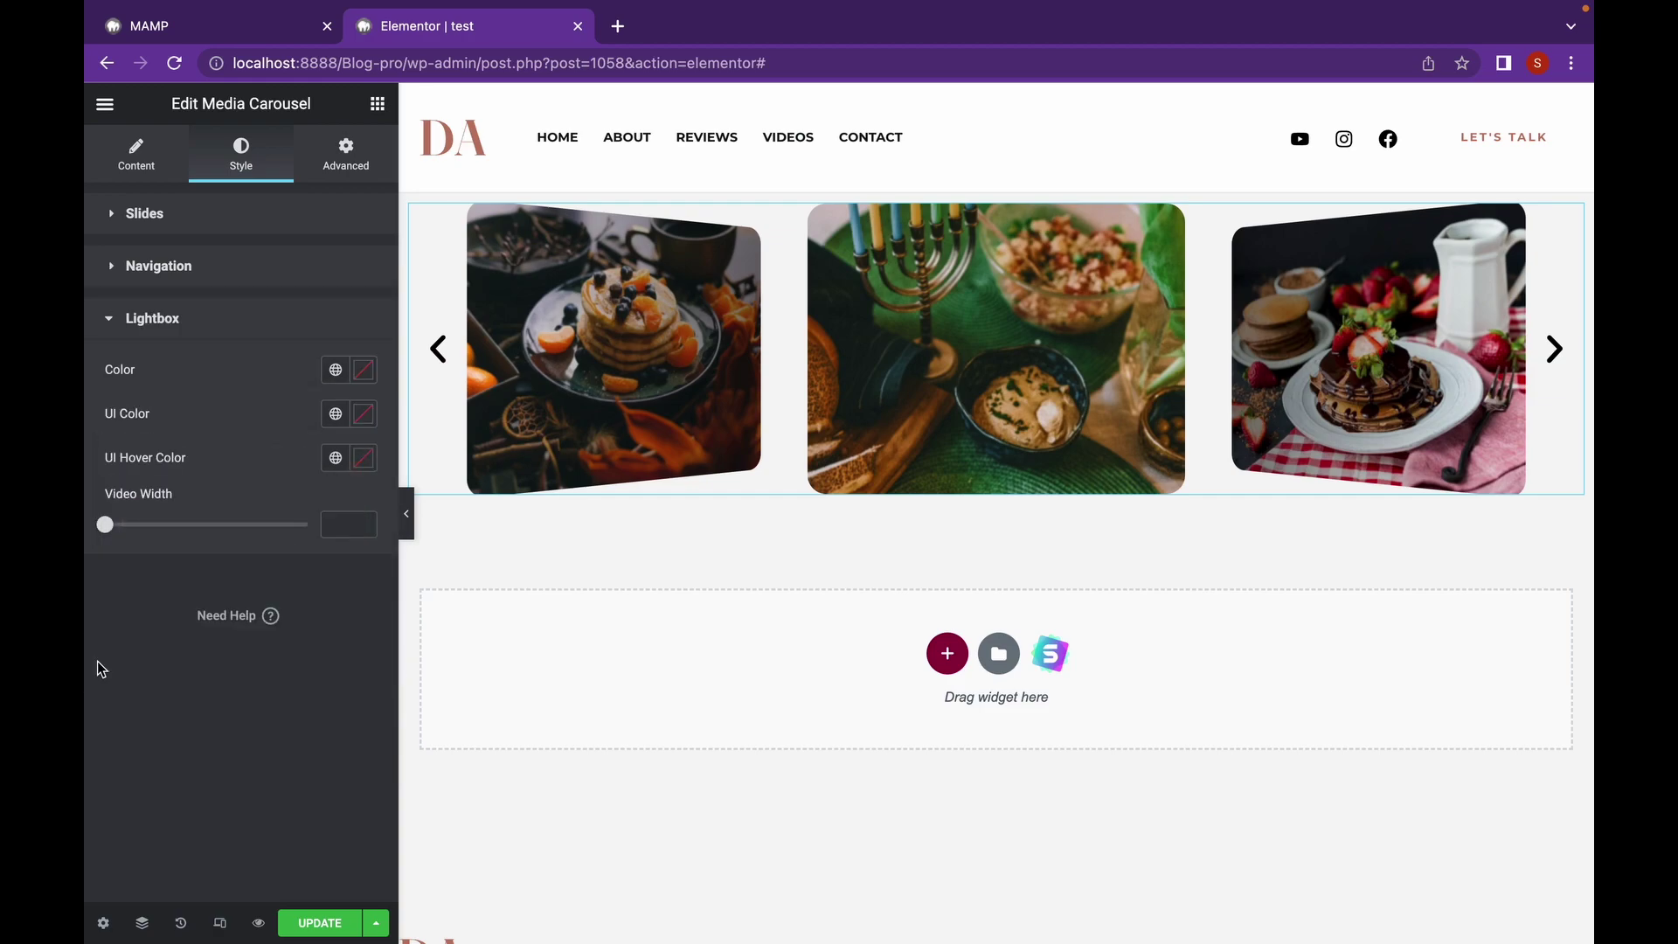
left_click(303, 161)
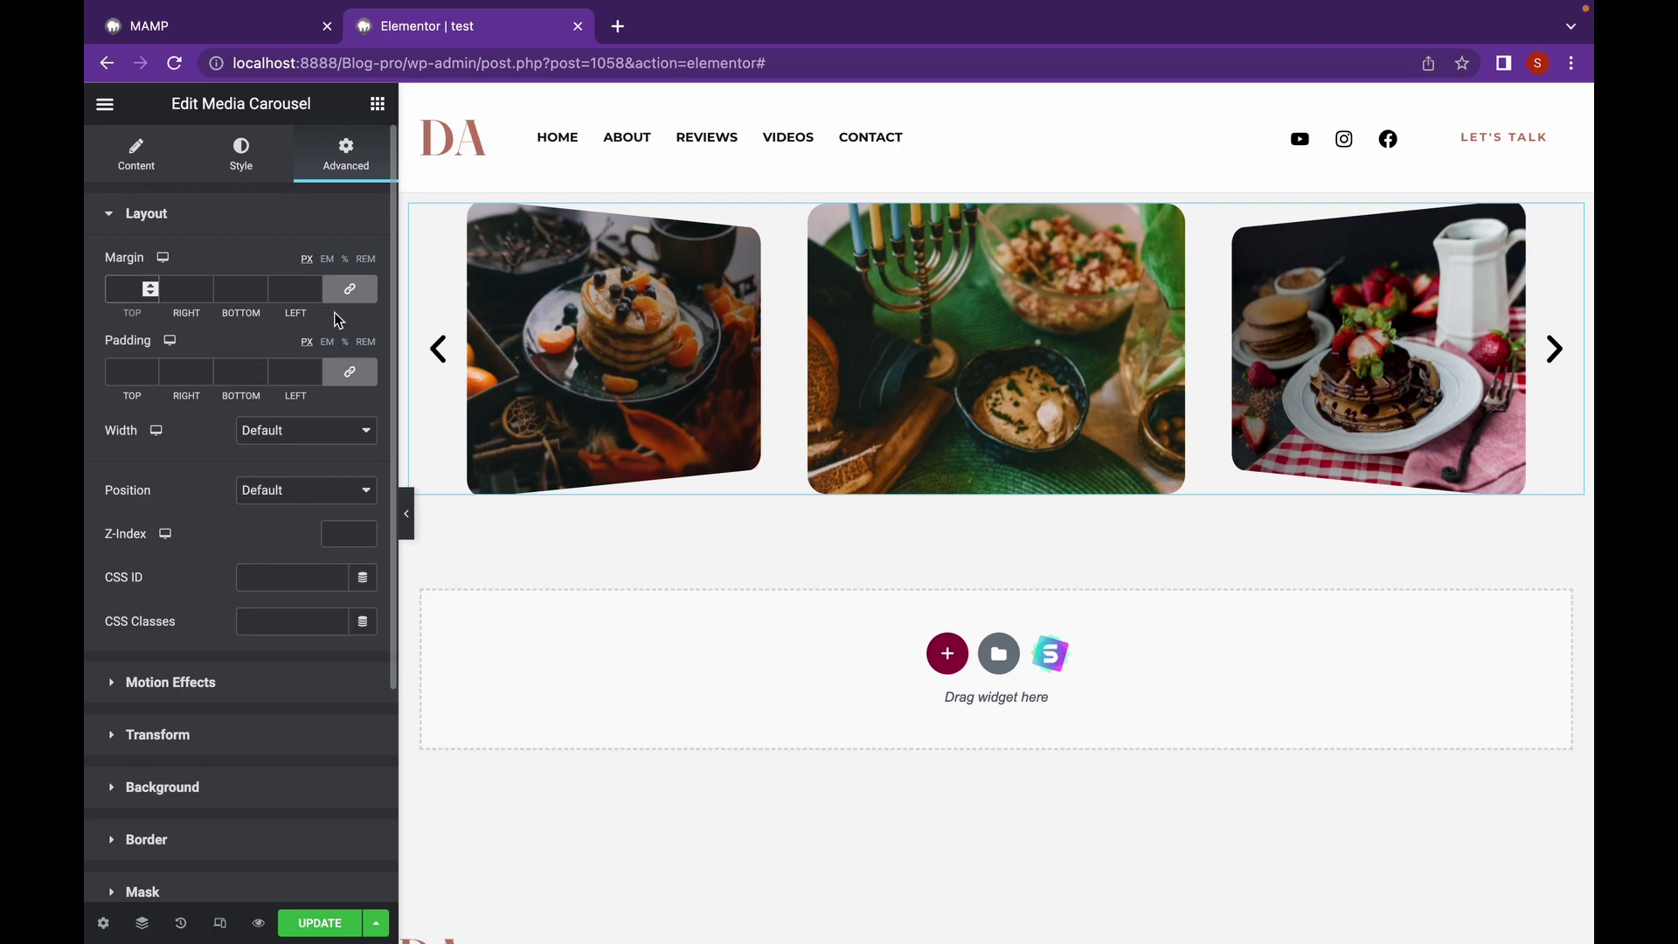
- Unlink the carousel's margin sides and set its top margin to 70
left_click(349, 289)
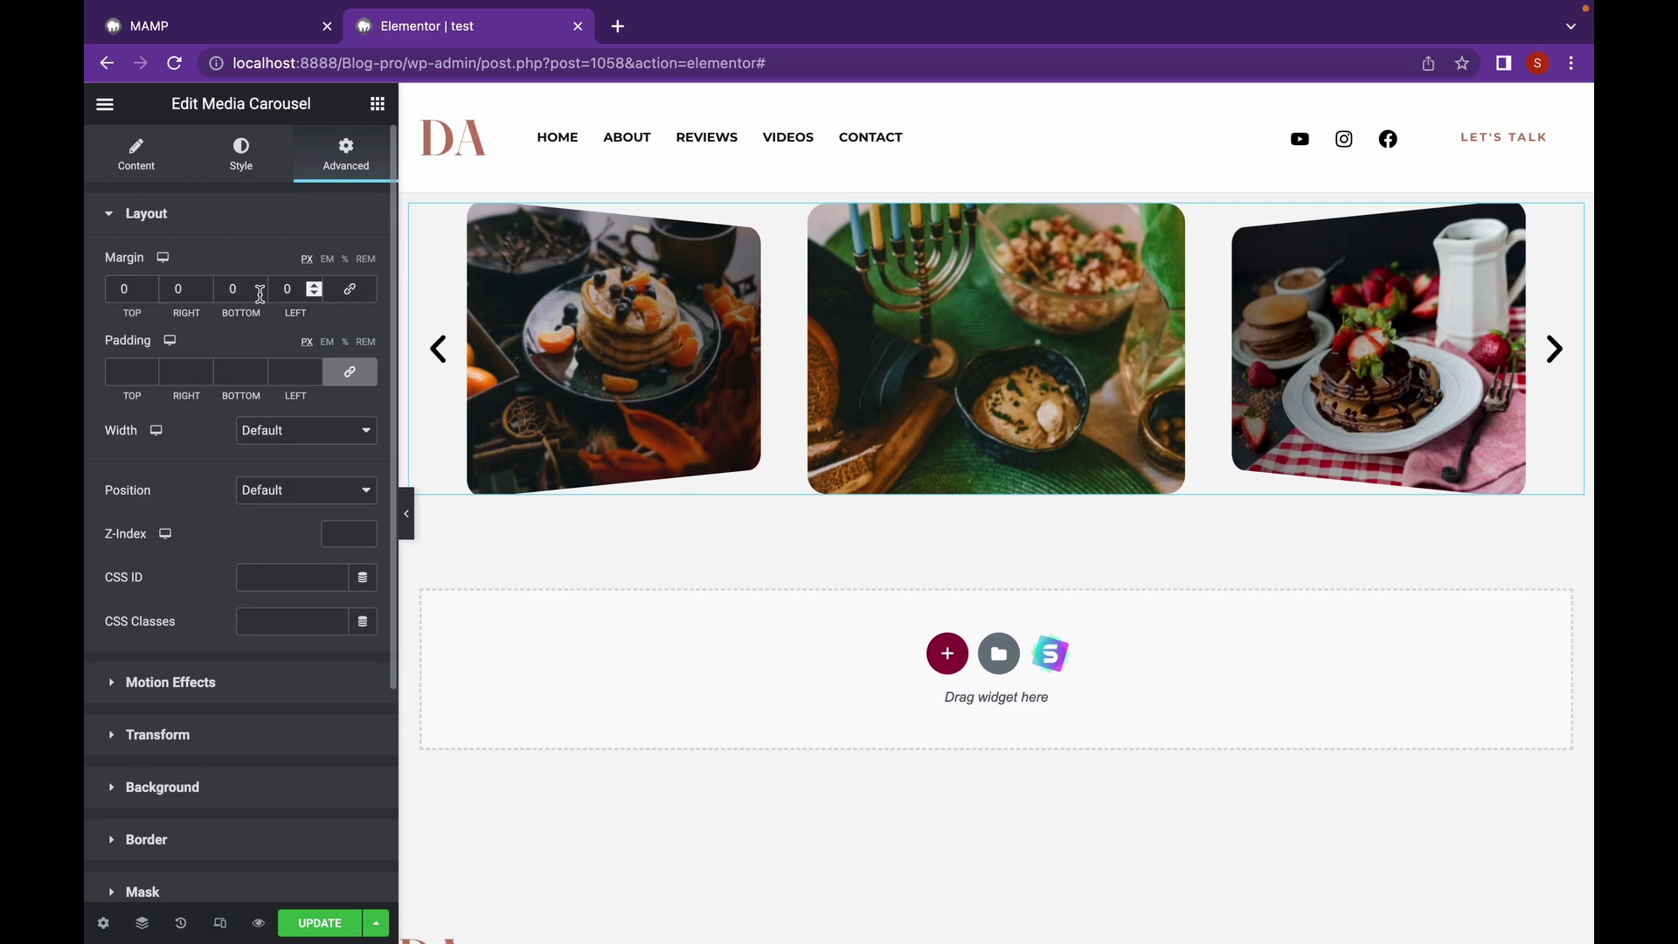
left_click(114, 293)
type("3")
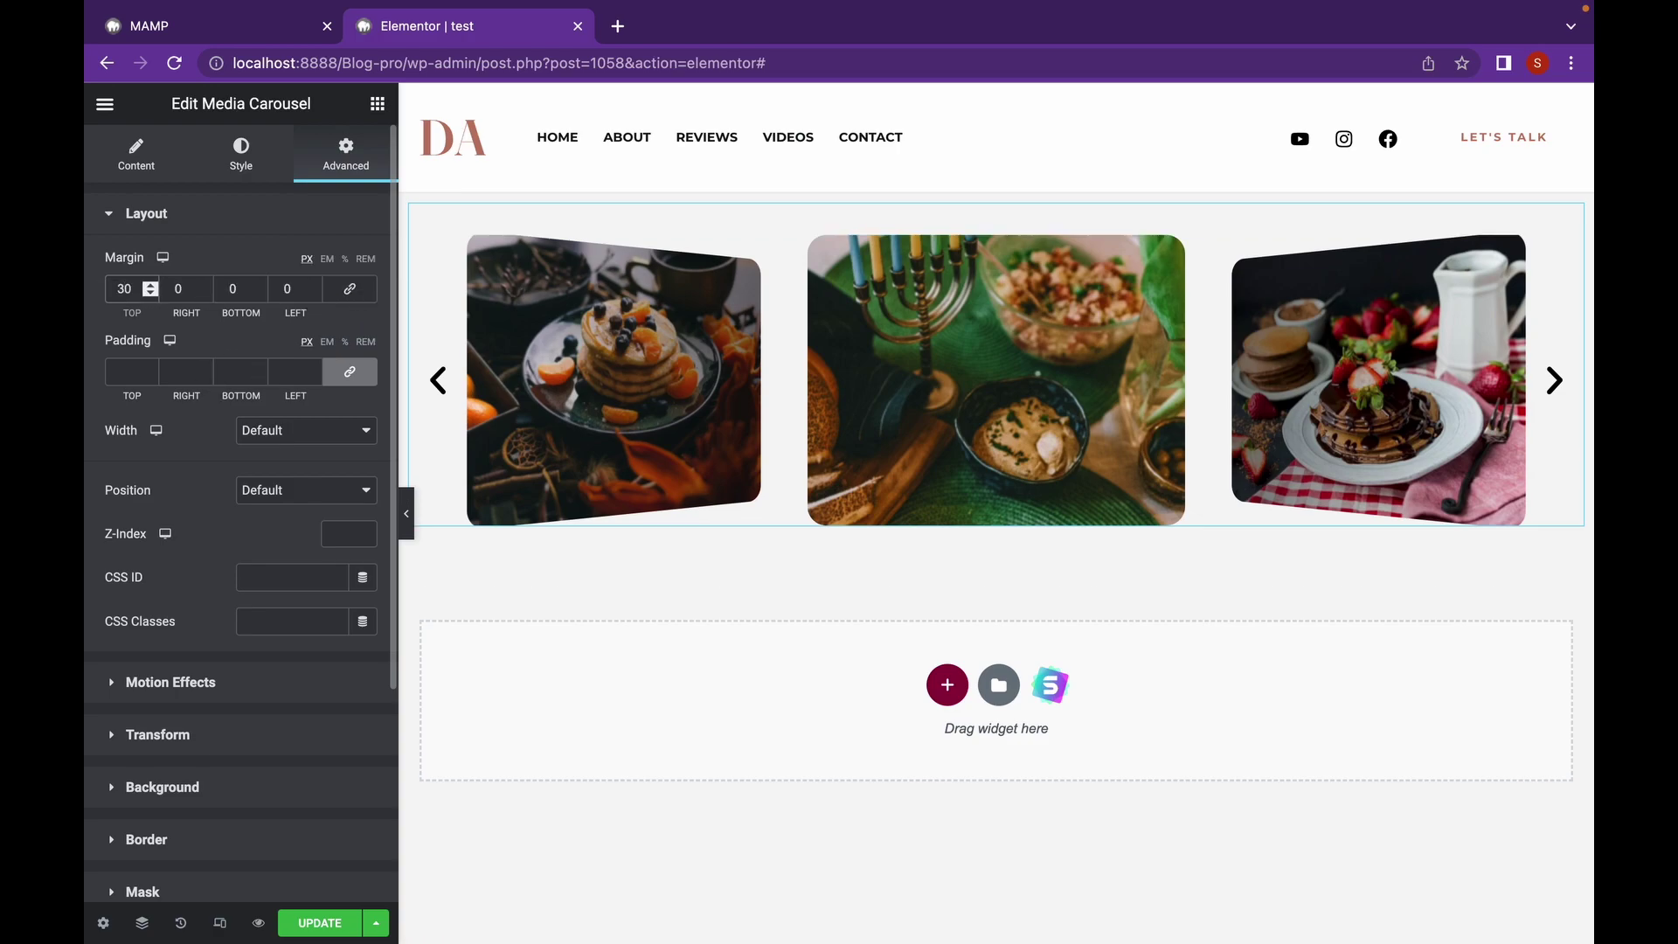
key("BackSpace")
type("7")
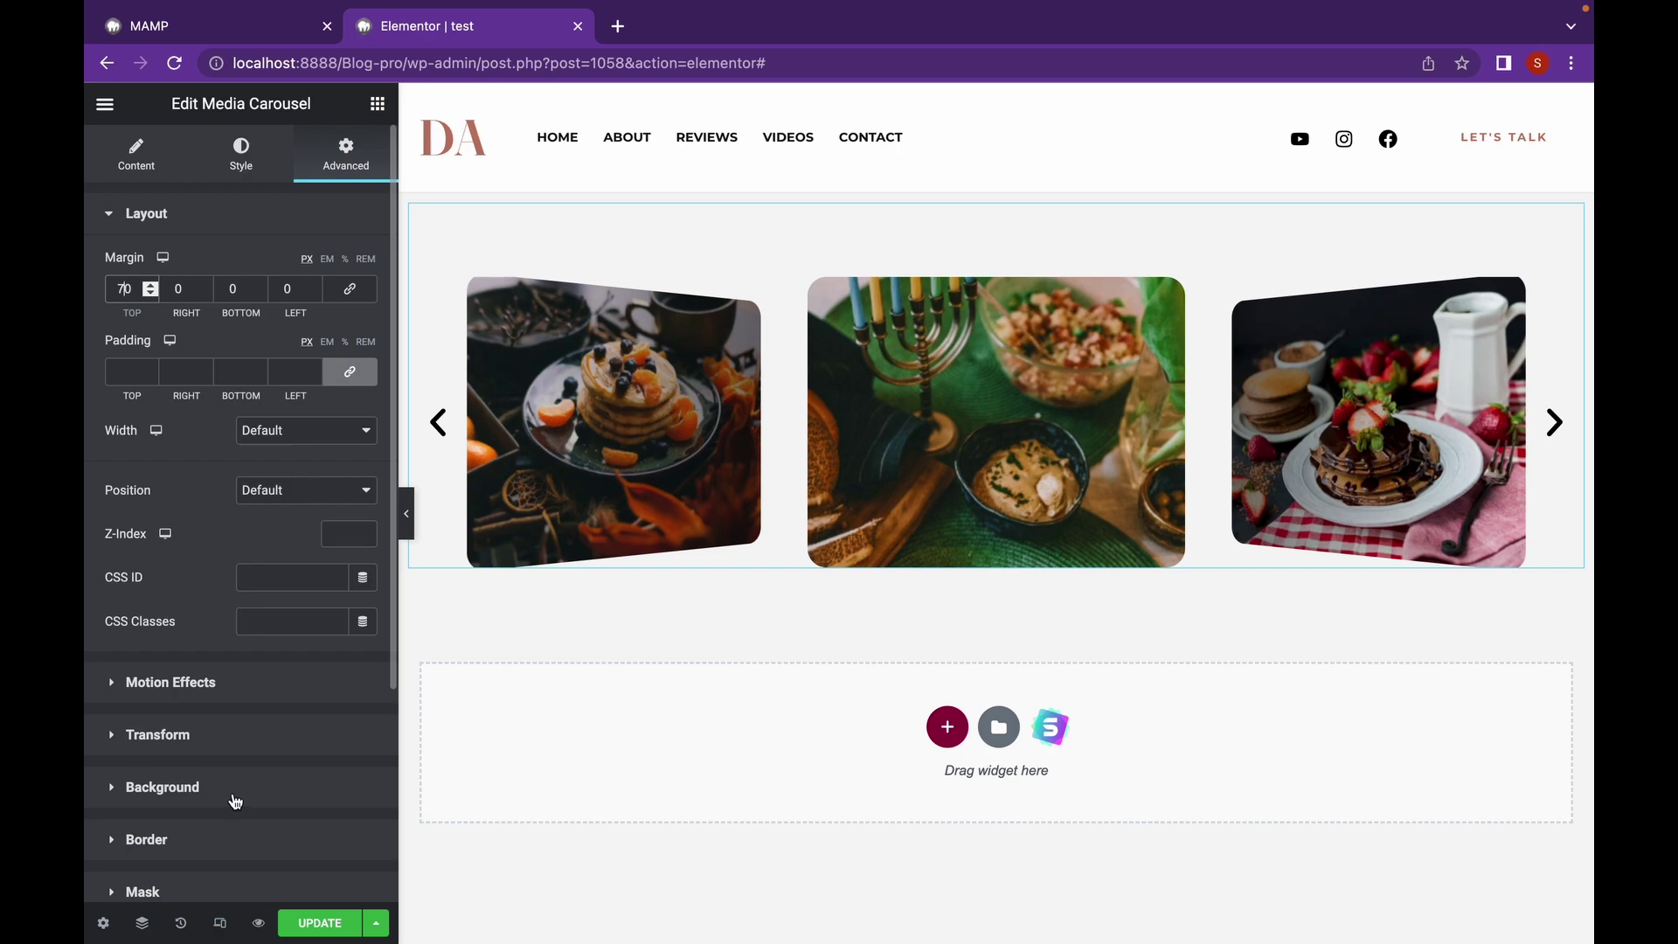
- Give the carousel a classic pale pink background colour
left_click(163, 787)
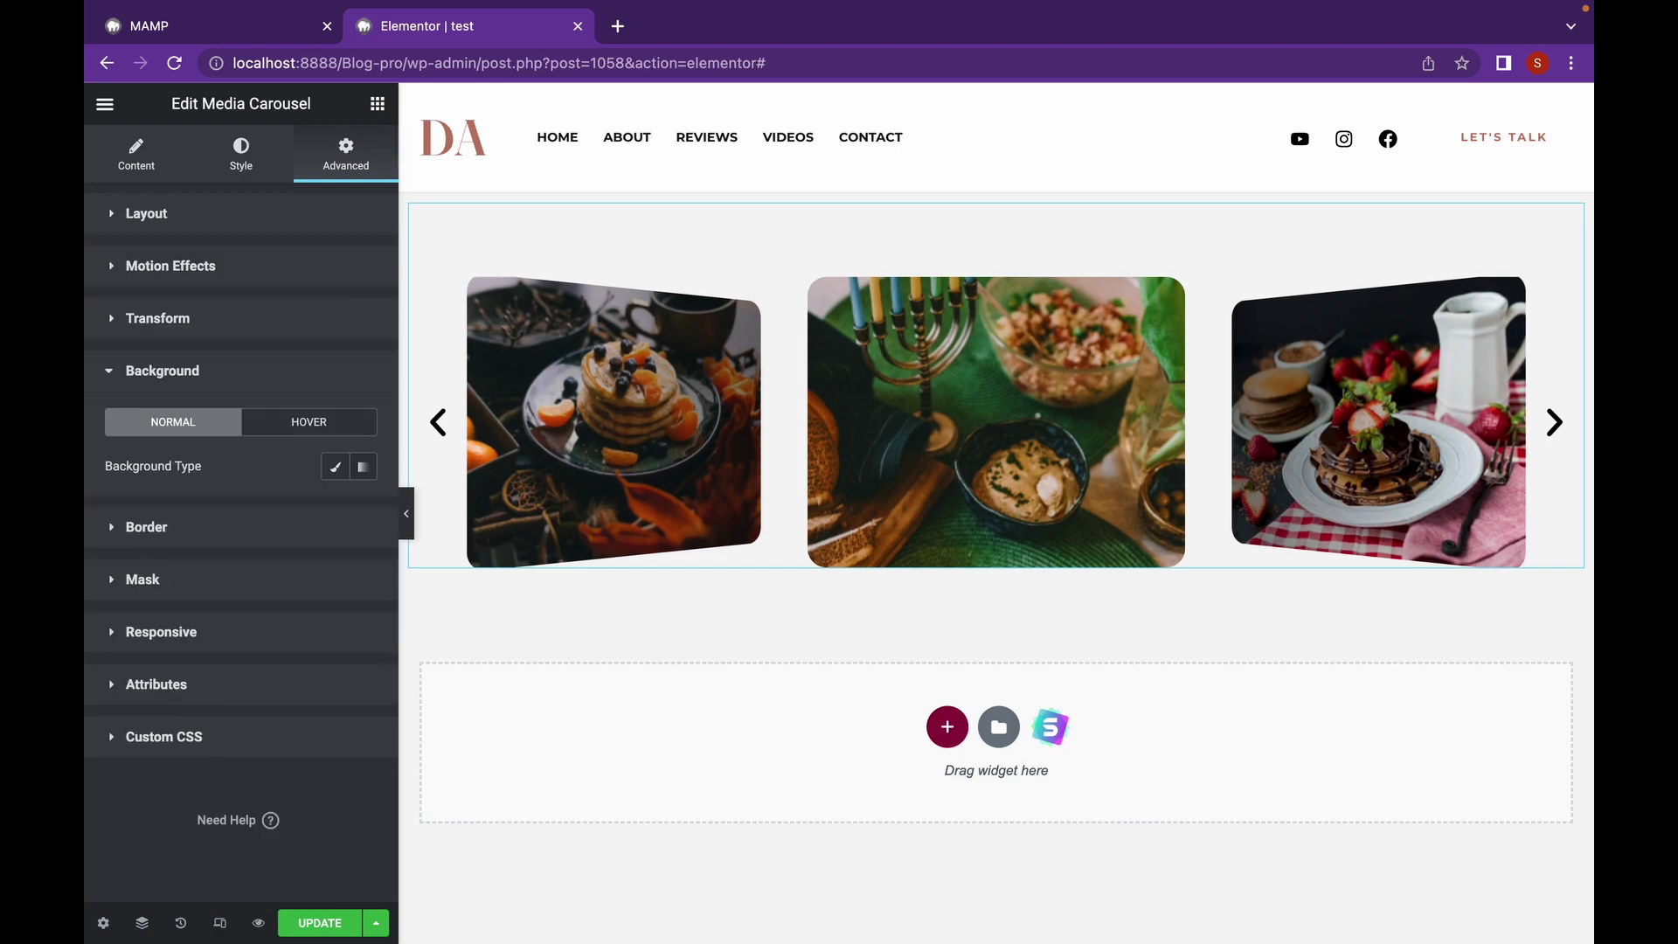
left_click(335, 467)
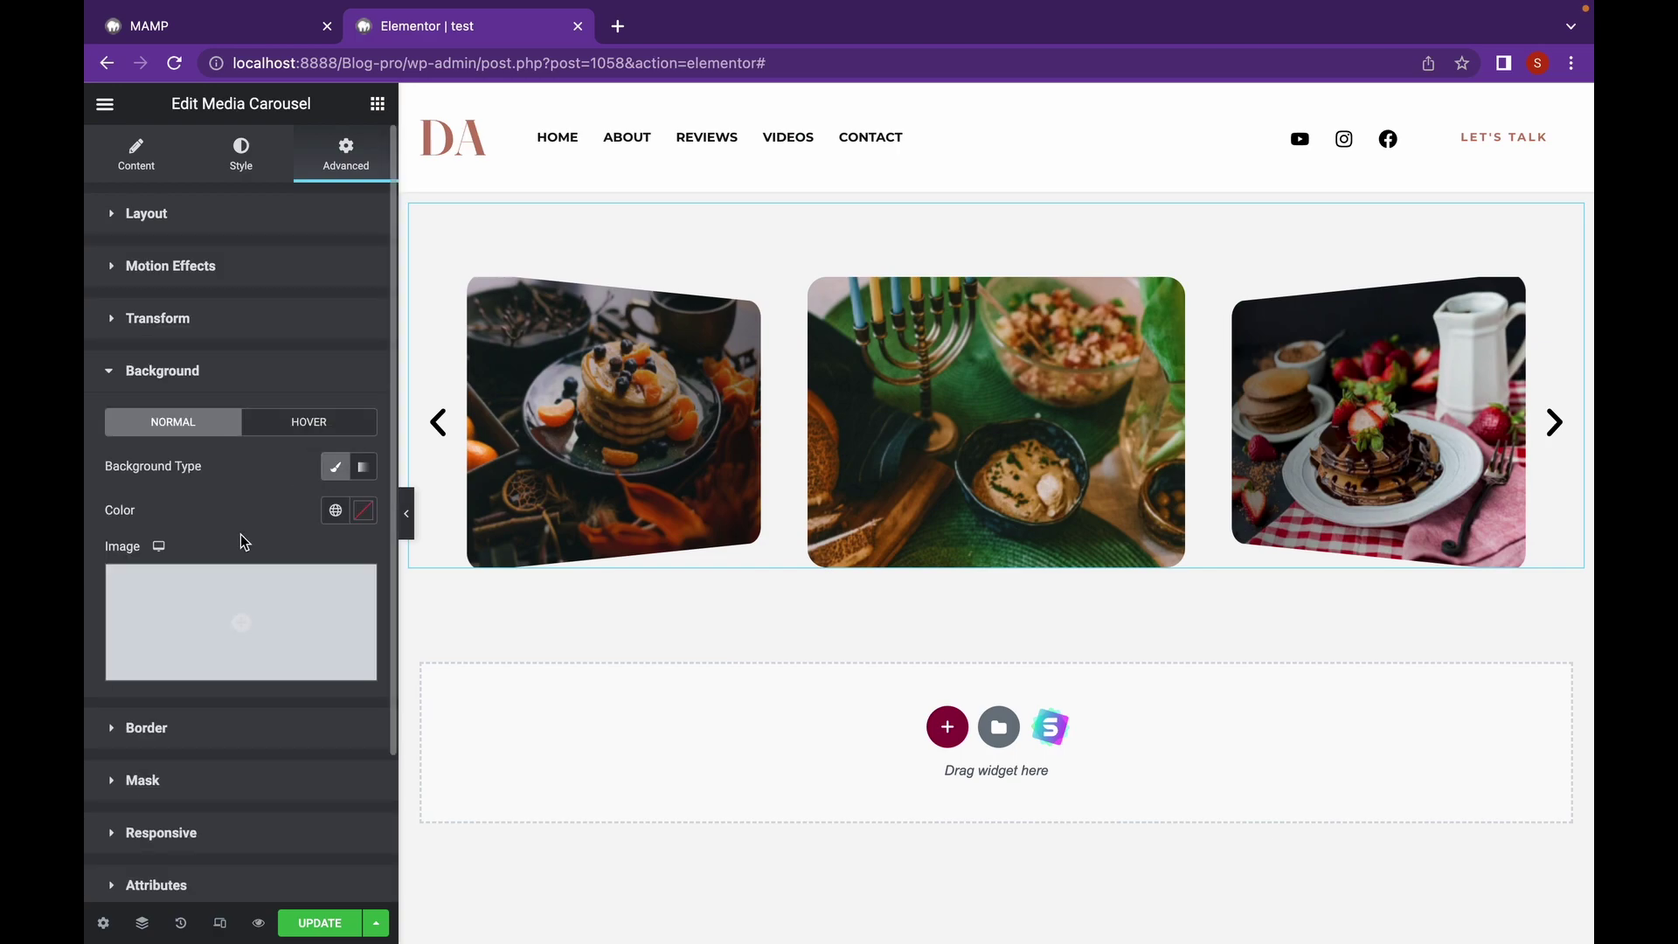
left_click(363, 510)
left_click_drag(168, 632, 141, 604)
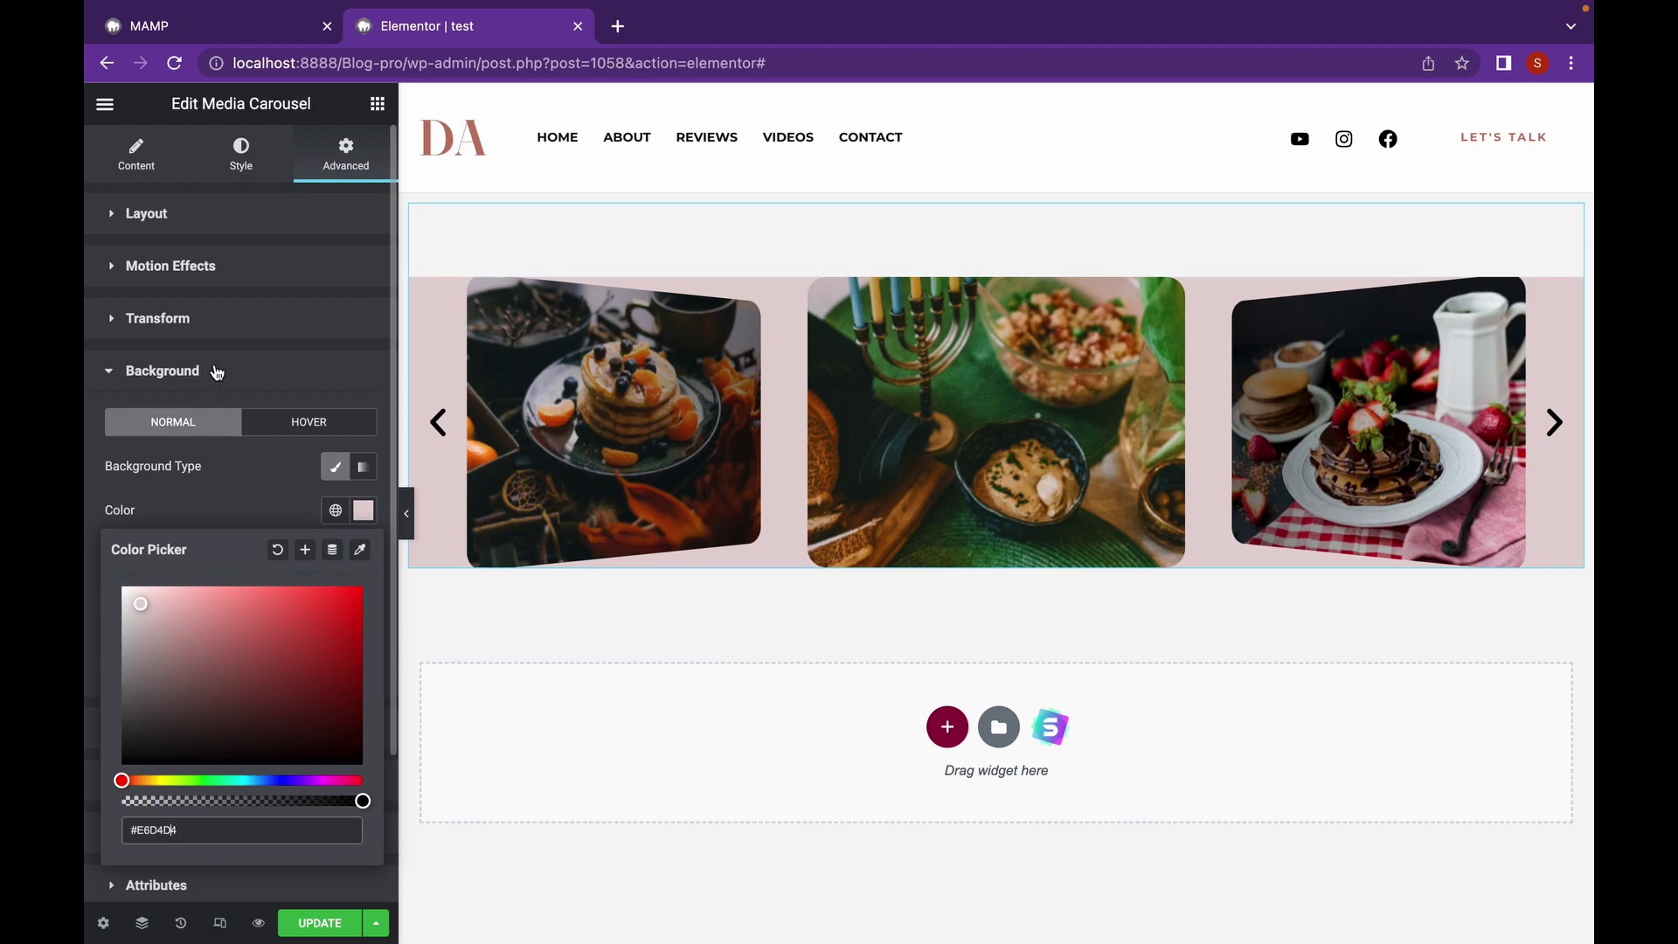
- Set the carousel's padding to 30 on every side and collapse the panel to preview
left_click(244, 216)
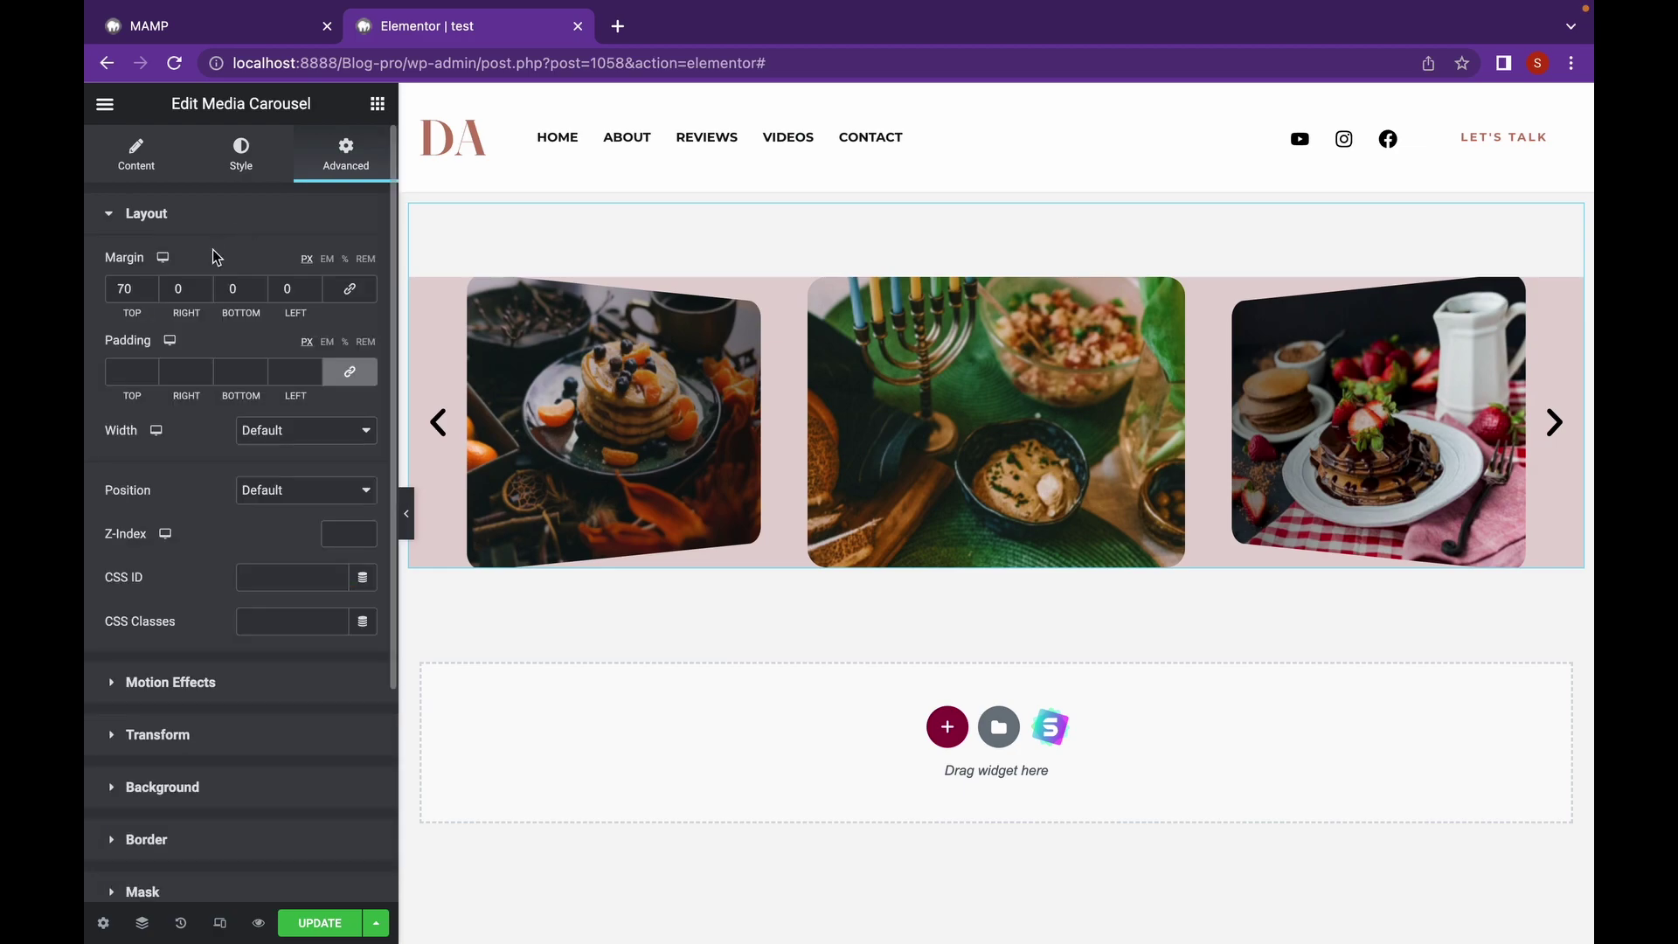
left_click(124, 372)
type("30")
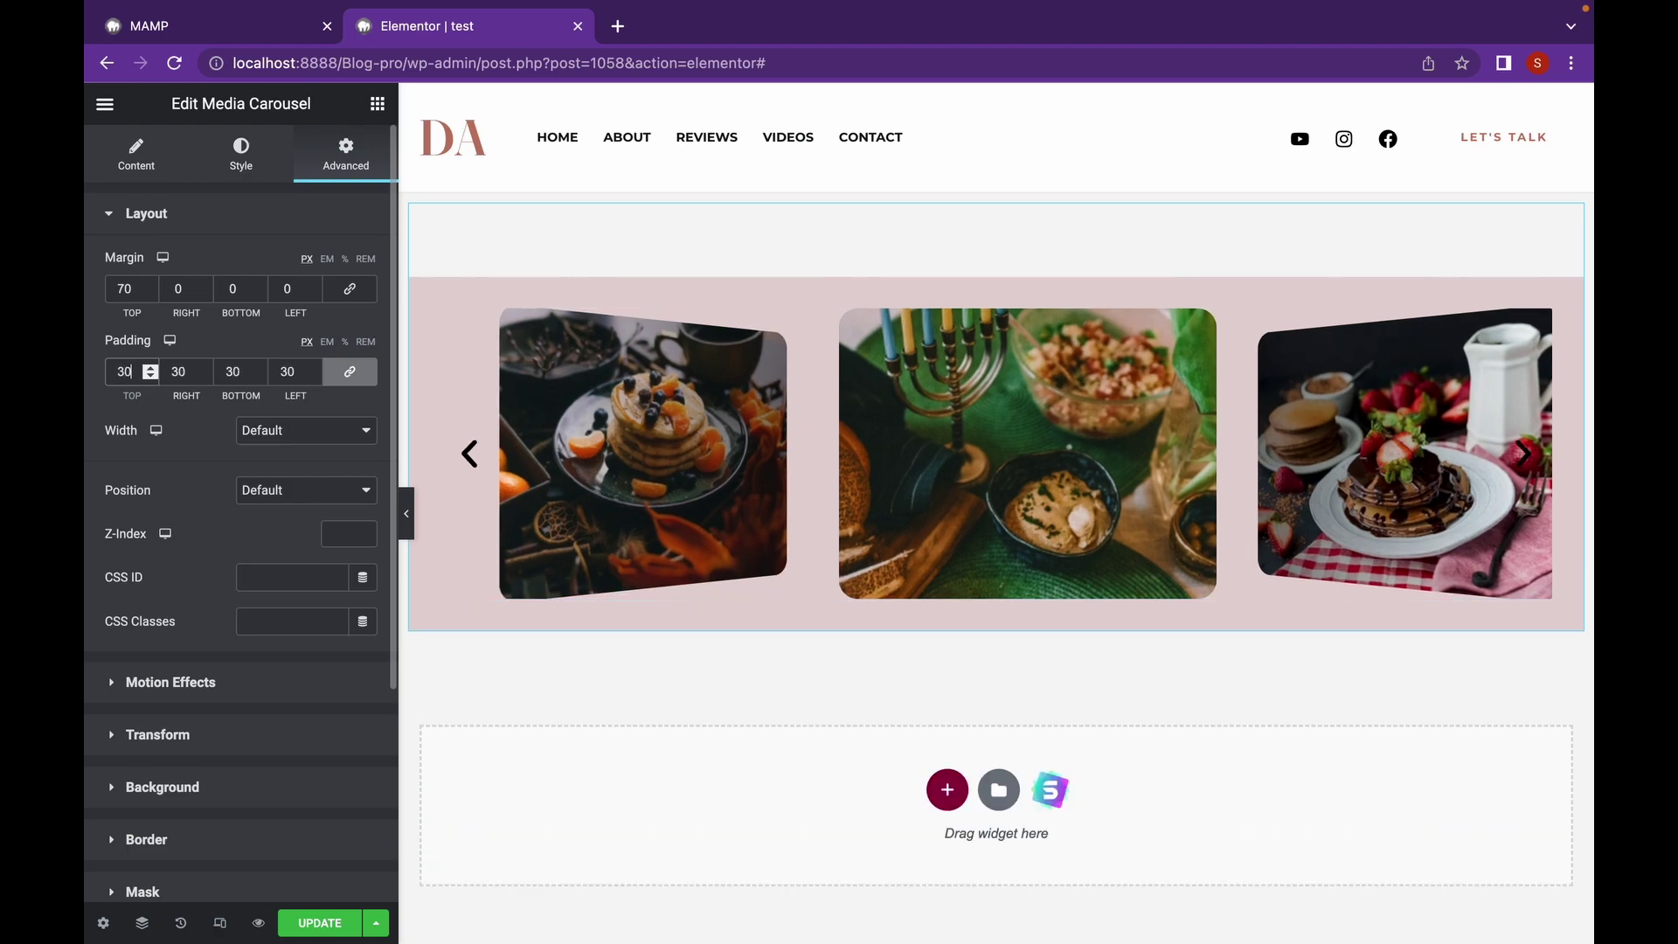
left_click(407, 516)
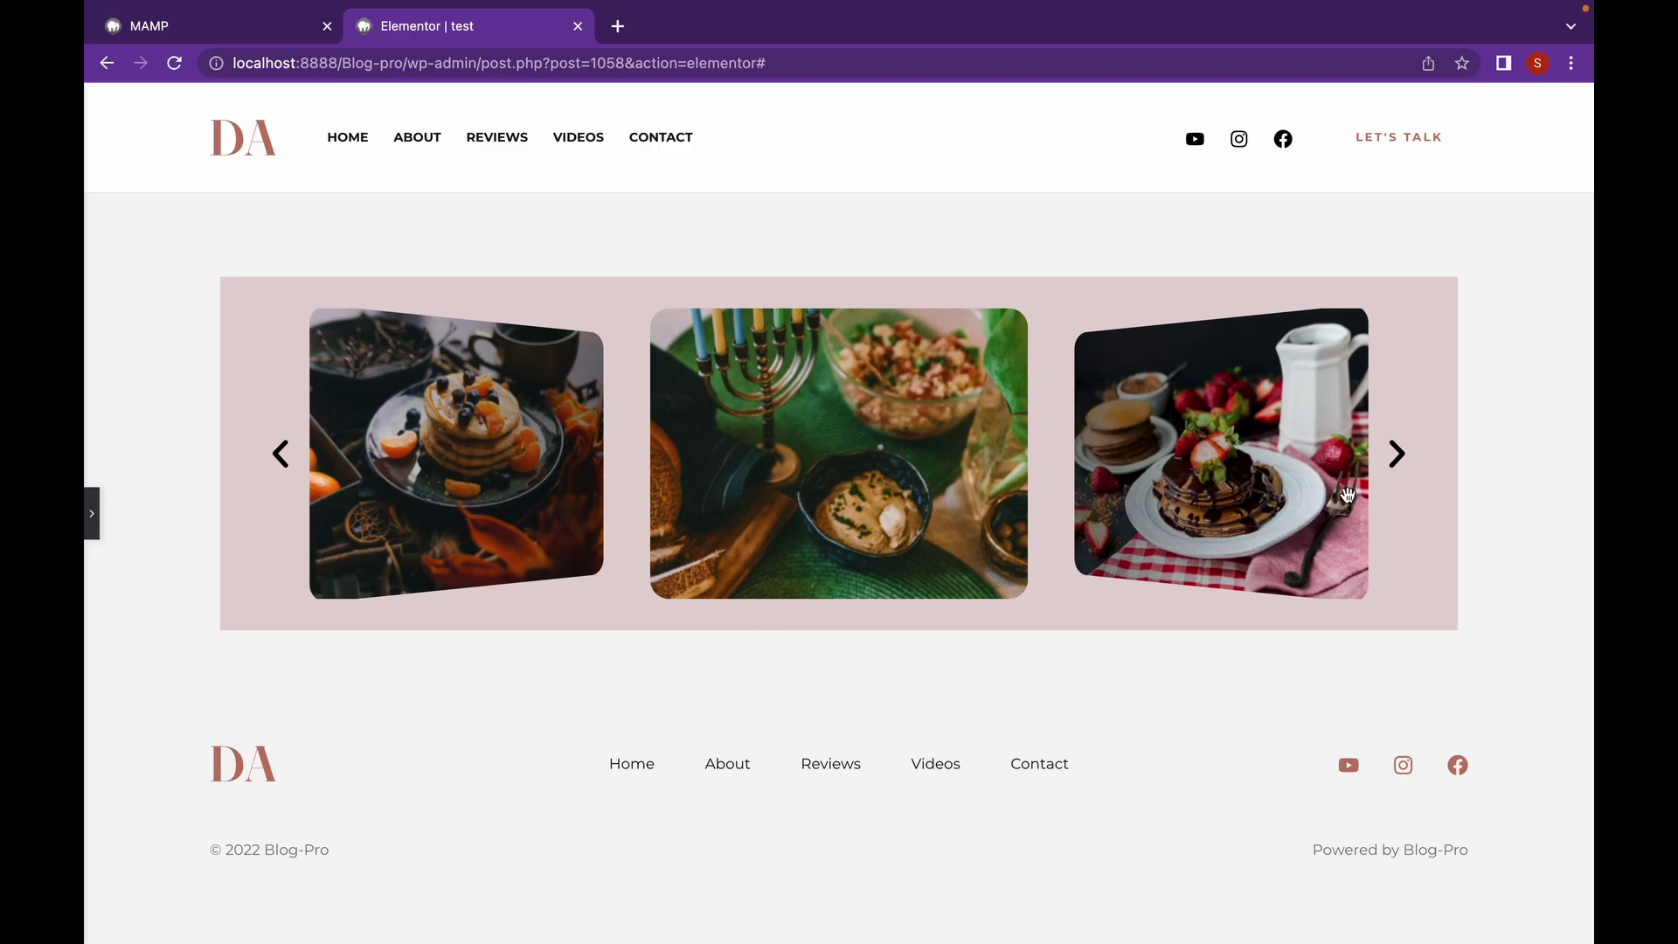
- Advance the carousel three slides in preview, then bring back the Elementor panel
left_click(1398, 472)
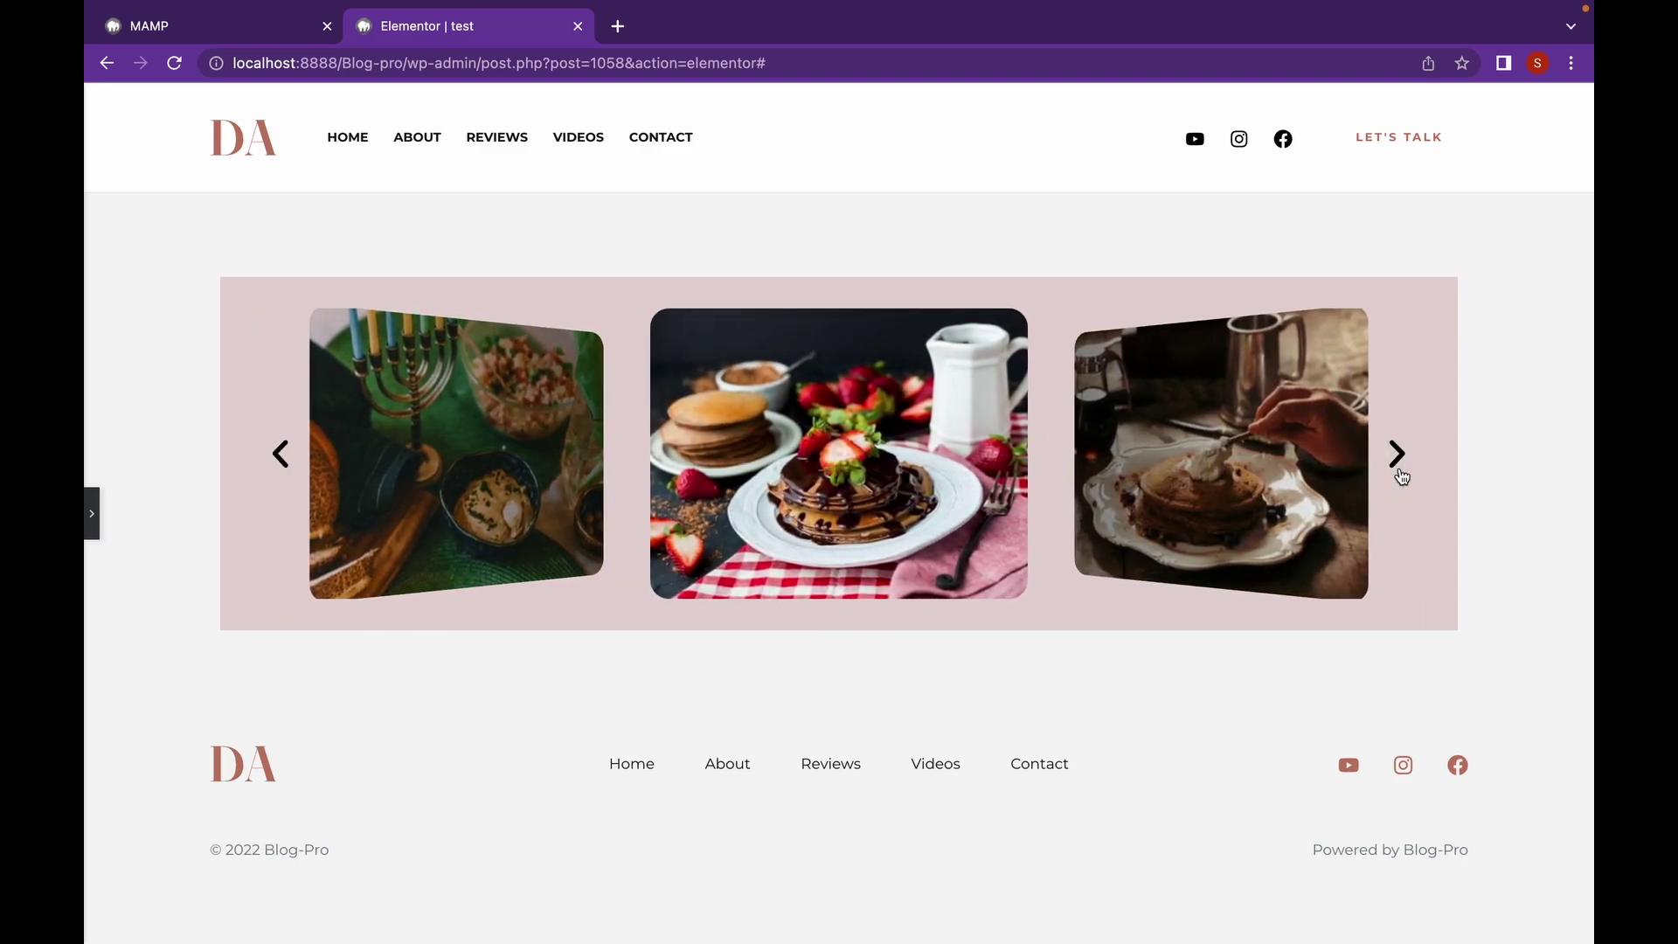
left_click(1401, 476)
left_click(1402, 477)
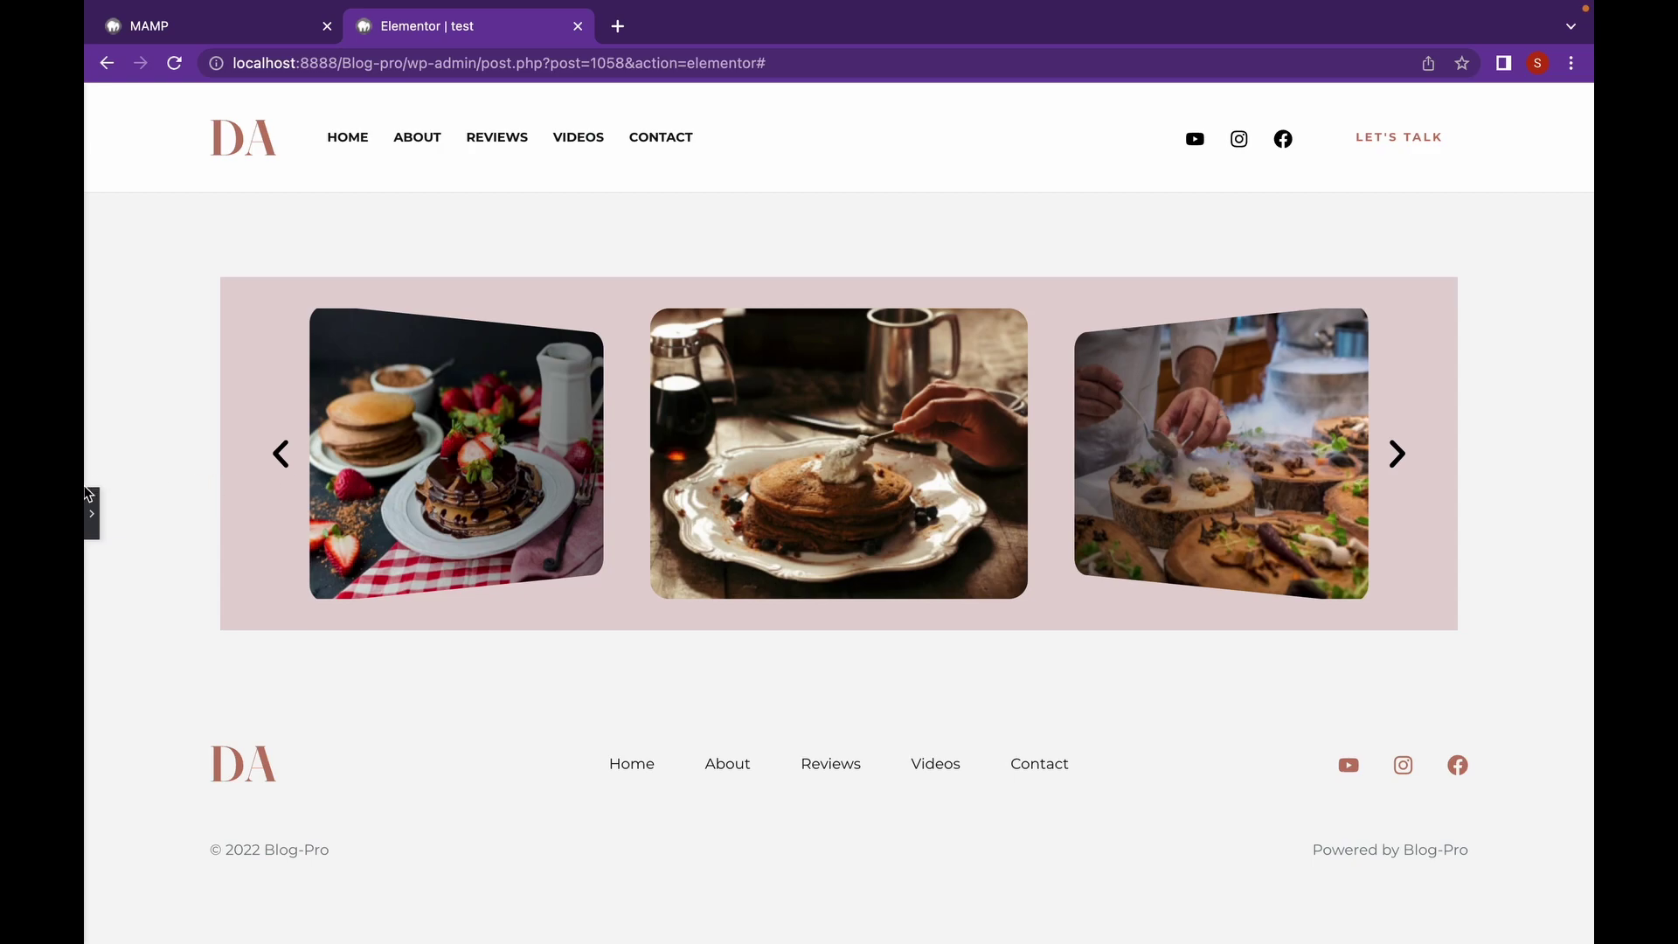
left_click(92, 511)
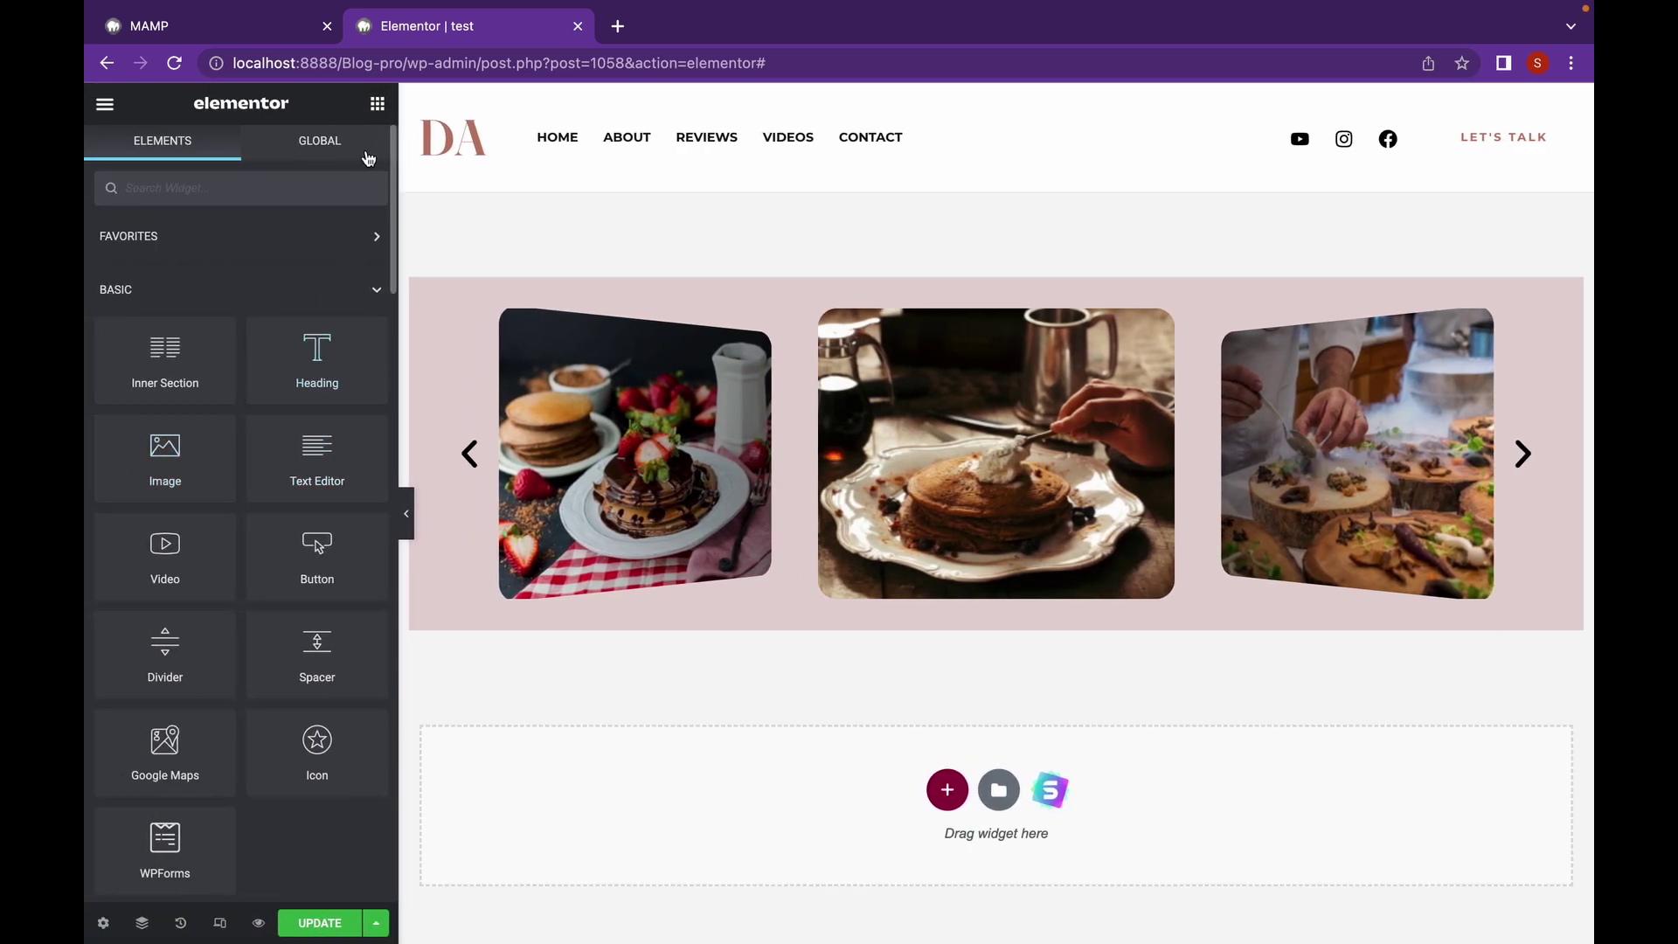
- Add a centred heading reading 'Enjoy the best Food' below the carousel
left_click_drag(297, 340, 921, 615)
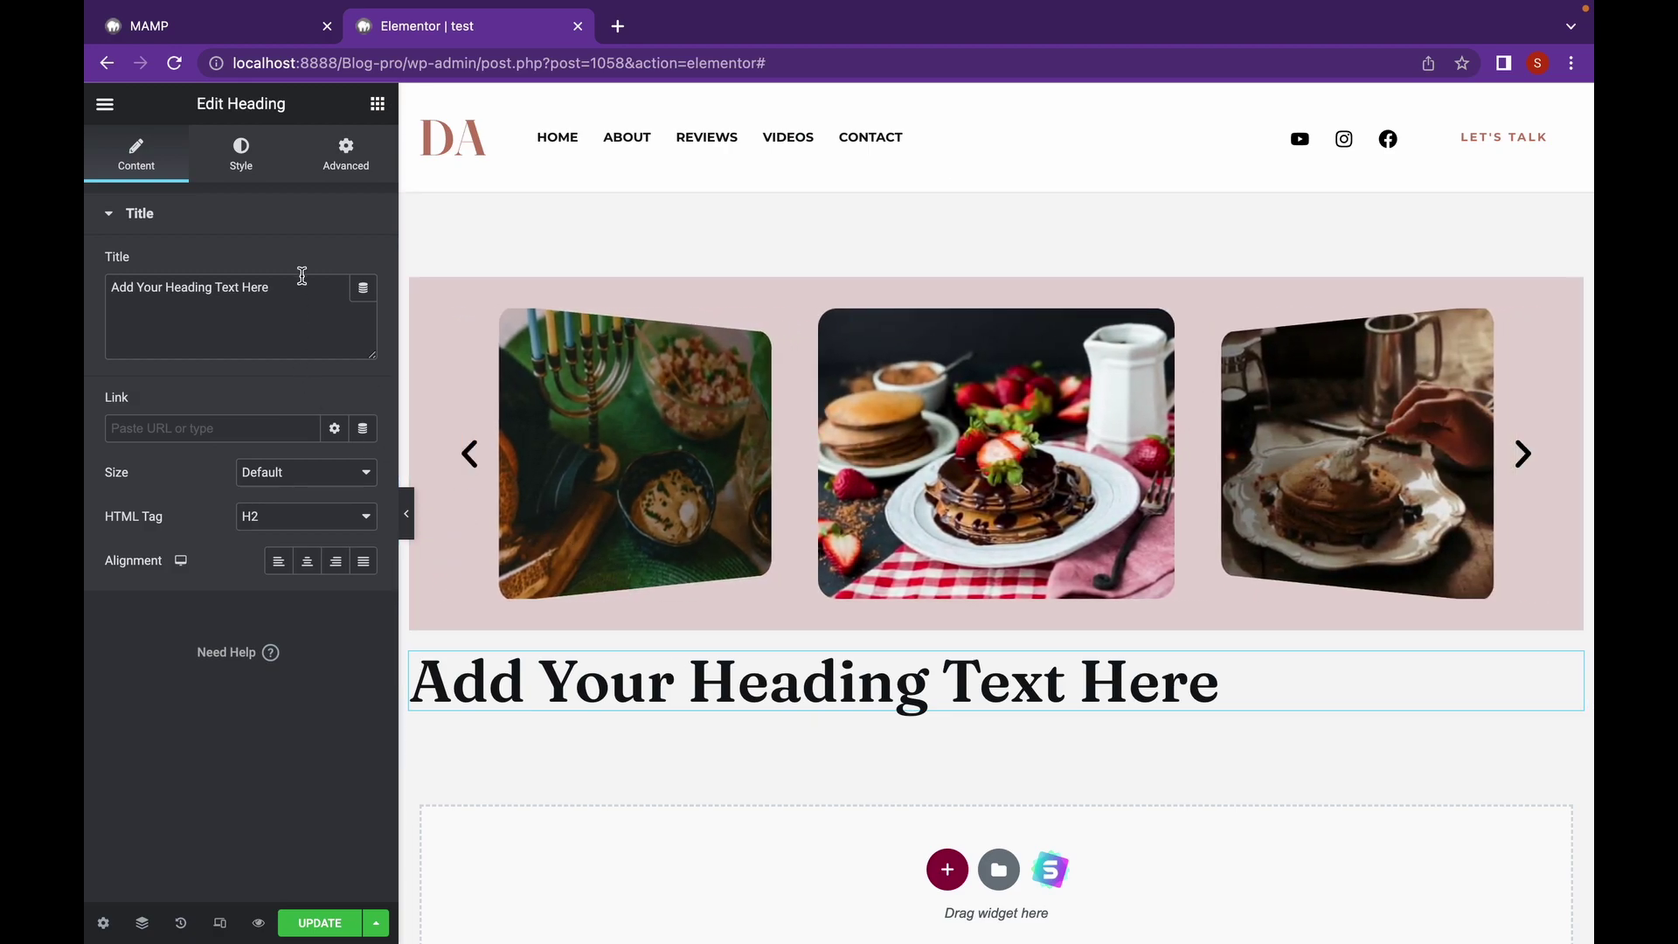
left_click_drag(276, 295, 107, 289)
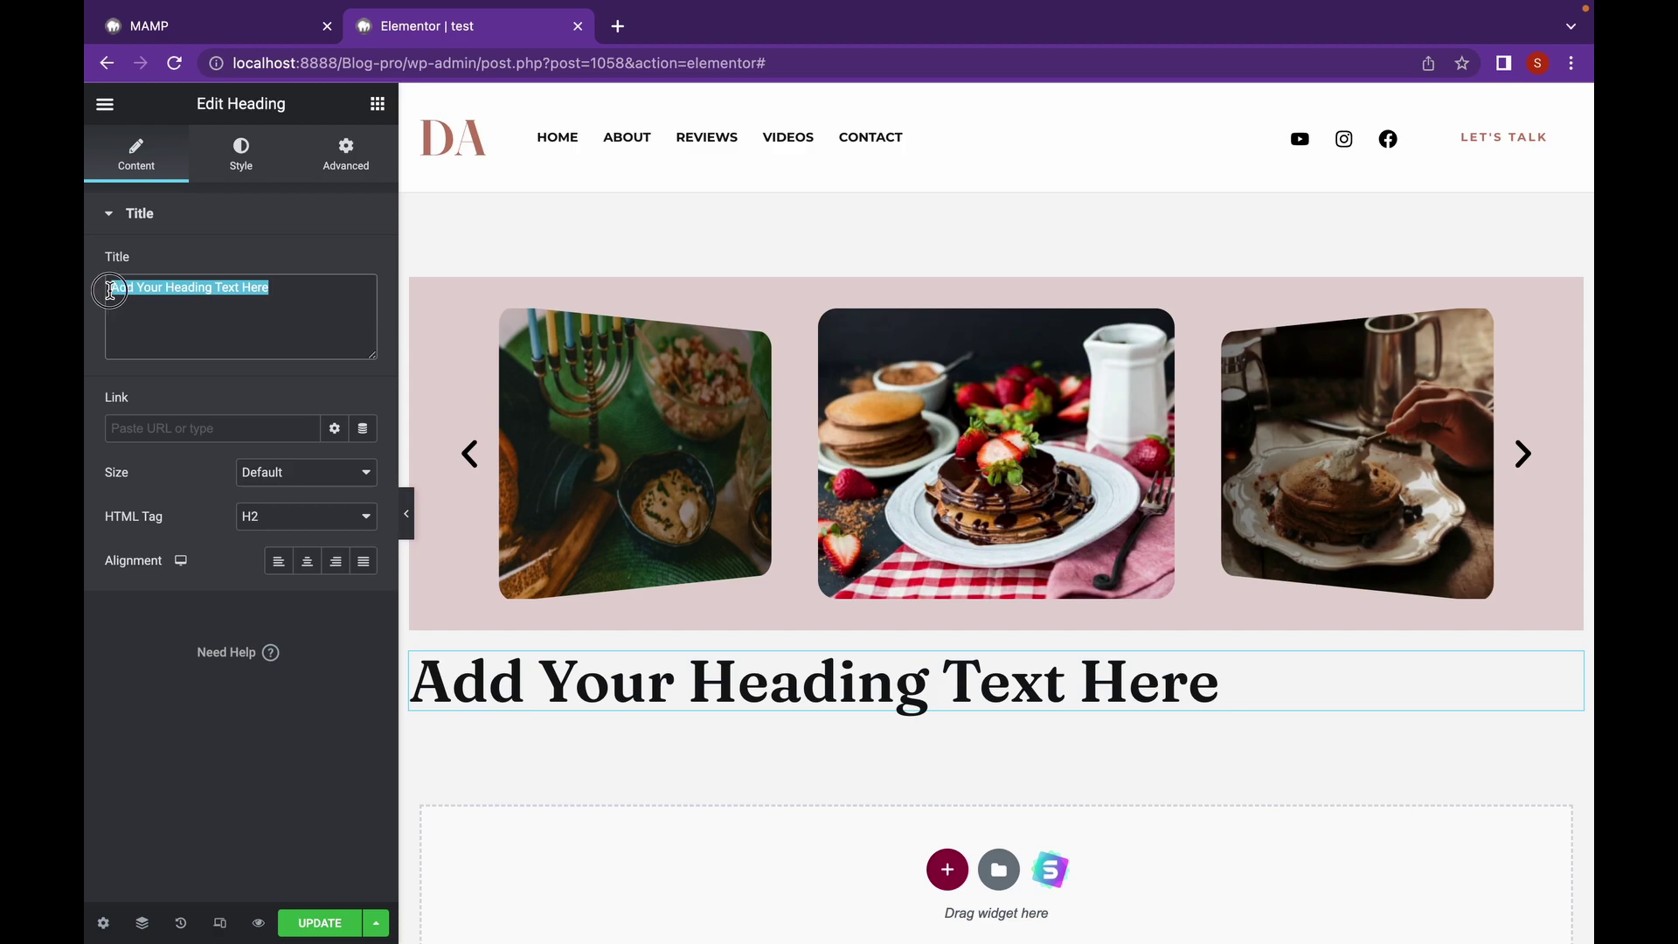
type("Enjot the best")
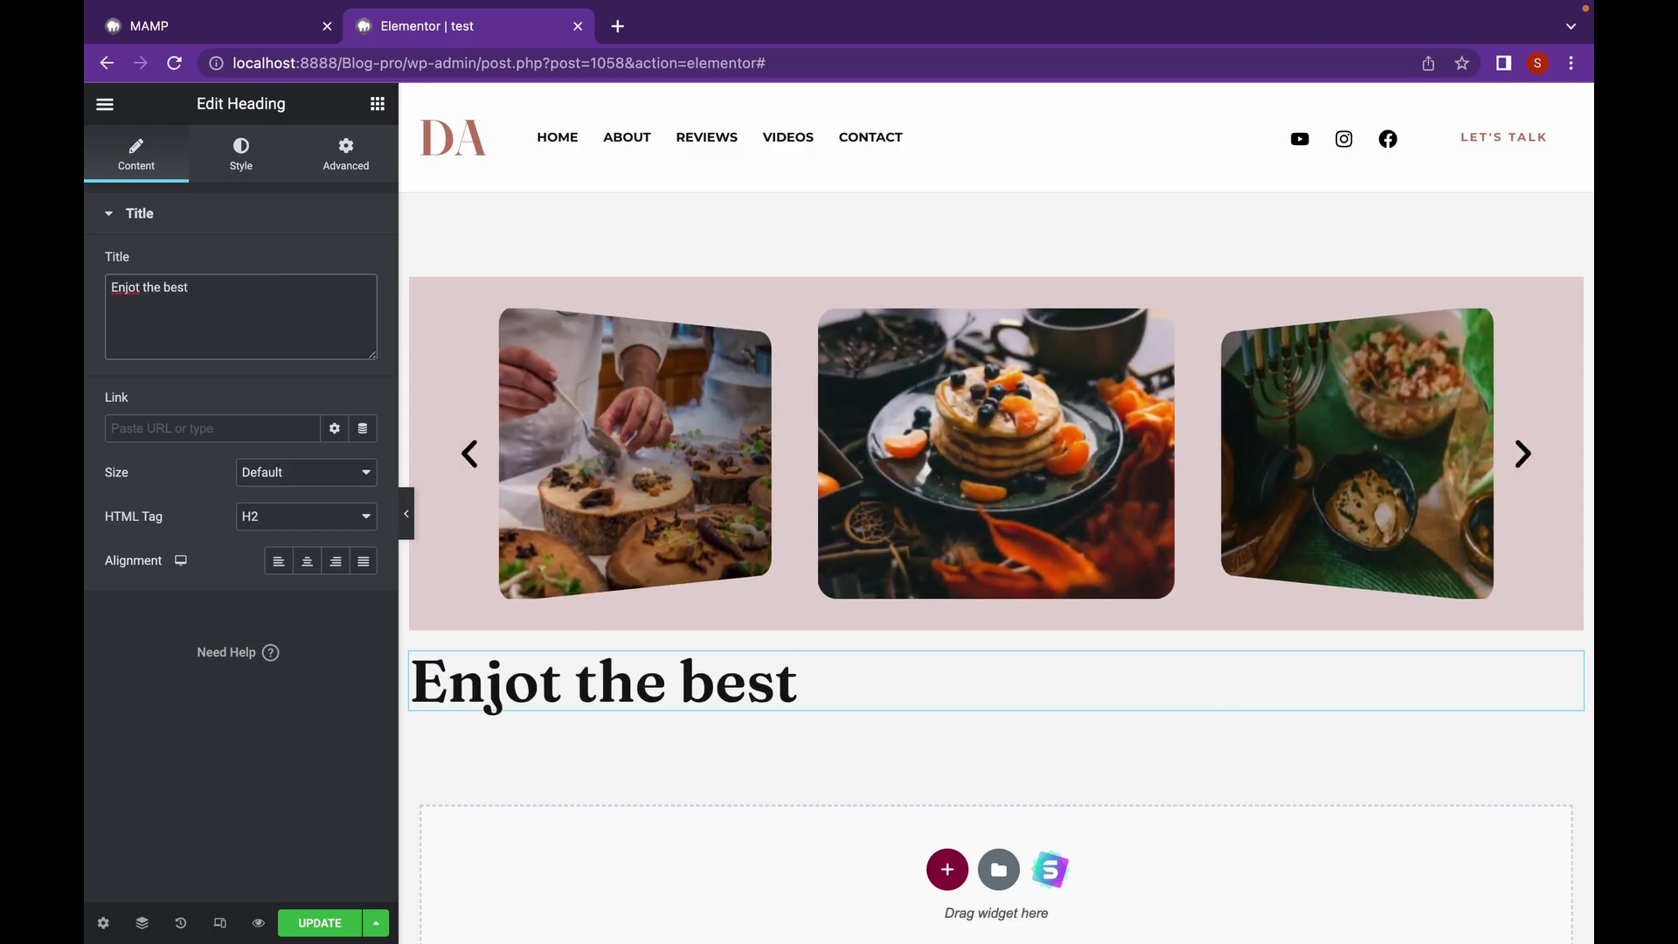
type(" Food")
double_click(125, 287)
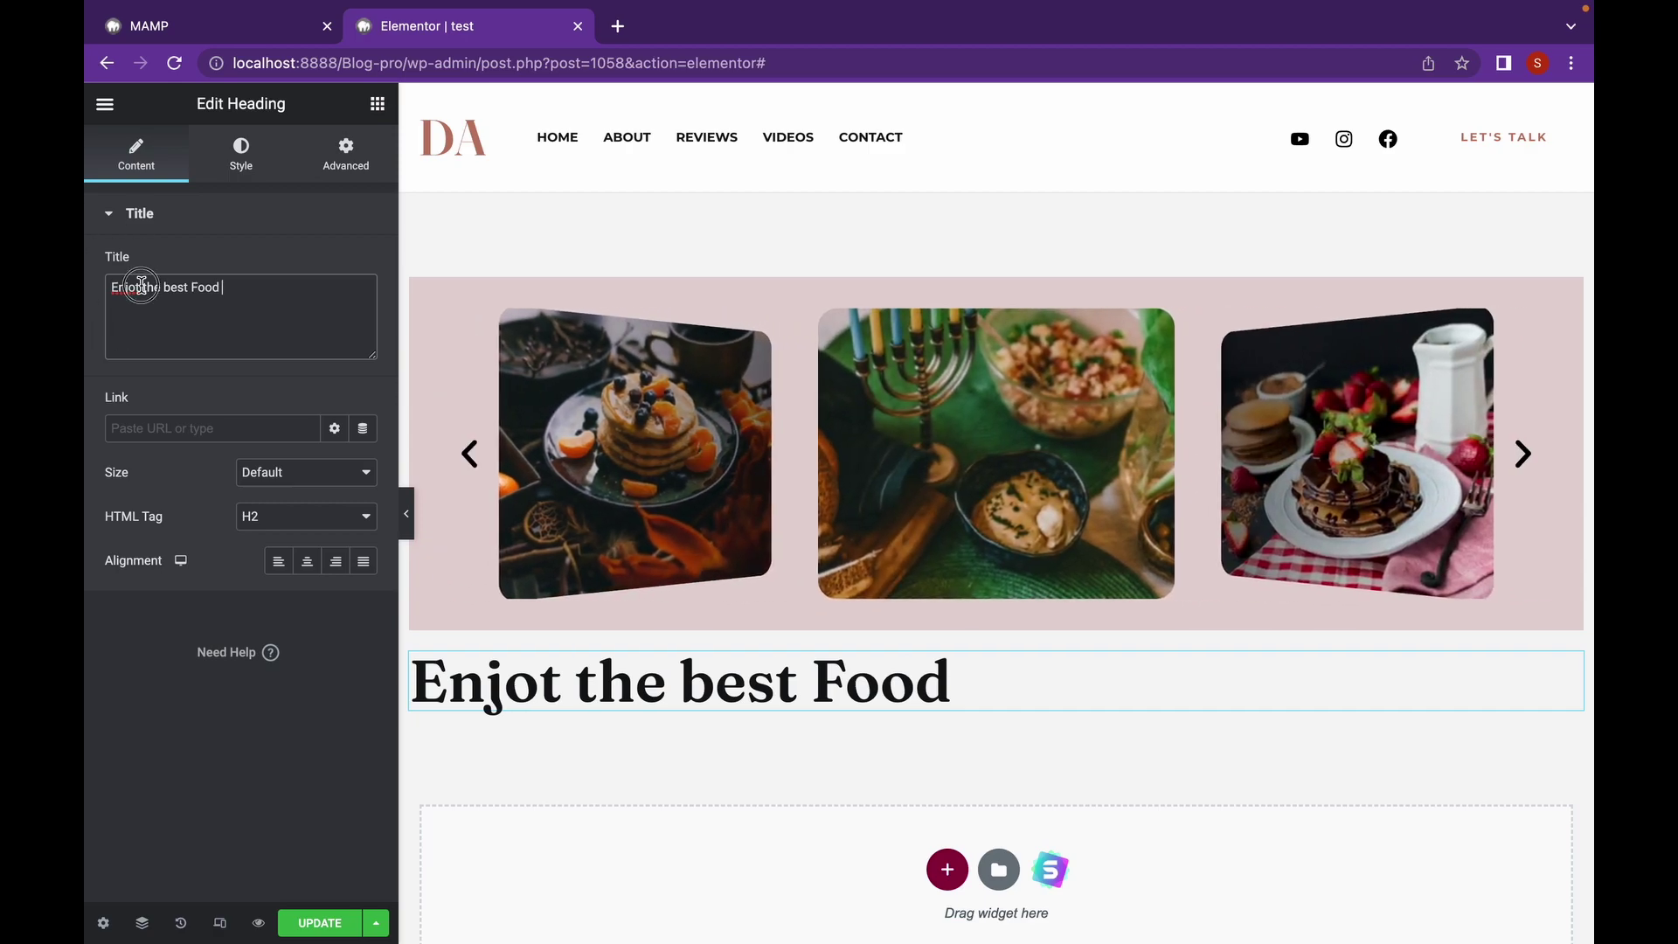
type("Enjoy")
left_click(306, 562)
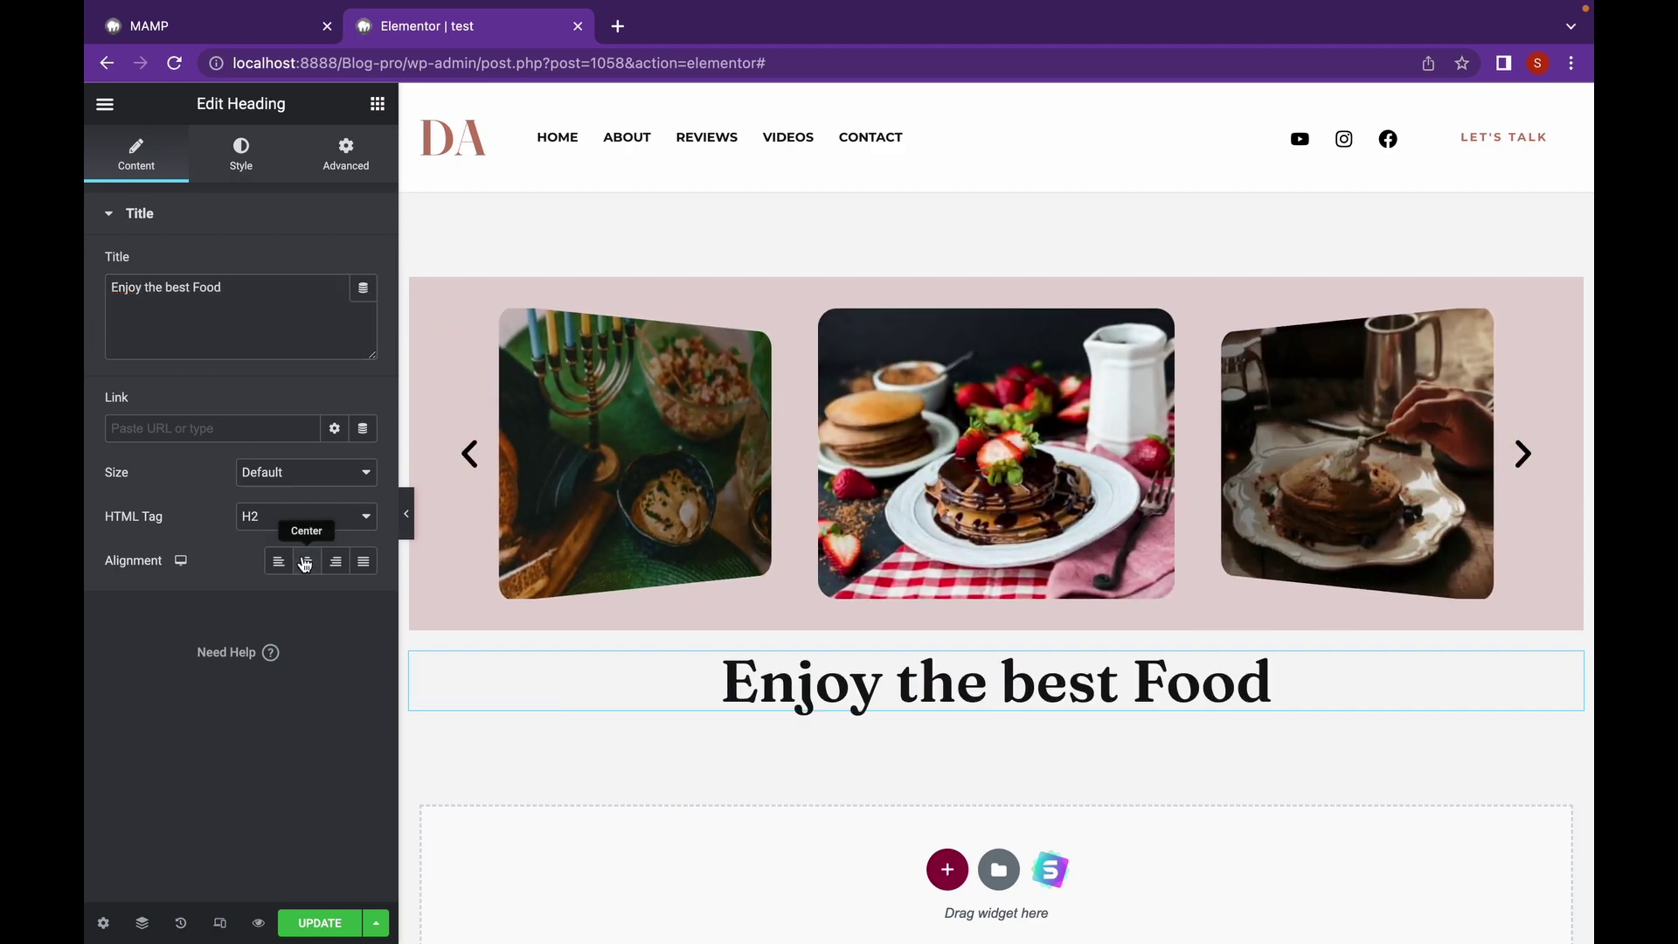
- Shrink the heading's font size to 22 px and add a Text Editor paragraph below it
left_click(241, 156)
left_click(364, 263)
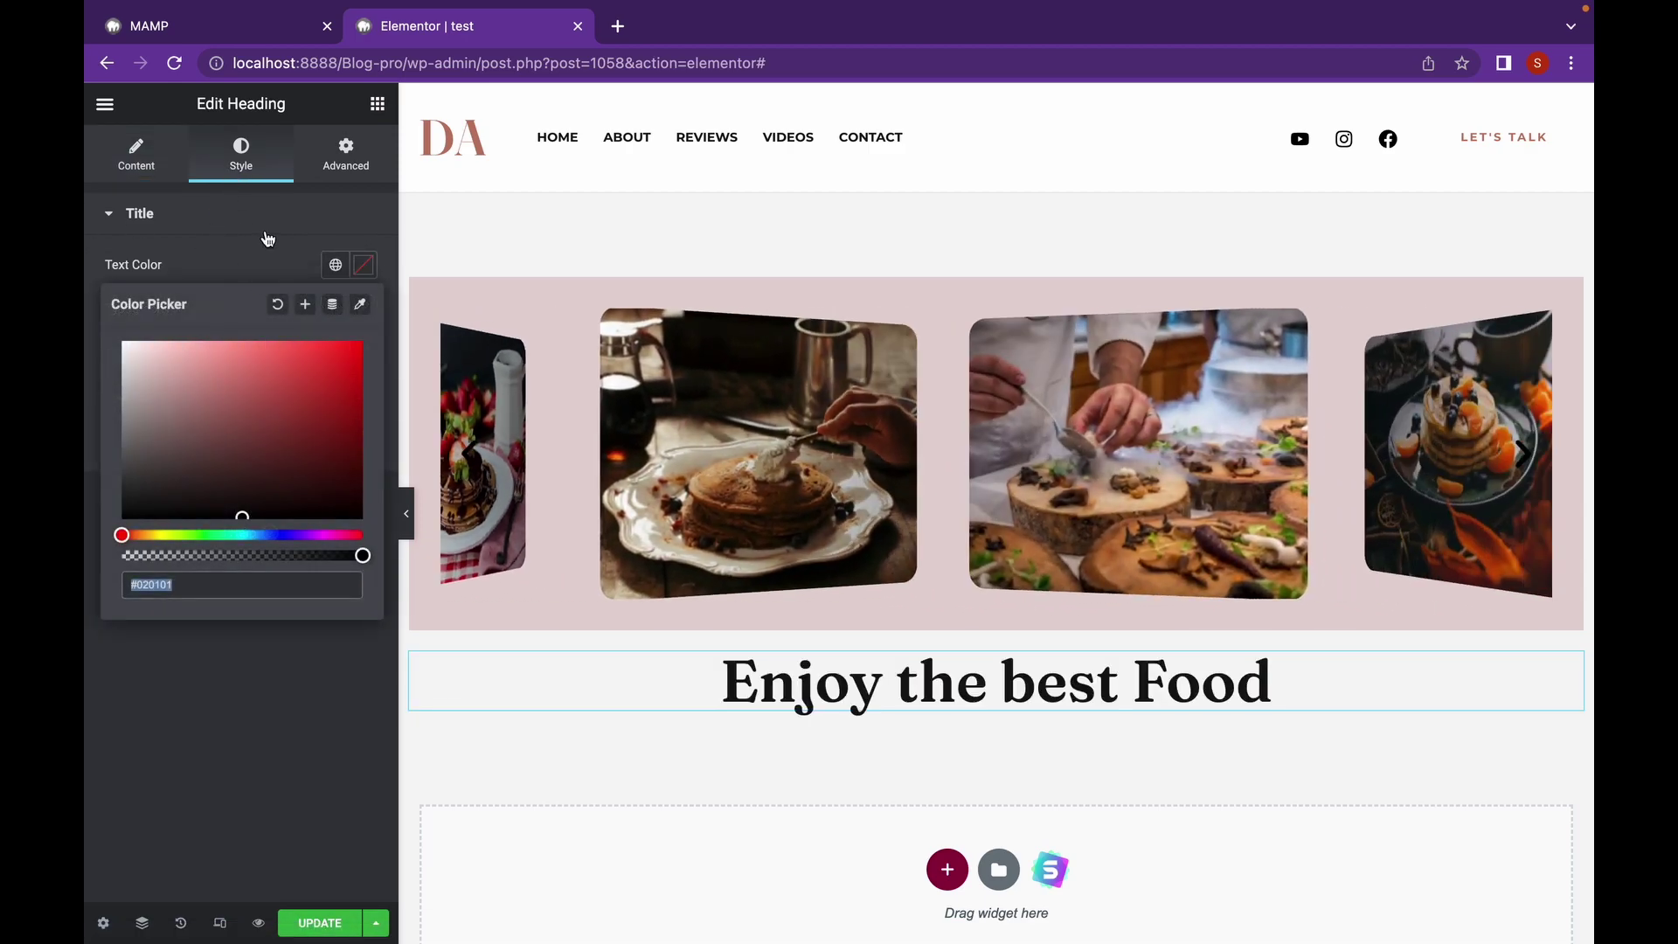
left_click(273, 278)
left_click(364, 308)
left_click_drag(122, 484, 144, 472)
left_click(378, 103)
left_click_drag(316, 450, 874, 708)
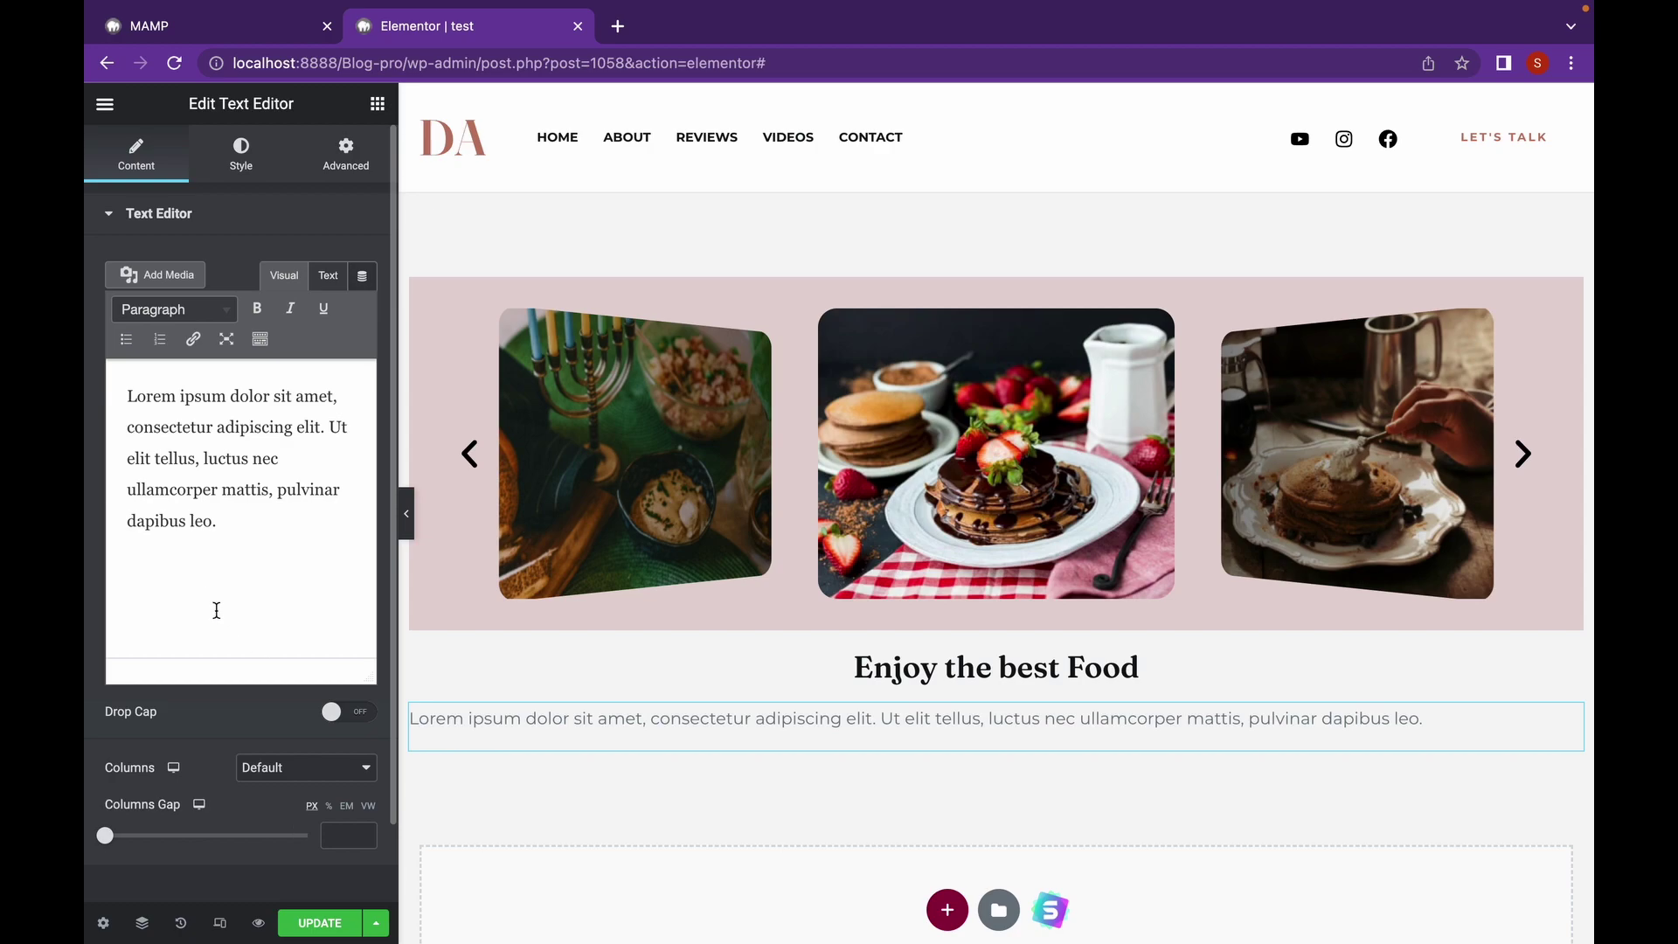
- Duplicate the paragraph's placeholder text by copying and pasting it
left_click(229, 535)
key("ctrl+a")
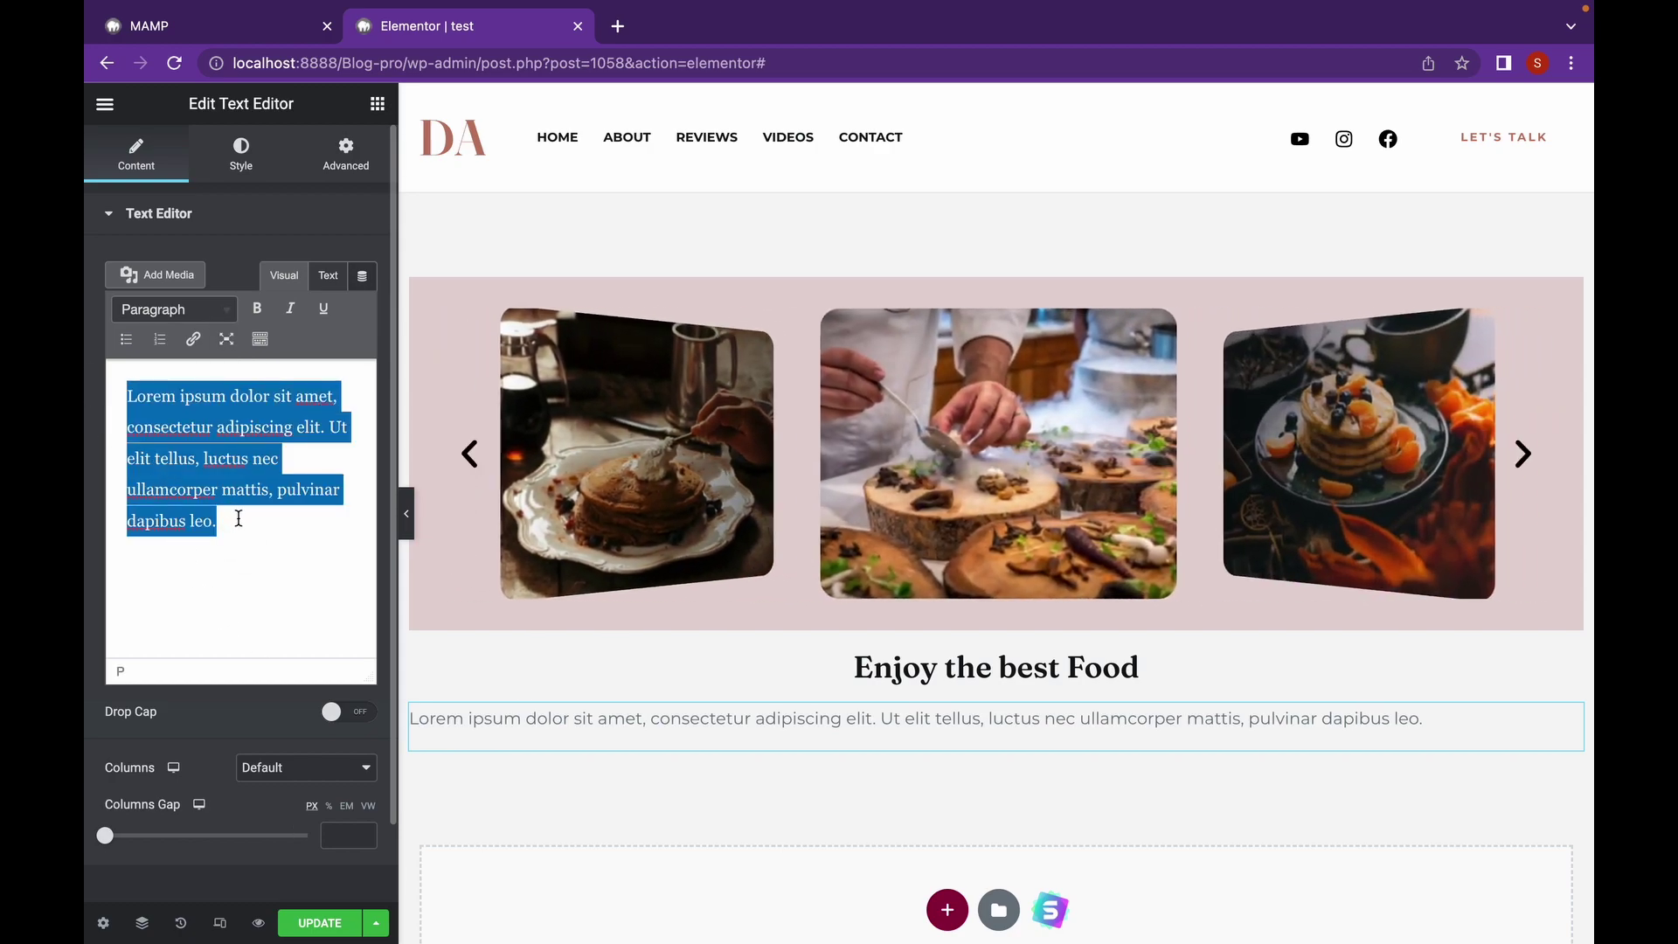
key("ctrl+c")
left_click(238, 519)
key("ctrl+v")
- Centre-align the paragraph text
left_click(242, 153)
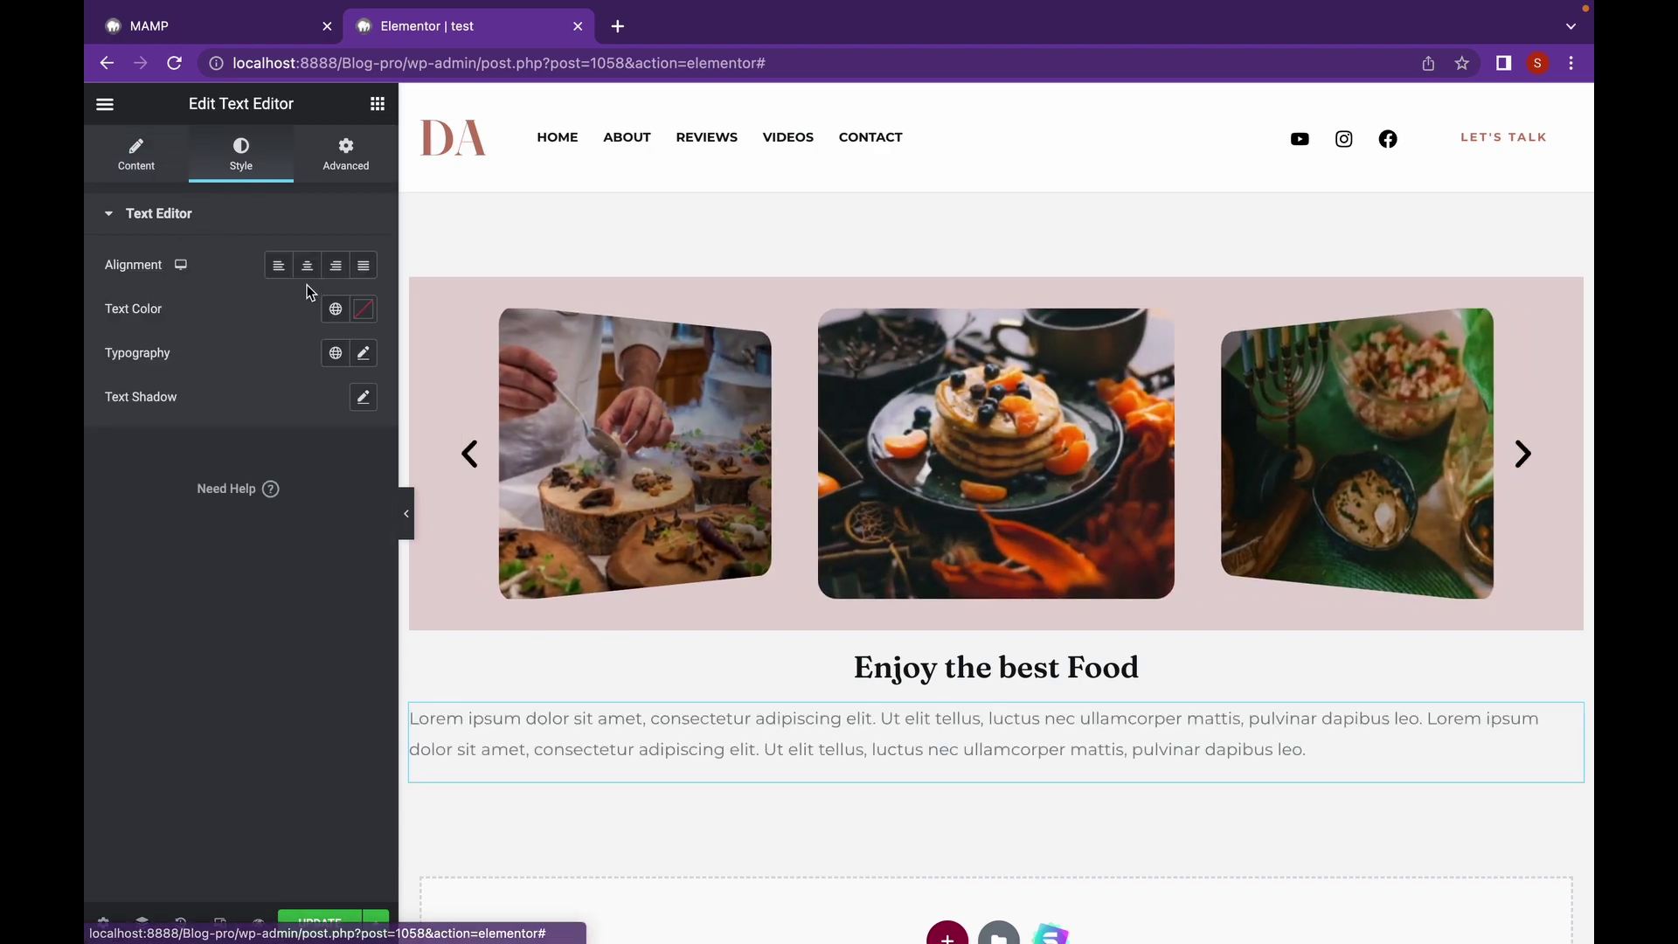
left_click(307, 266)
left_click(378, 103)
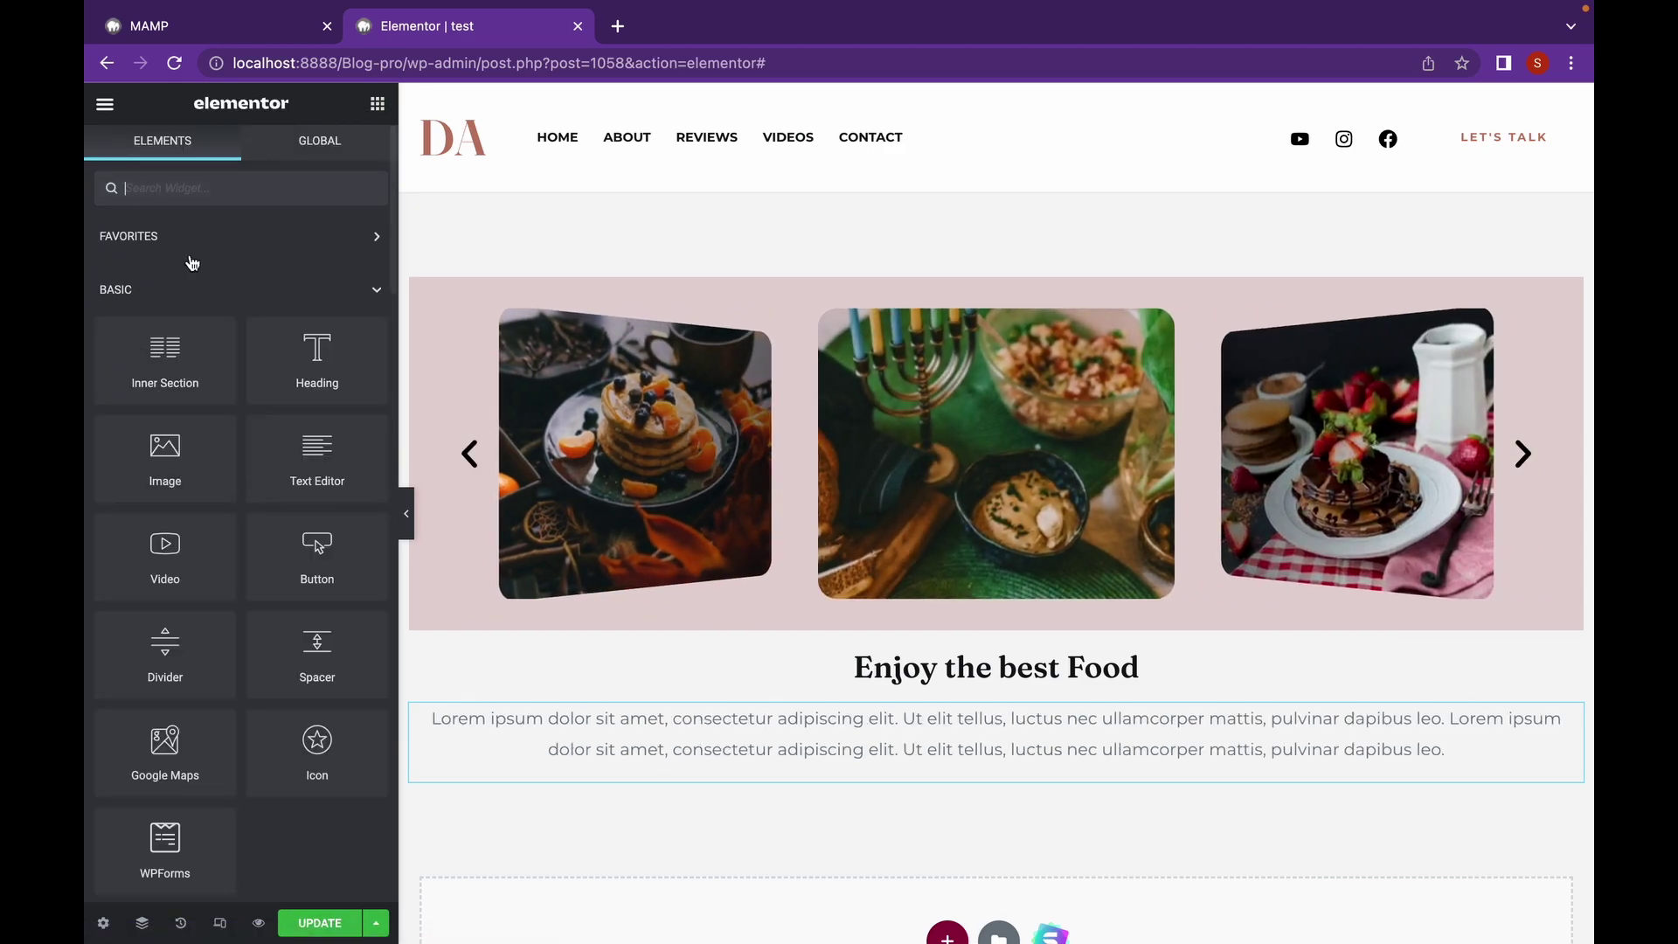
- Give the paragraph unlinked margins of 70 right and 120 left
left_click(769, 750)
left_click(347, 155)
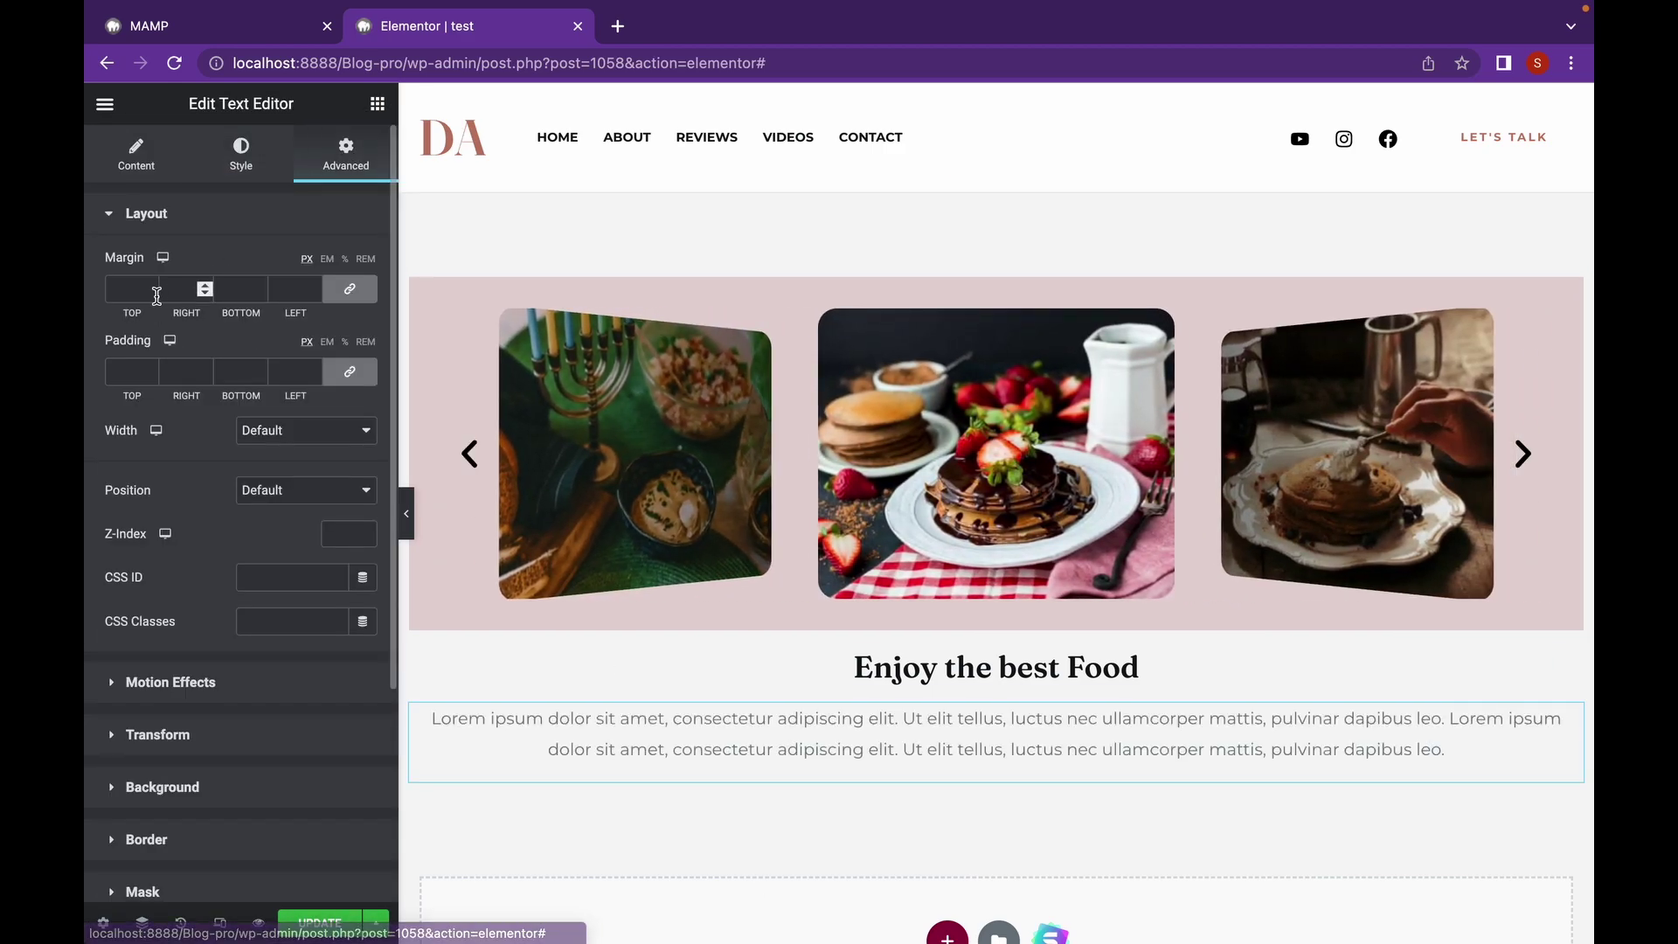
left_click(142, 295)
mouse_move(142, 294)
left_mouse_down()
mouse_move(145, 266)
mouse_move(149, 301)
left_mouse_up()
left_click(173, 289)
type("70")
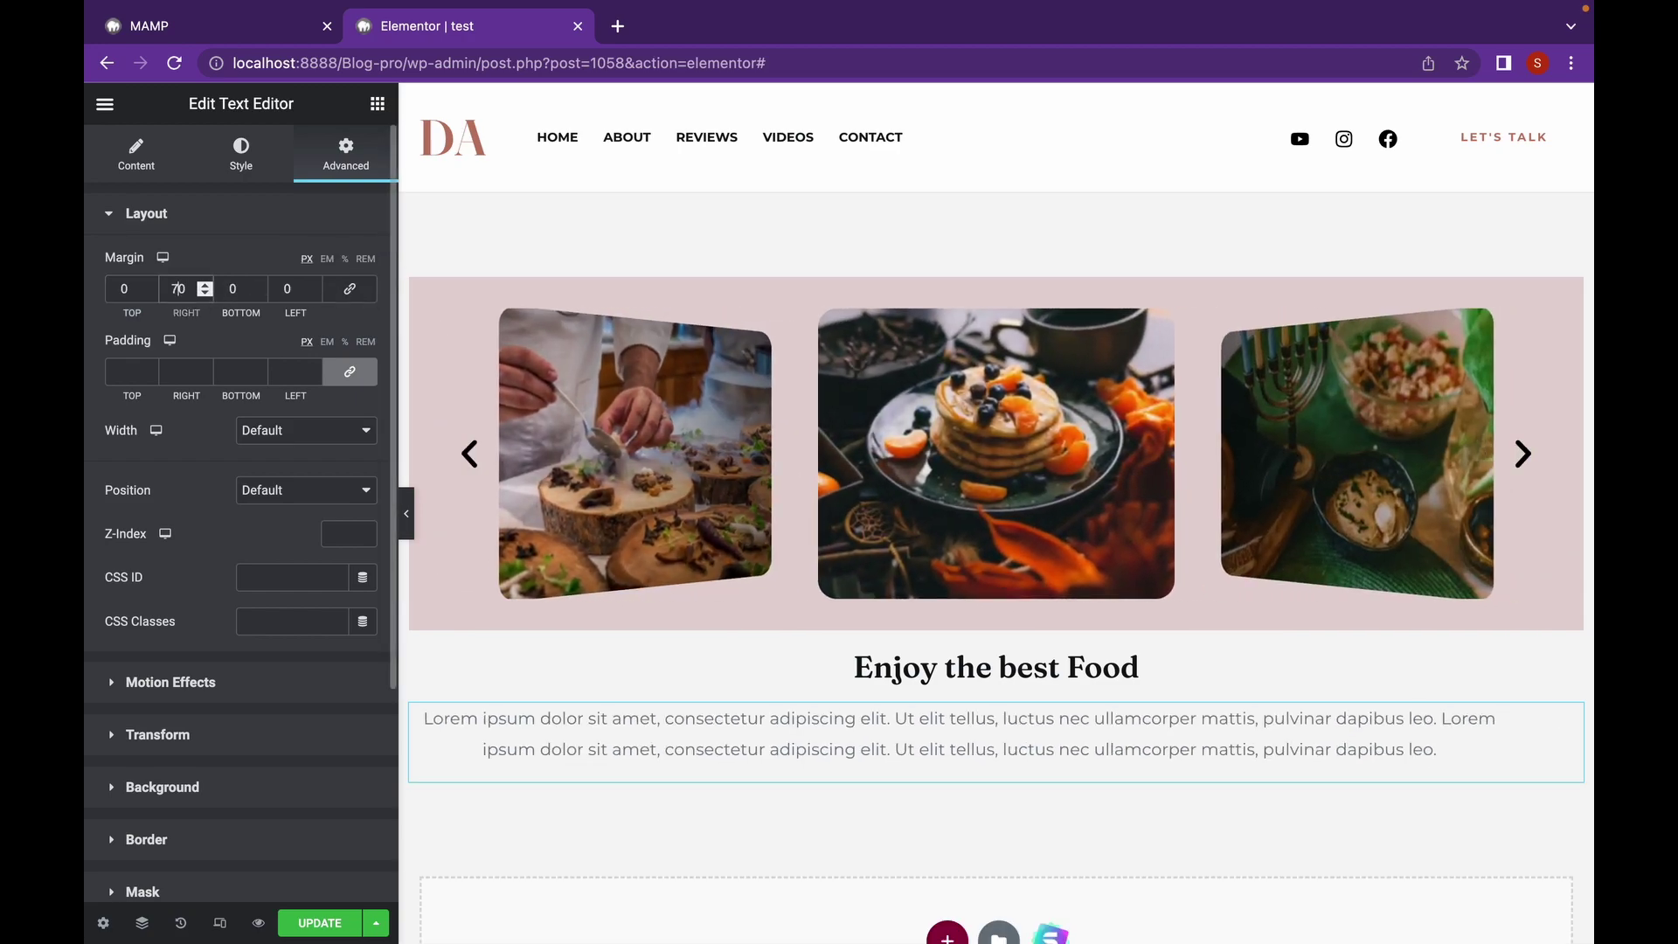
left_click(276, 288)
type("1200")
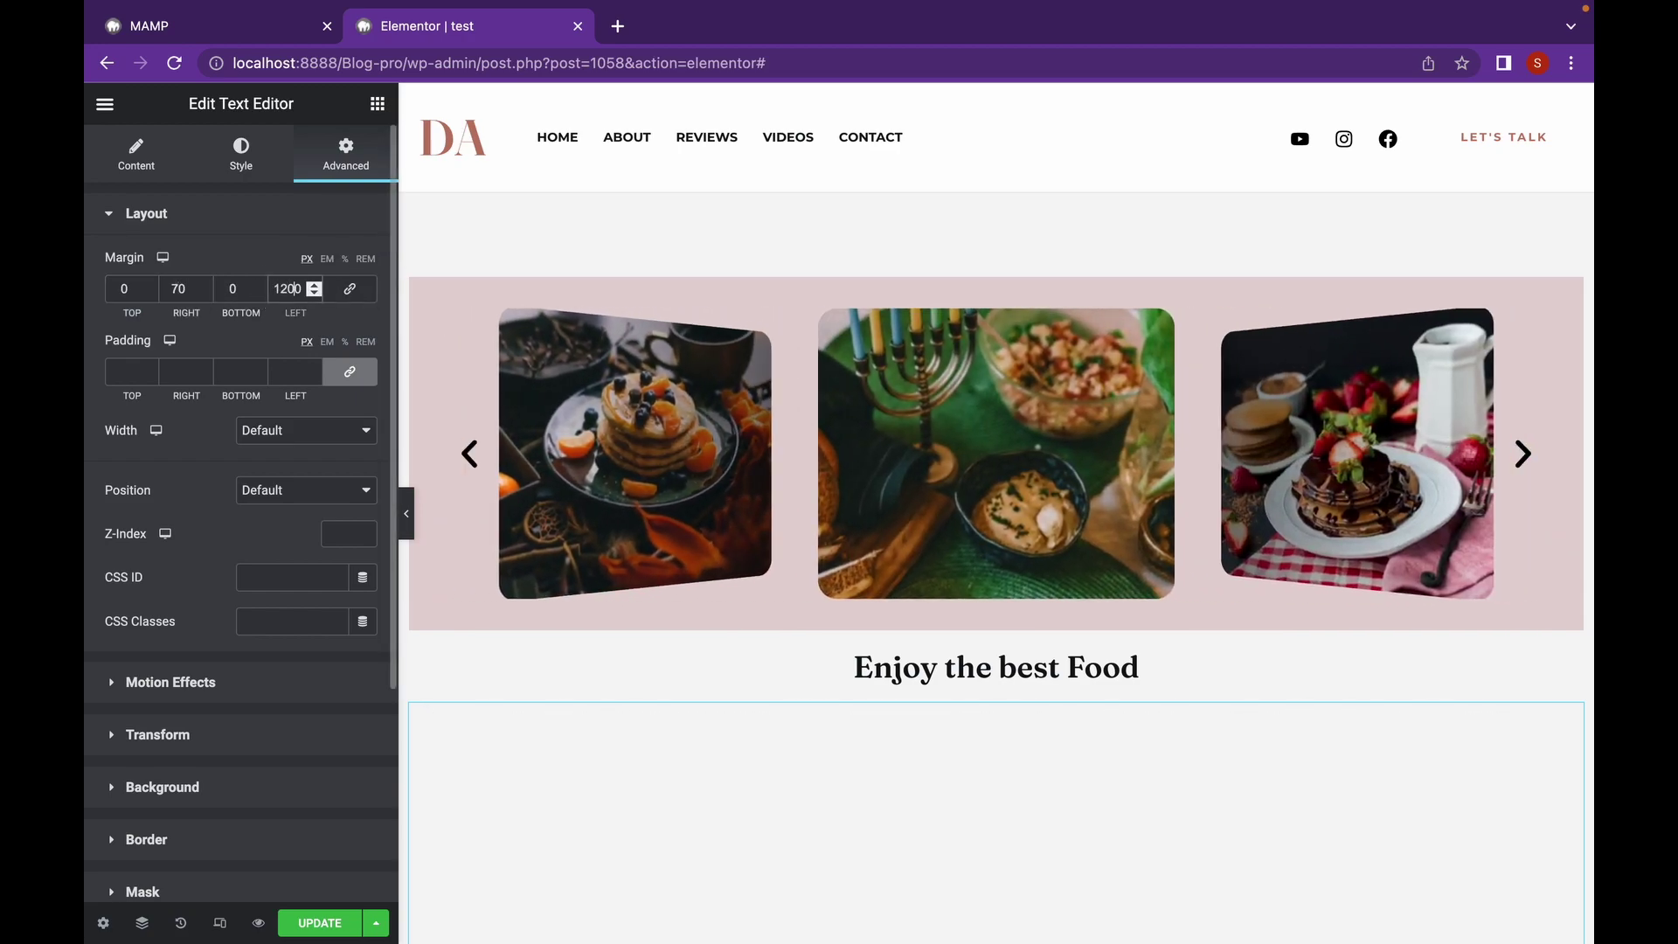
key("BackSpace")
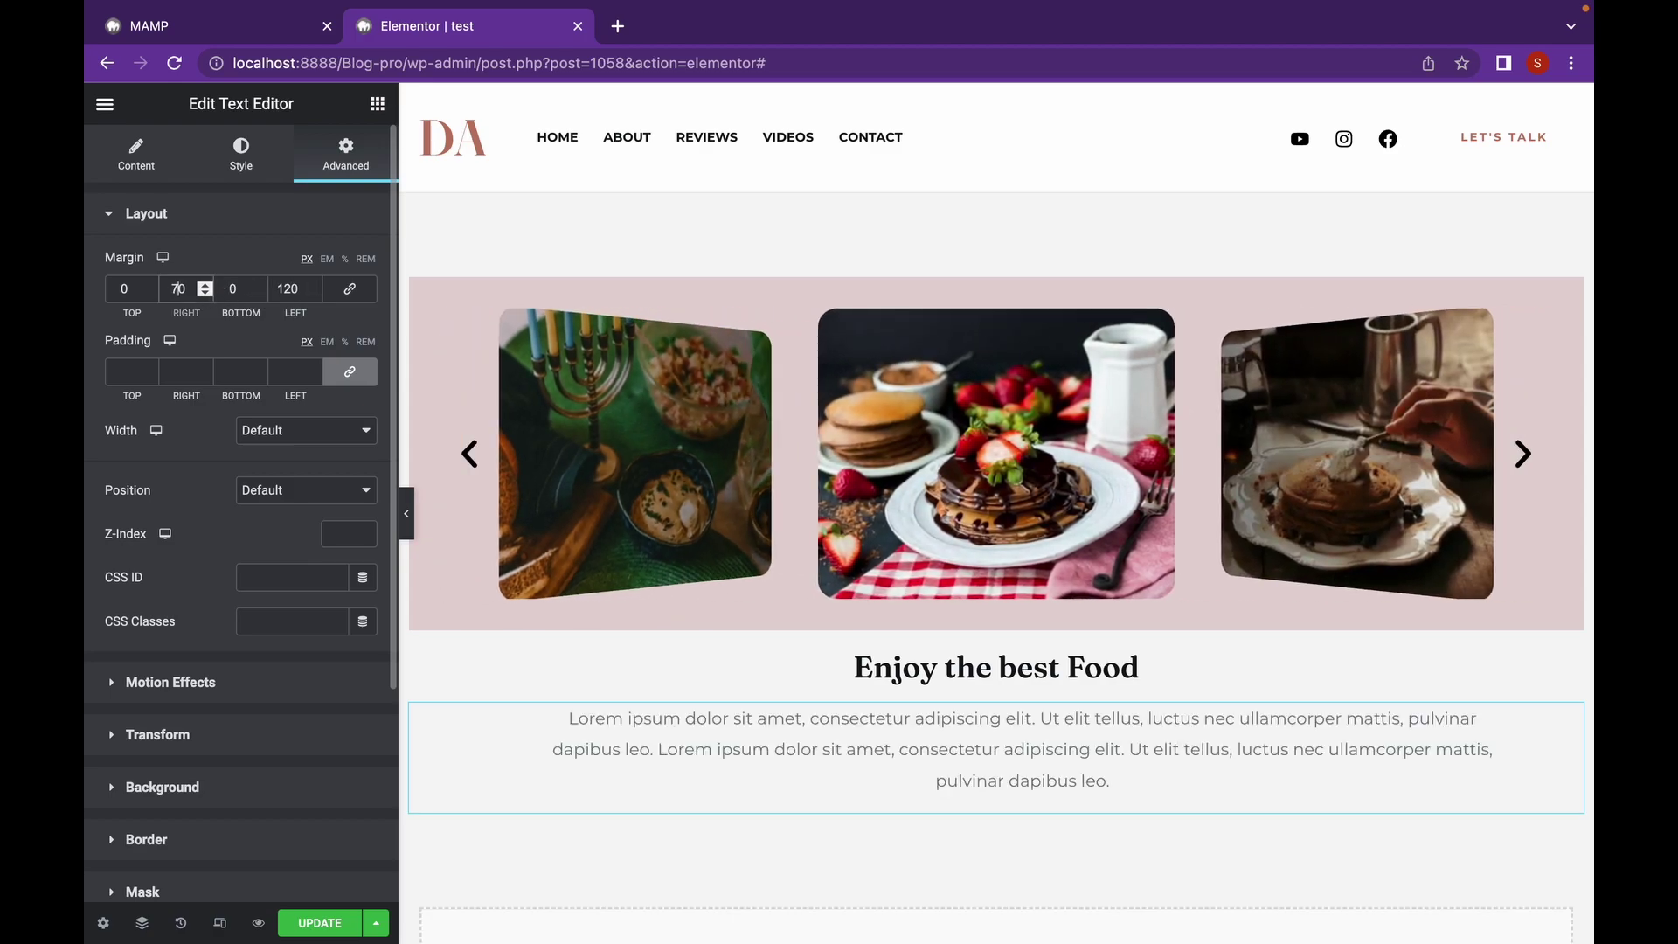
left_click(406, 513)
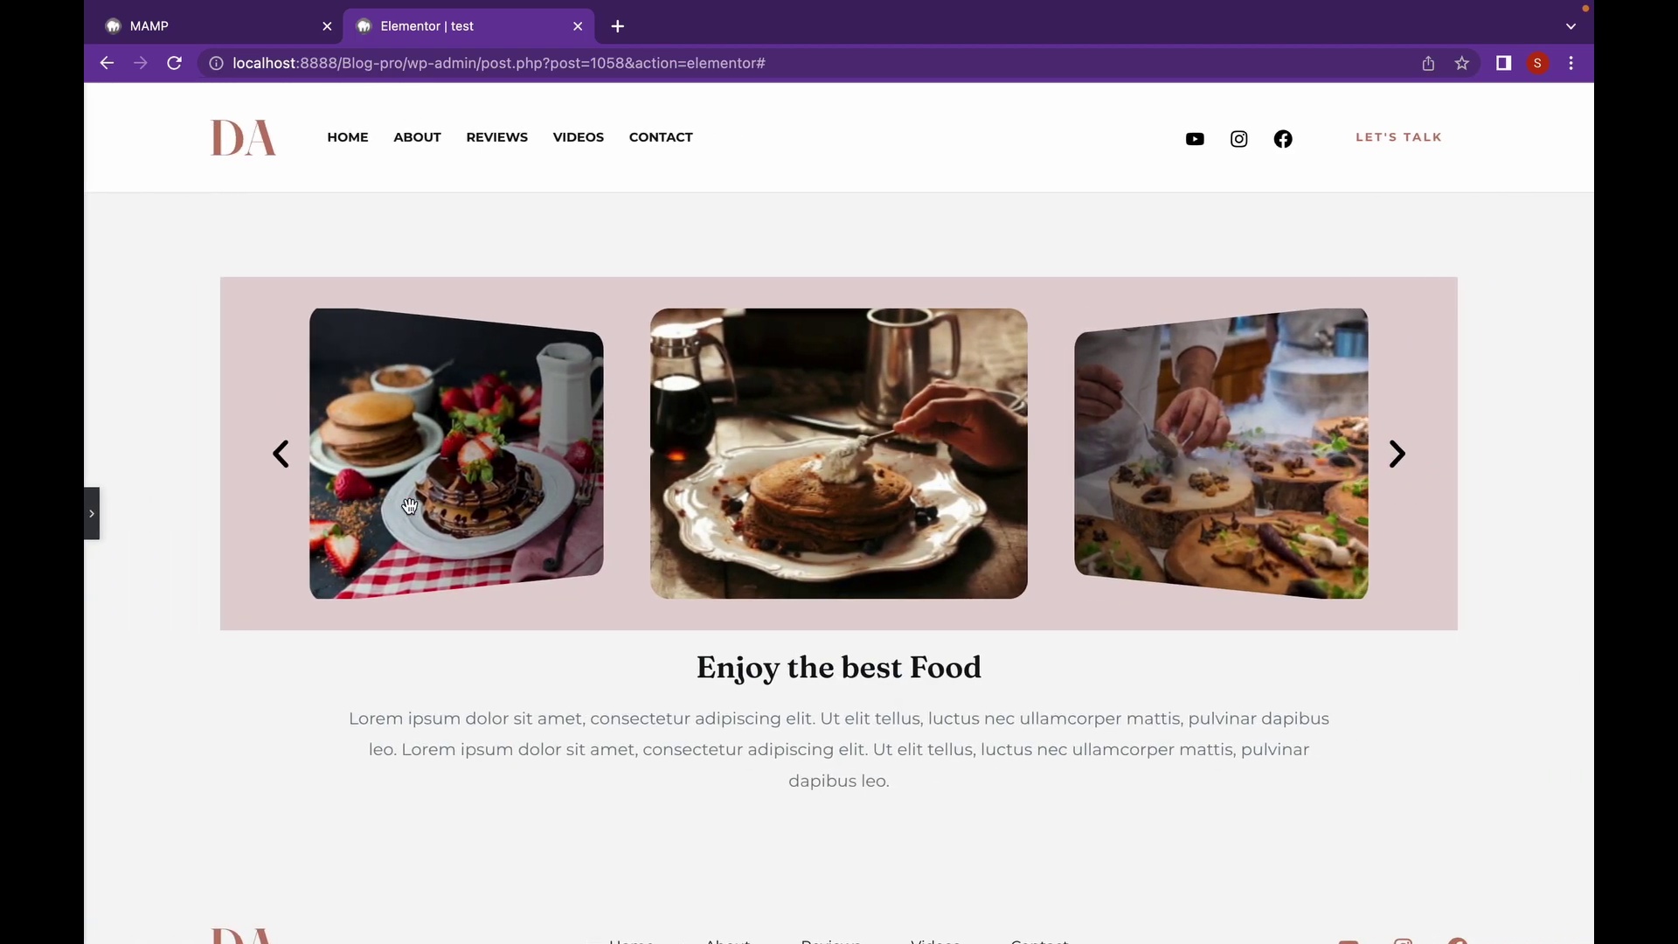
left_click(90, 511)
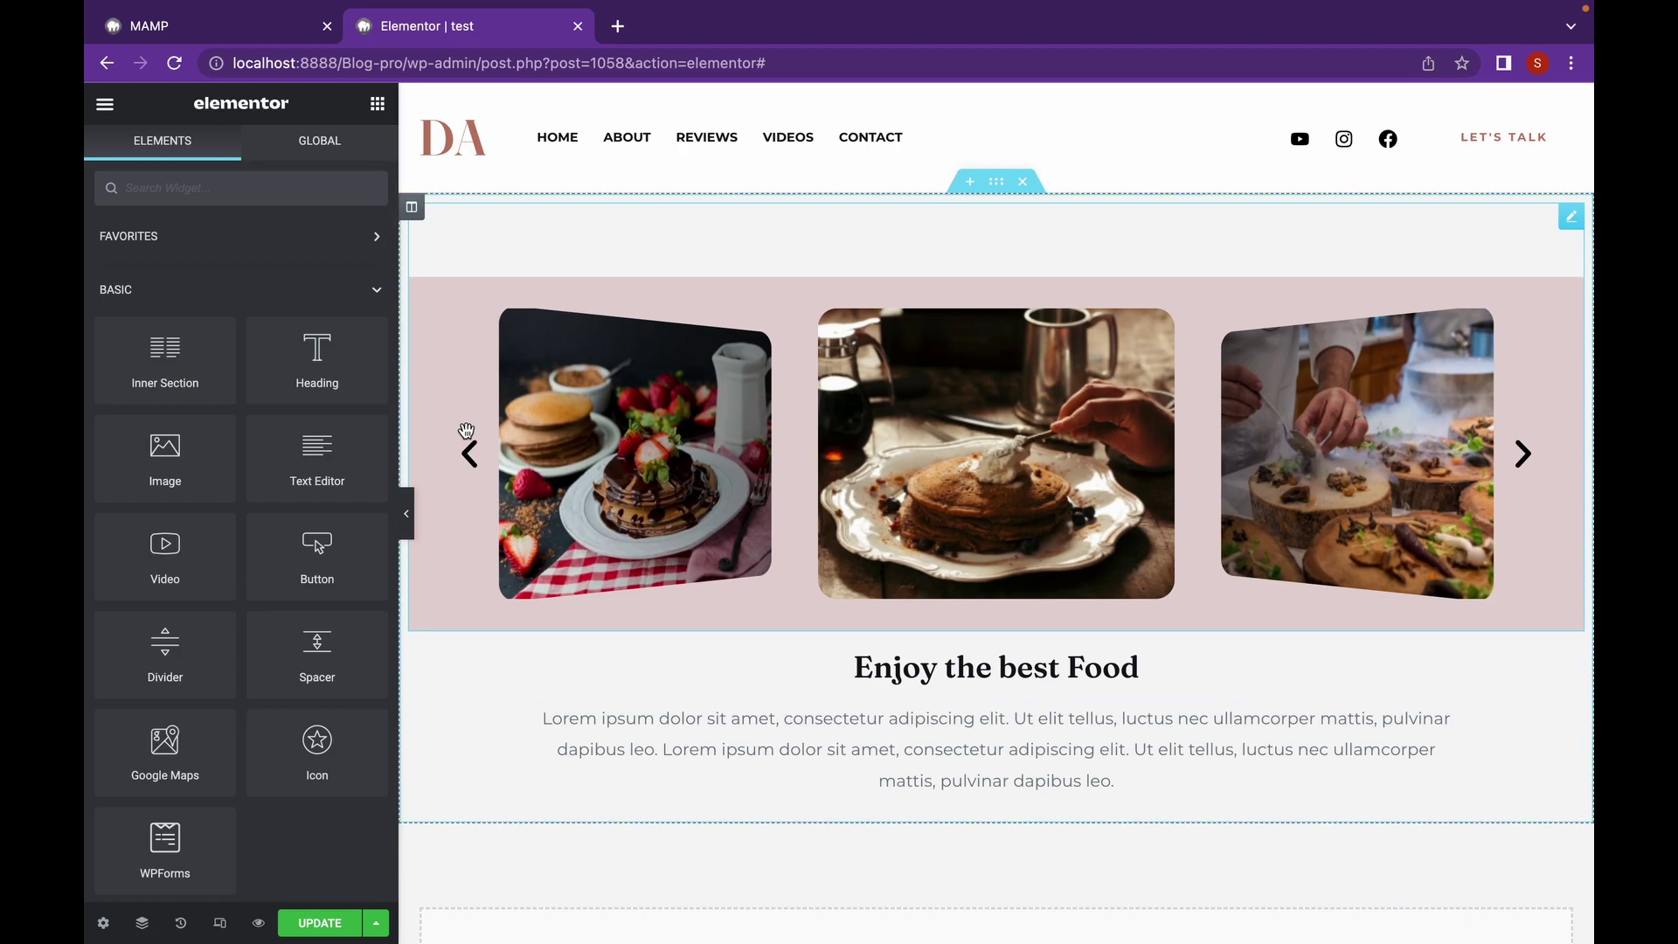
left_click(408, 516)
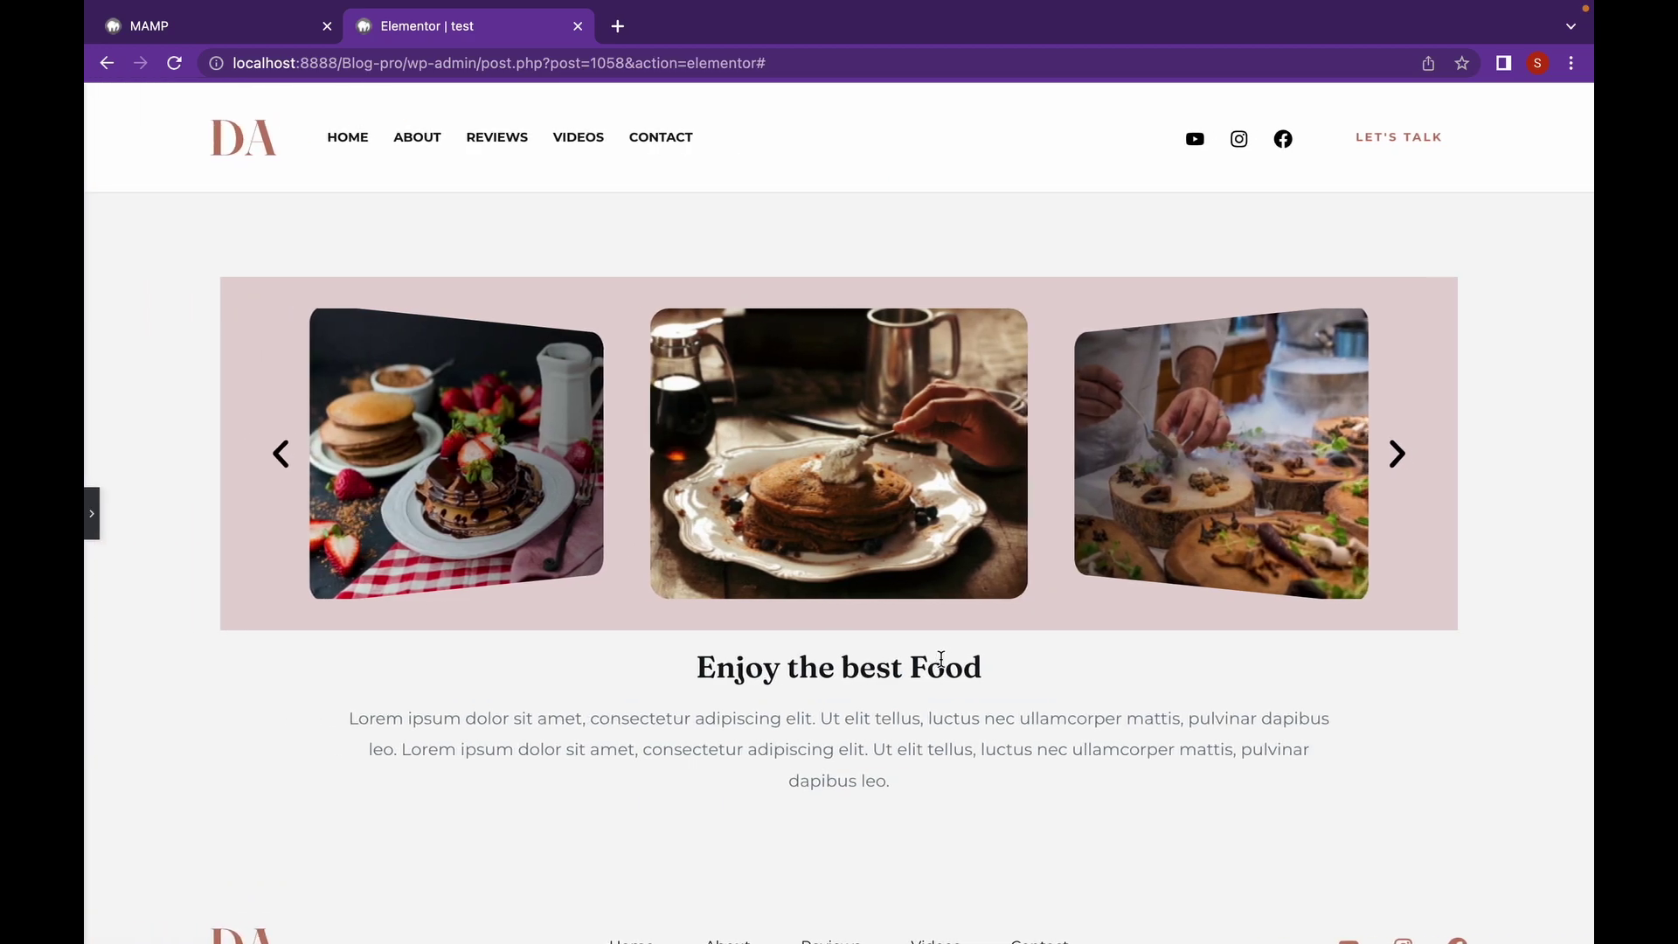